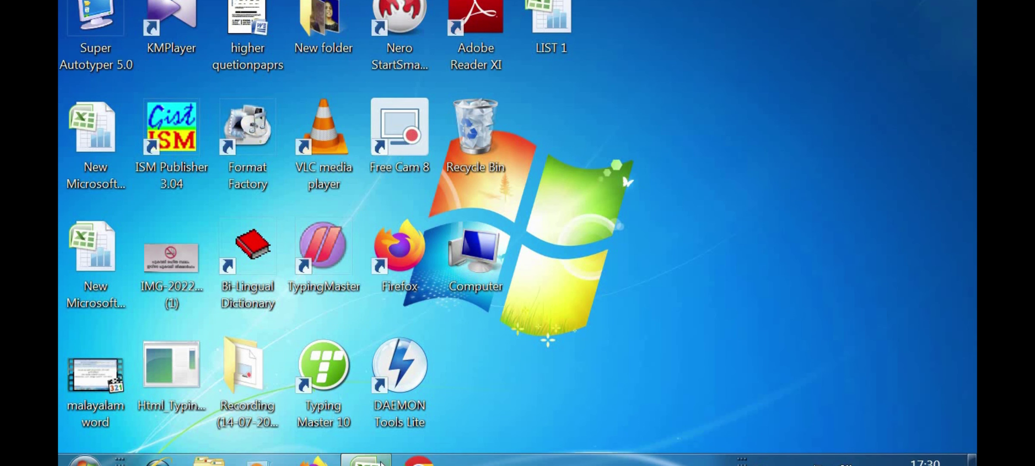
Step: Bring up the LIST 1 workbook and select marks in E7 (19), G6 (27), D8 (24) and E6 (8)
mouse_move(381, 463)
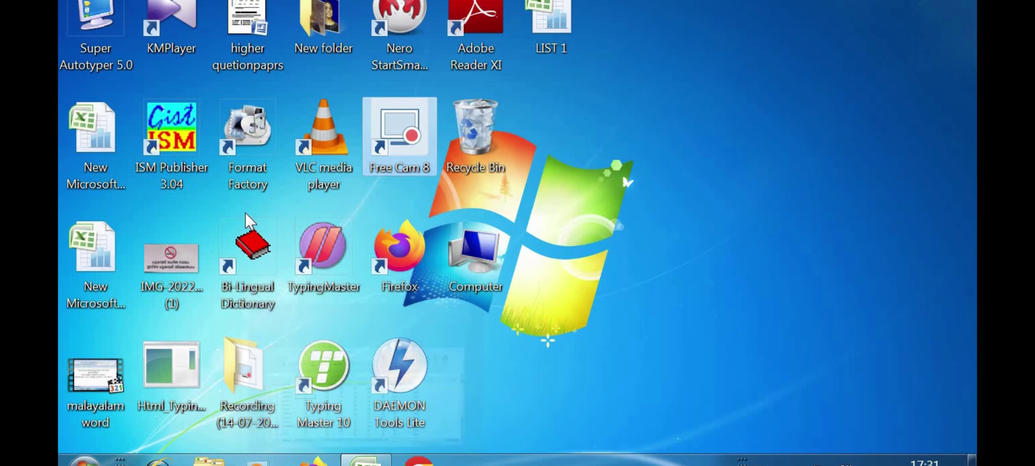
click(365, 461)
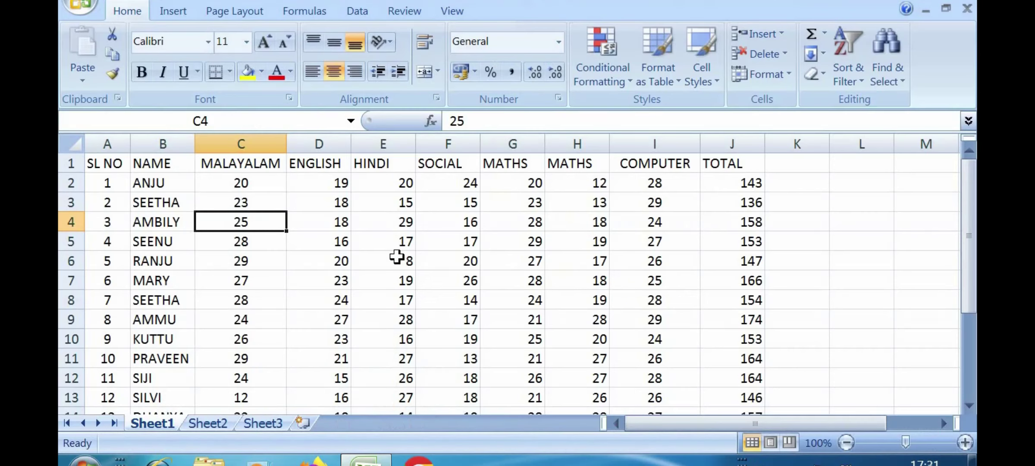
click(391, 272)
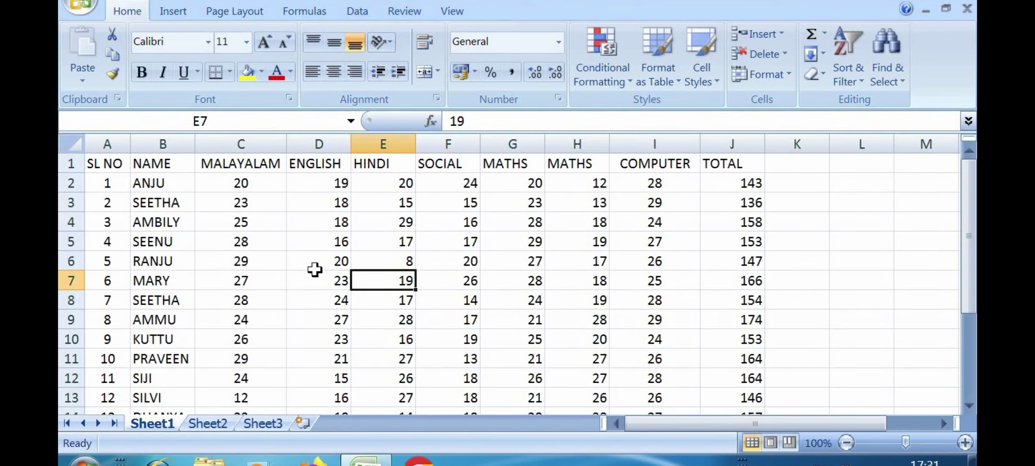
click(510, 255)
click(303, 296)
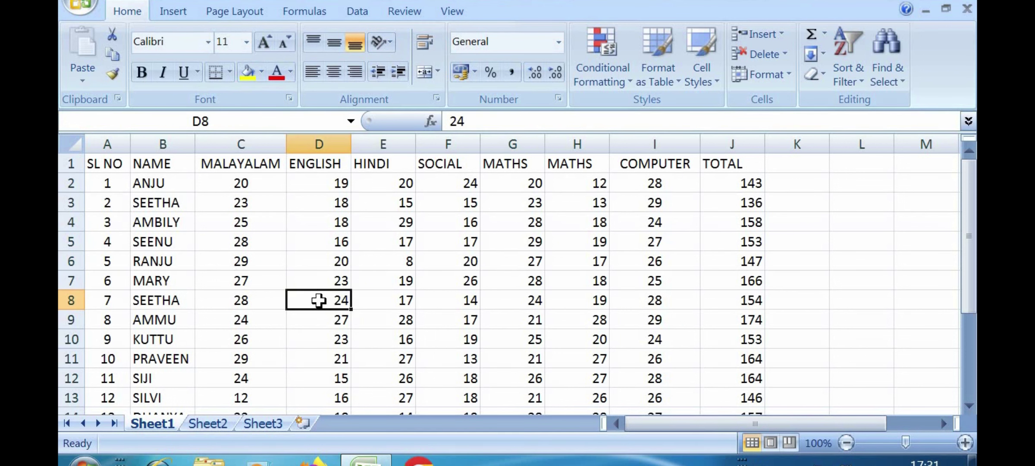
click(356, 258)
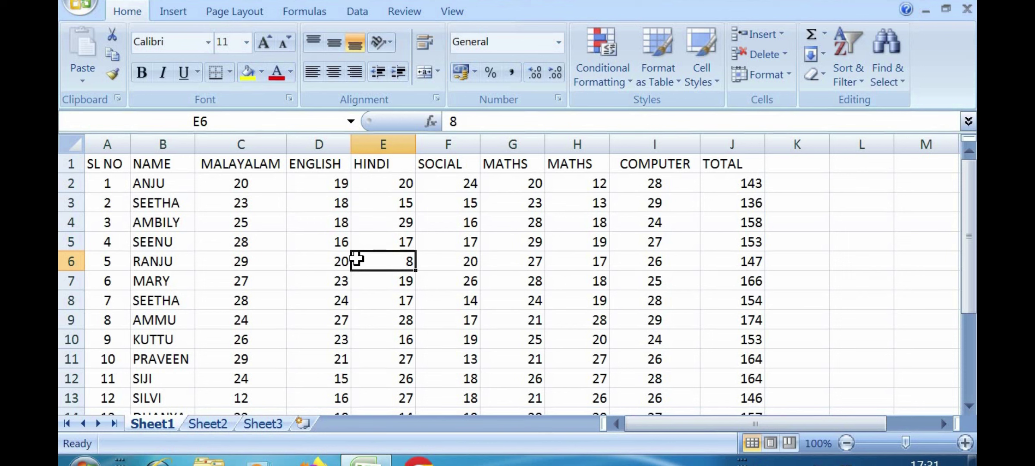
Step: Select marks in D7 (23), F6 (20), C5 (28), G5 (29), F5 (17) and H5 (19)
click(291, 280)
click(421, 255)
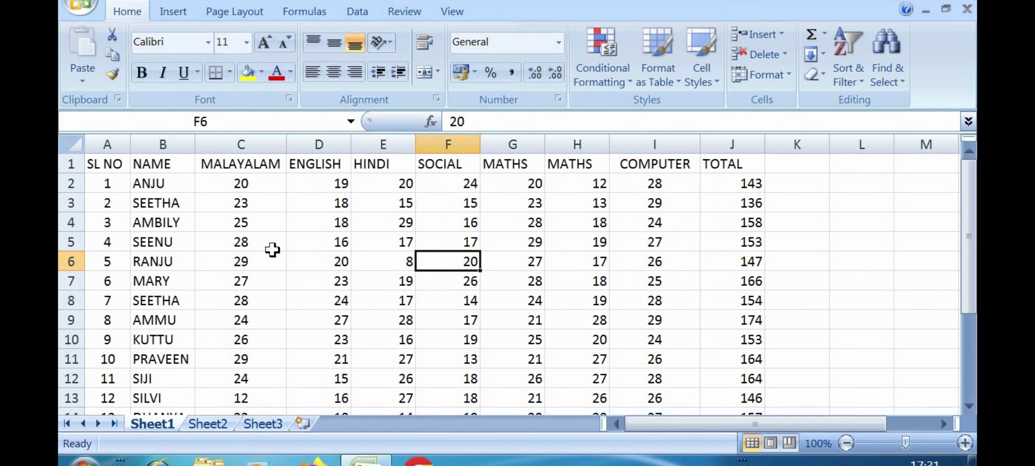
click(270, 248)
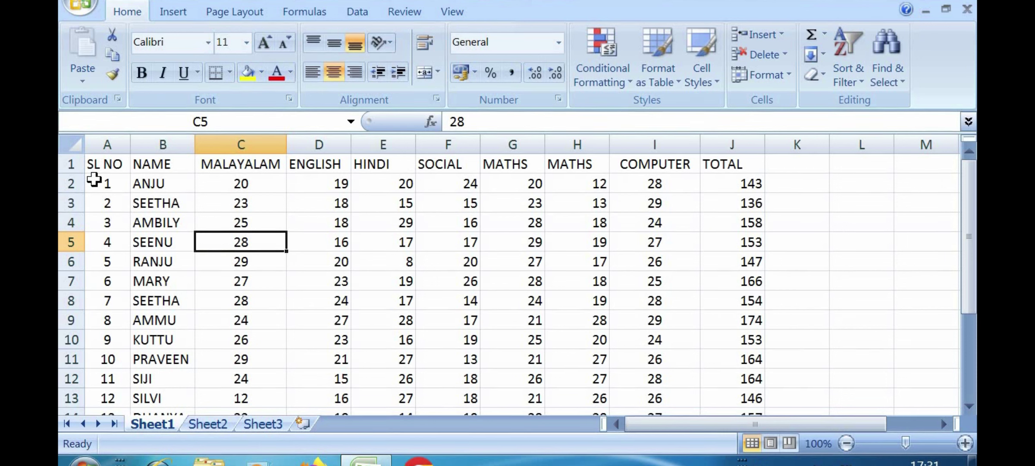
click(483, 249)
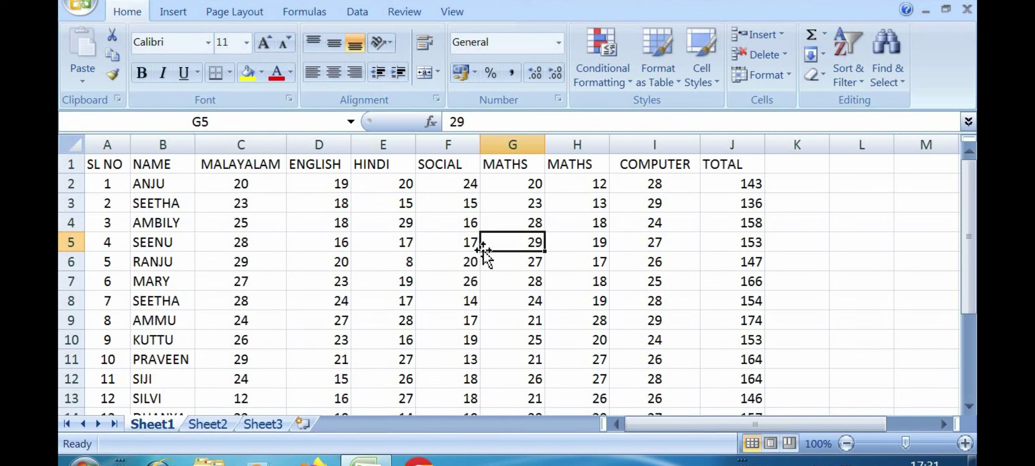
click(335, 281)
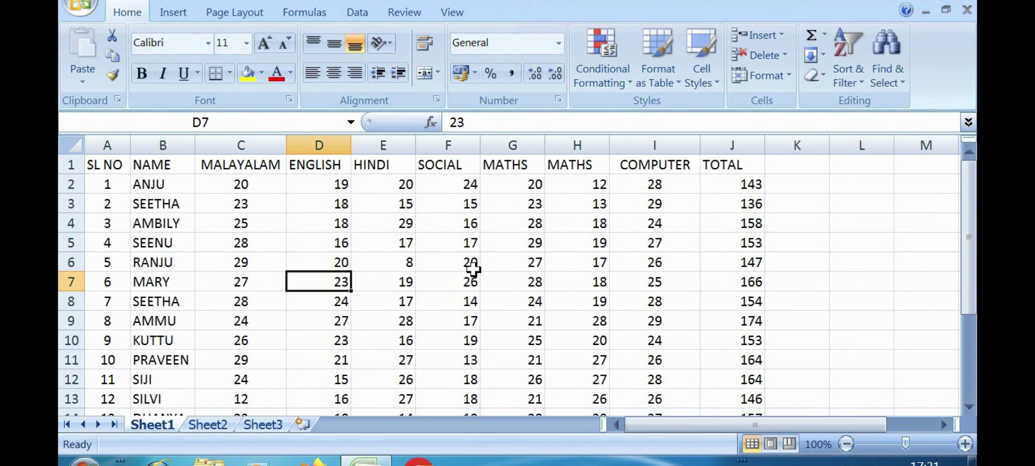
click(448, 242)
click(565, 245)
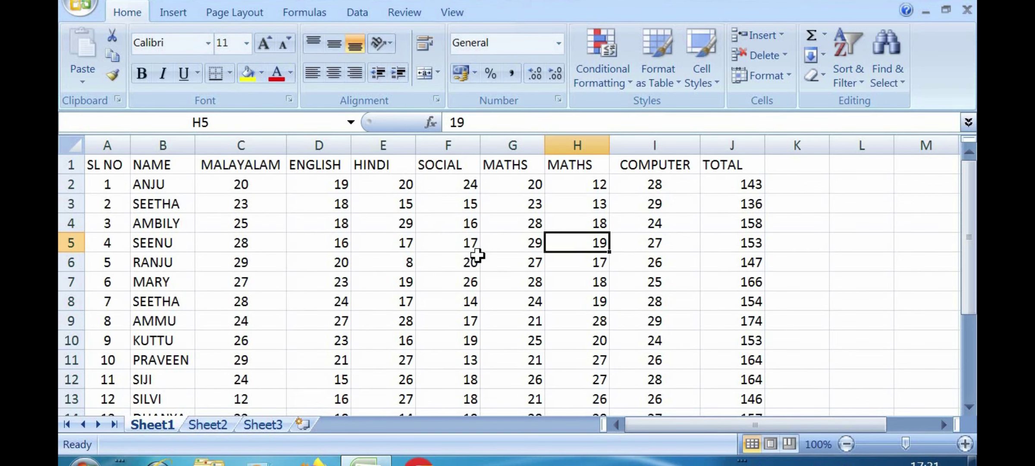
Step: Select cells F6, D6 (20), D4 (18), D8 (24), C6 (29) and the name AMBILY in B4
click(478, 255)
click(300, 254)
click(303, 228)
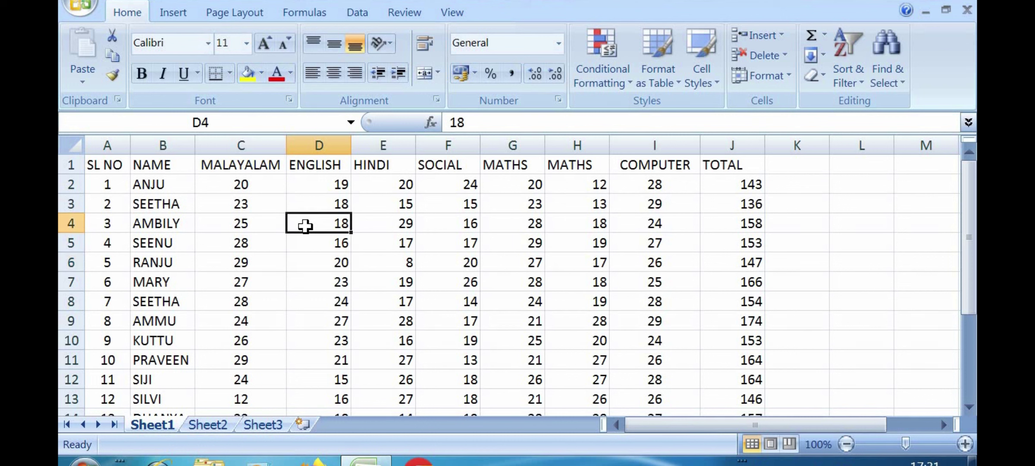
click(334, 303)
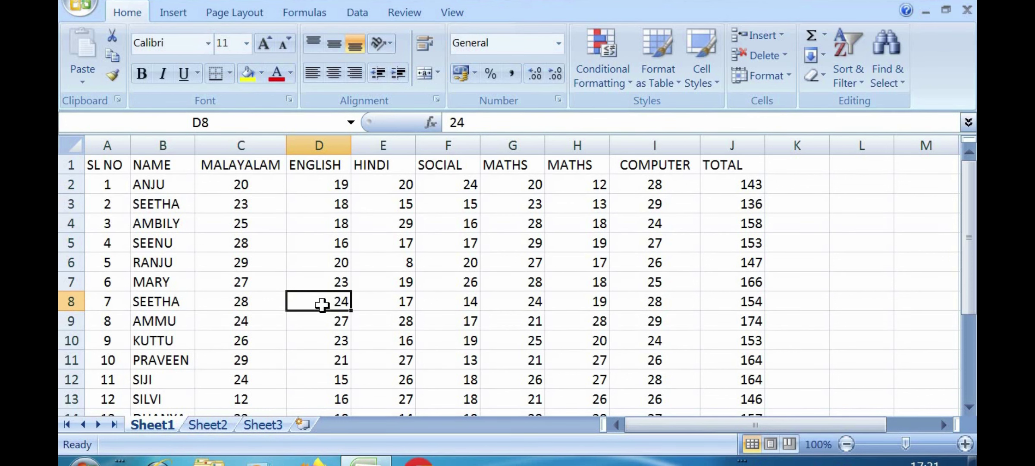
click(248, 261)
click(166, 226)
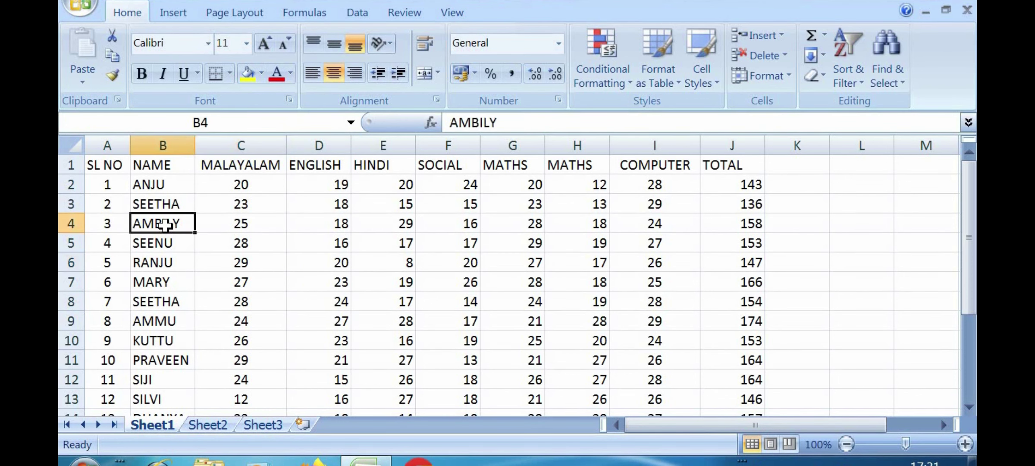
Step: Widen column B for the student names and check marks in D7, F6, D6, C7 and E7
drag(193, 138, 230, 145)
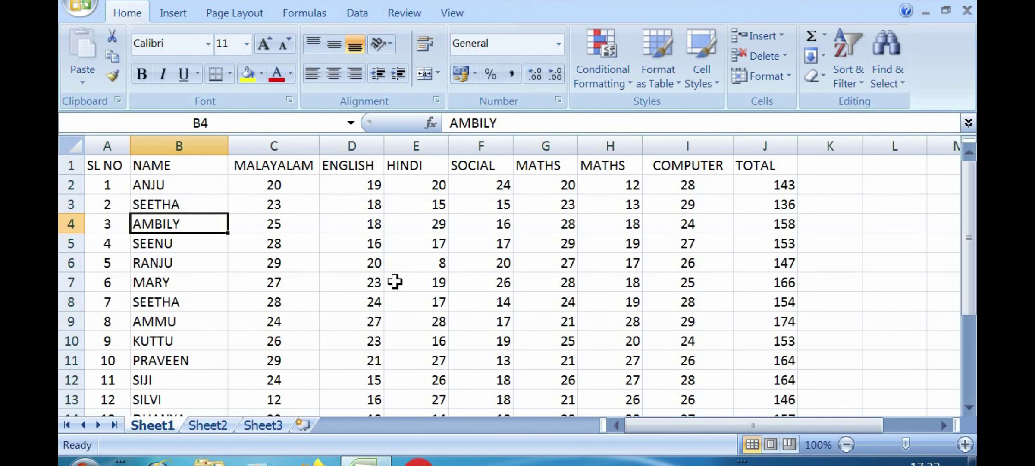
click(375, 282)
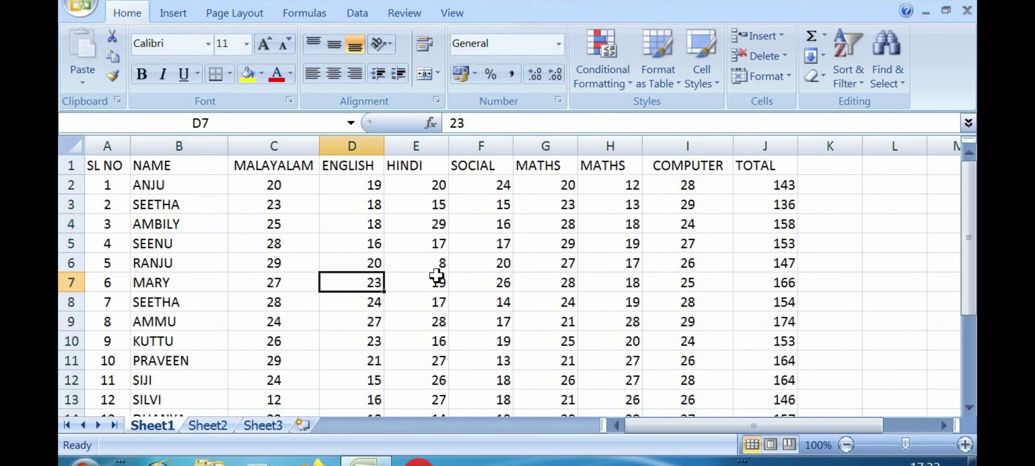
click(496, 261)
click(382, 262)
click(312, 283)
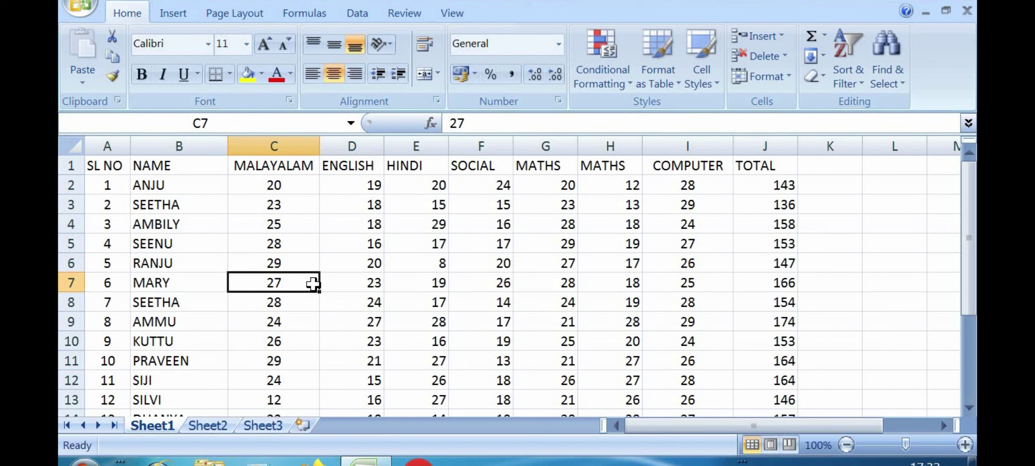
click(413, 282)
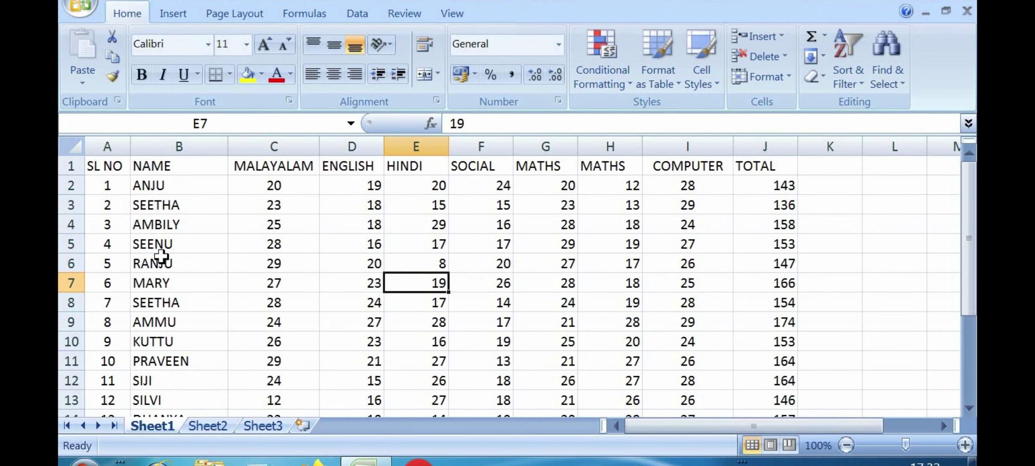
Step: Narrow column B closer to the name lengths, checking names RANJU and ANJU
click(190, 256)
click(569, 265)
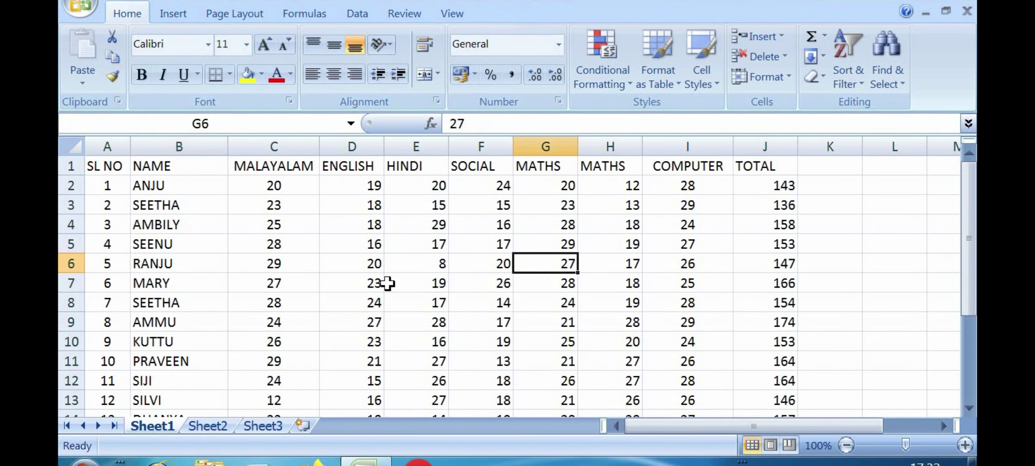
click(388, 283)
click(546, 218)
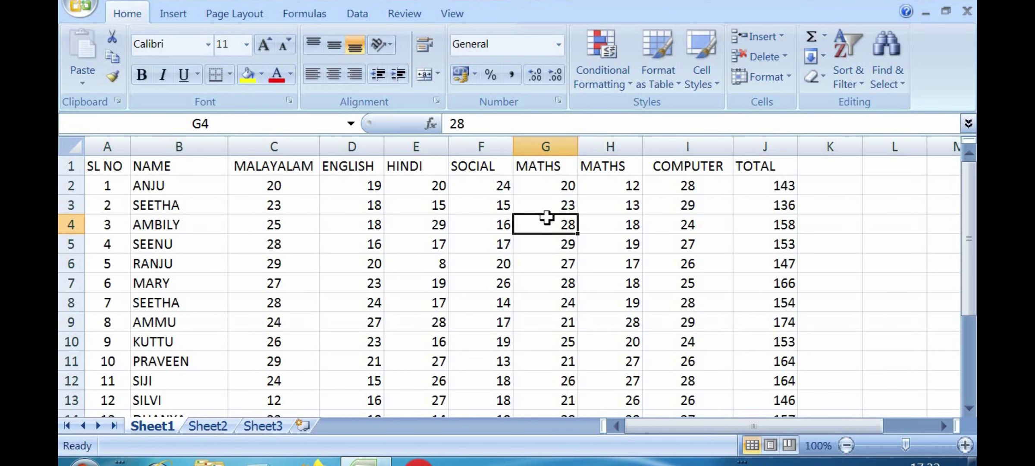
click(214, 187)
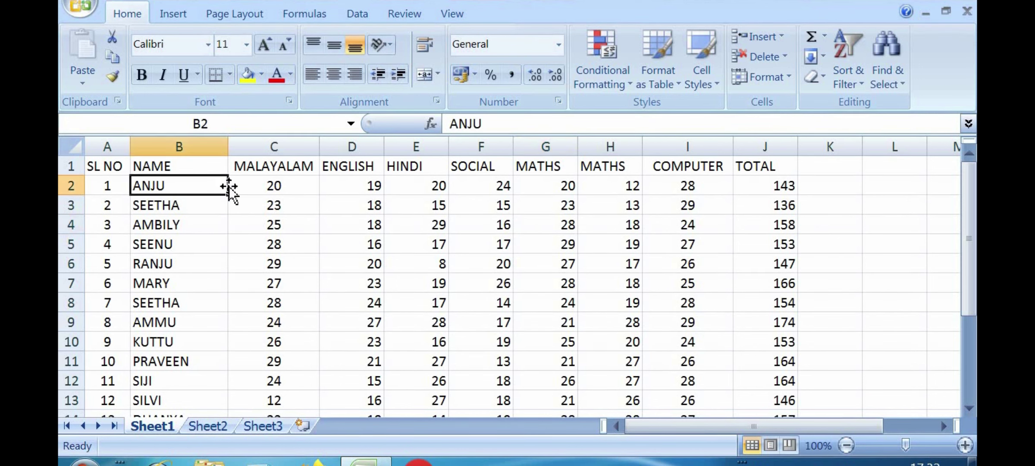
drag(229, 154, 218, 152)
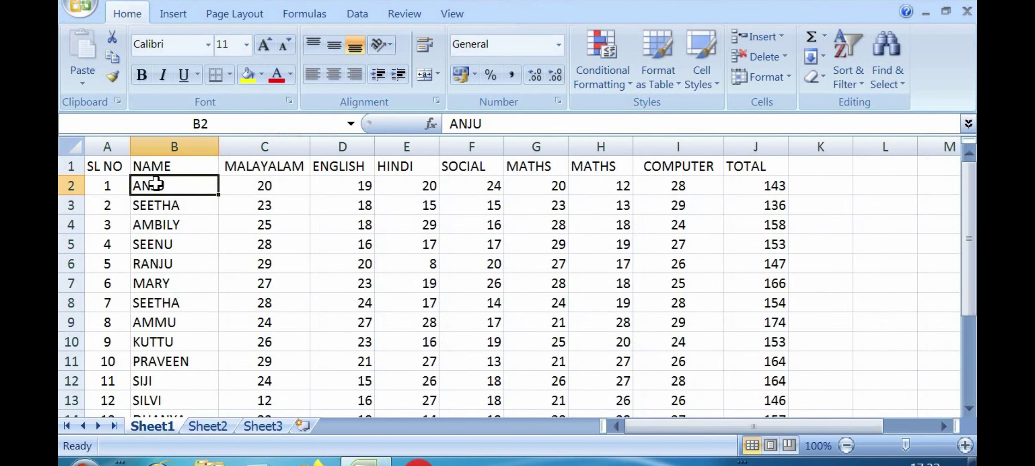
click(183, 270)
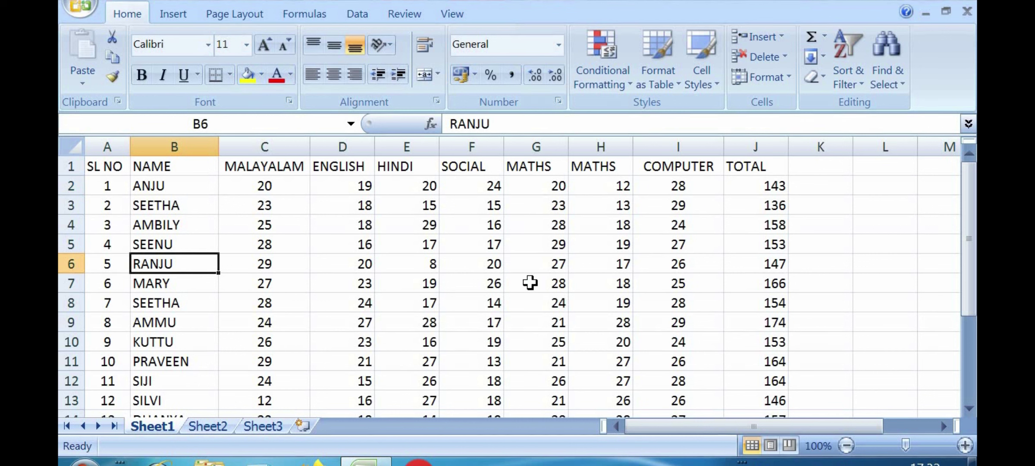
click(343, 302)
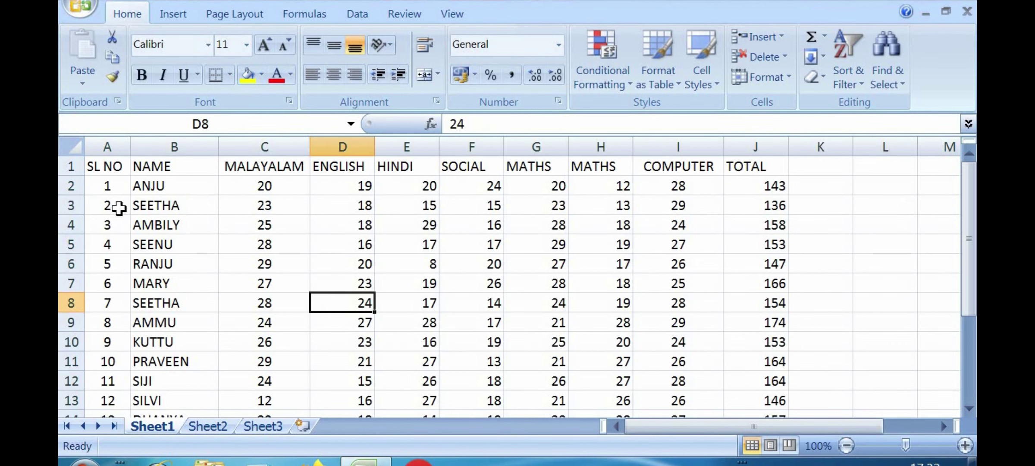
Step: Select the marks table from A1 down to its last row in column J
drag(109, 171, 746, 302)
drag(753, 343, 694, 358)
scroll(686, 369, up, 2)
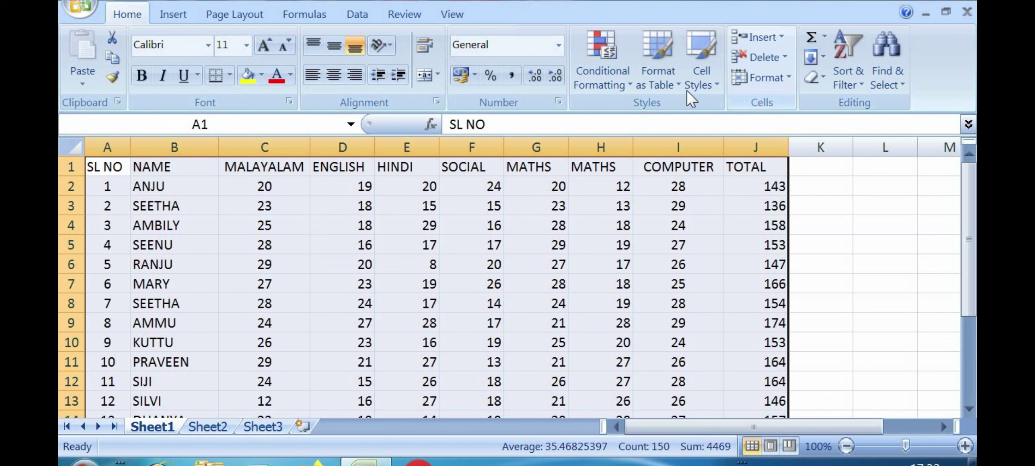
Step: Apply Sort & Filter > Filter to the selected marks table, then click K2 to deselect
click(847, 92)
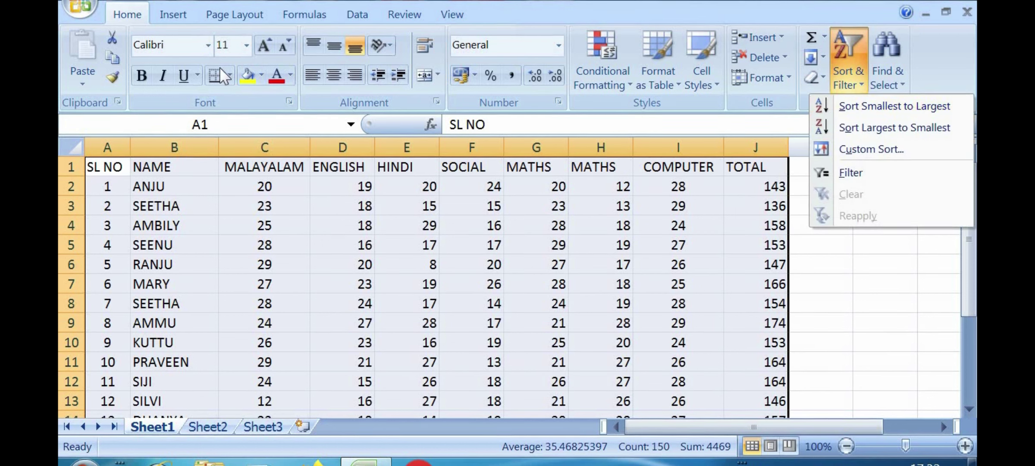
click(132, 18)
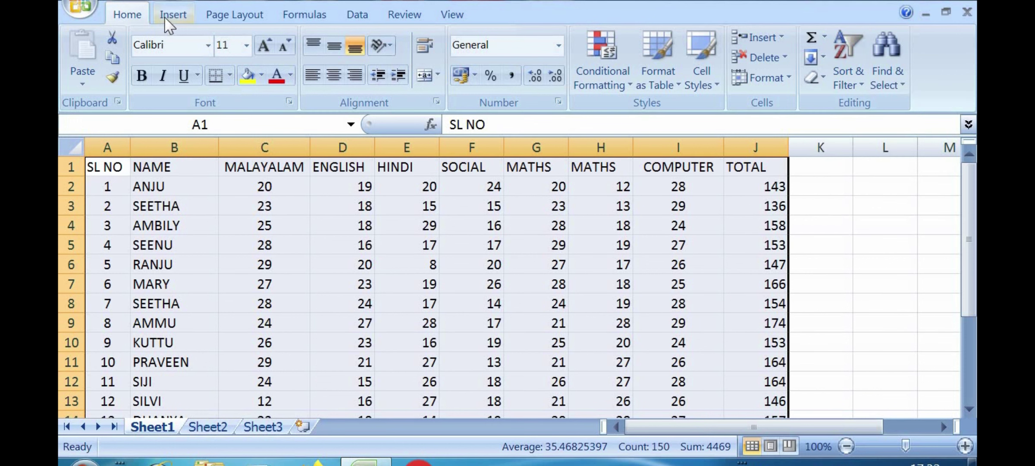
click(164, 16)
click(132, 16)
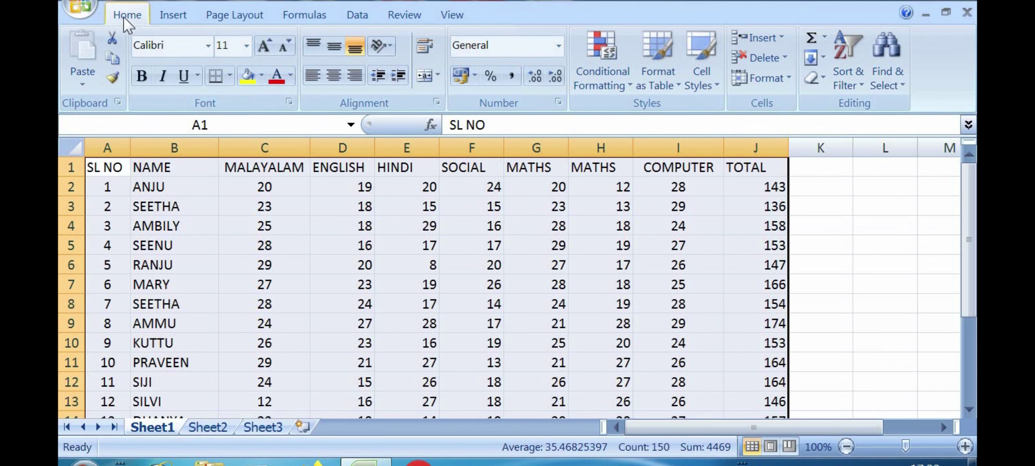
click(857, 74)
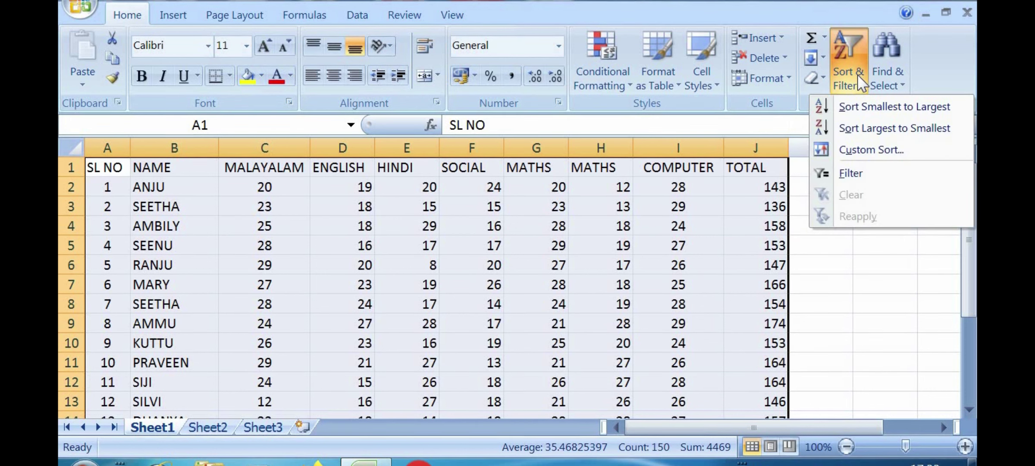
click(850, 177)
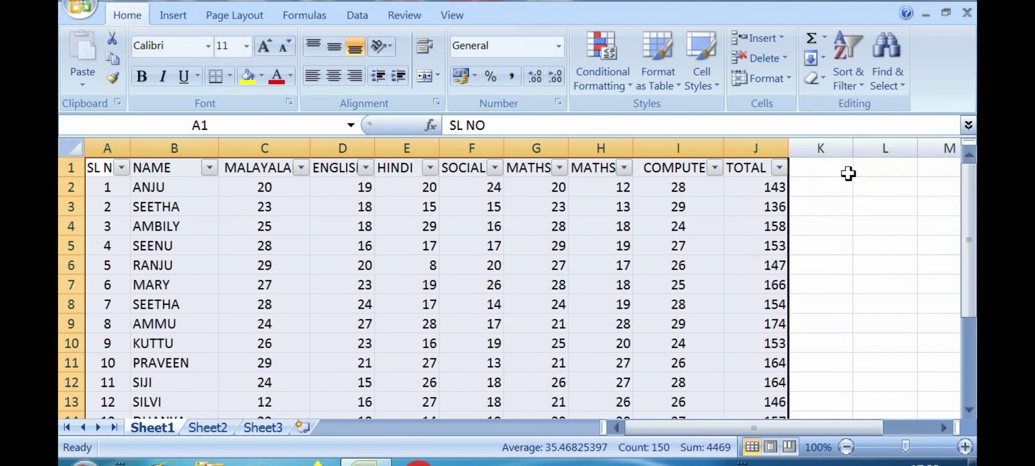
click(845, 185)
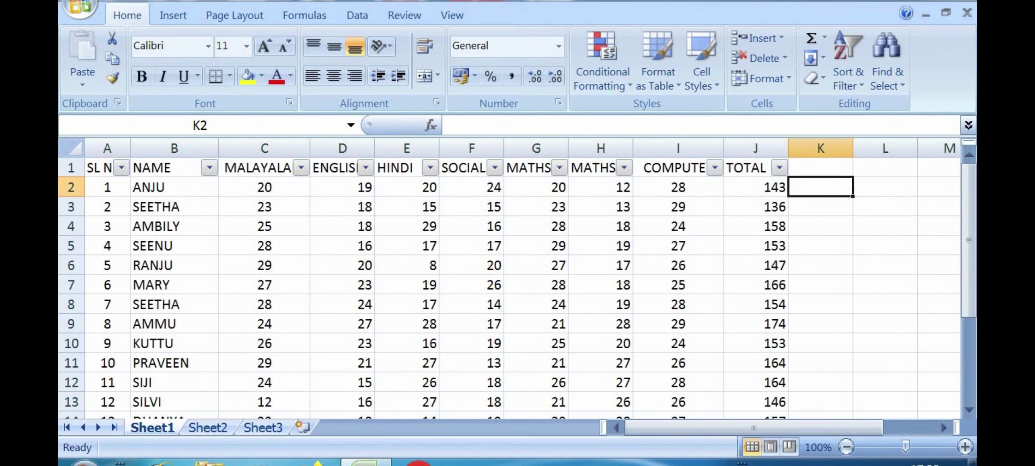
Step: Zoom in, select cell D4 in the marks table, and show the Sort & Filter options
drag(905, 447, 917, 447)
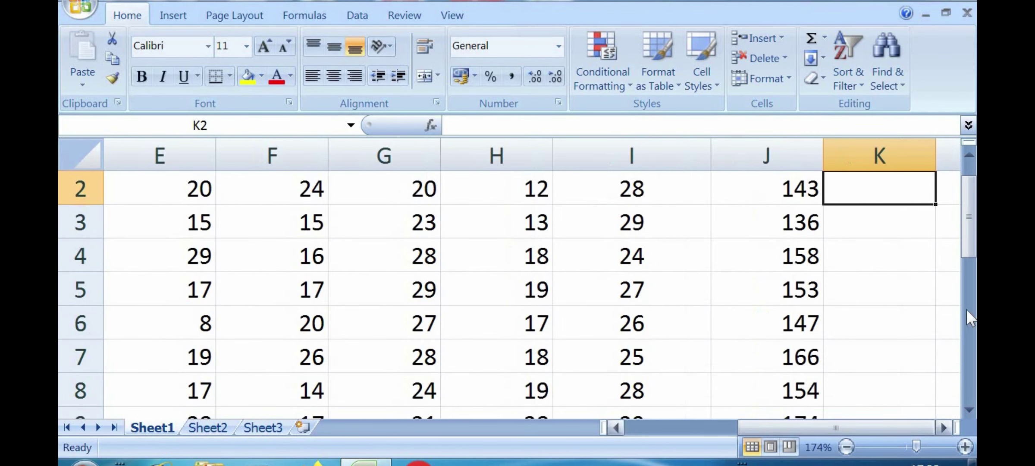
drag(967, 253, 967, 240)
drag(763, 428, 636, 445)
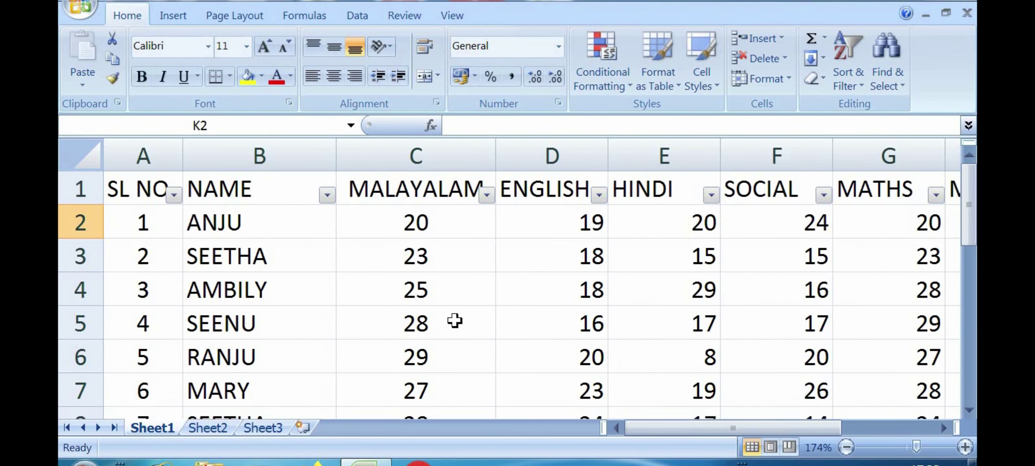
click(570, 292)
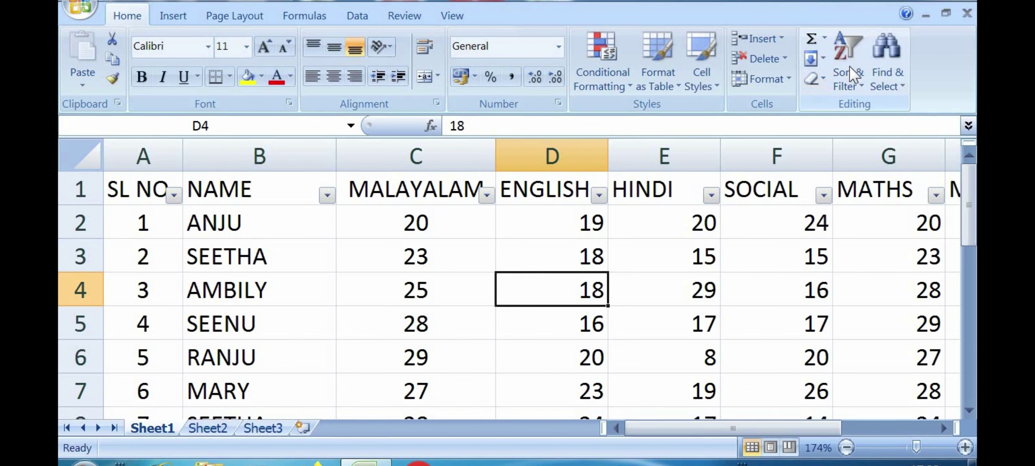
click(858, 81)
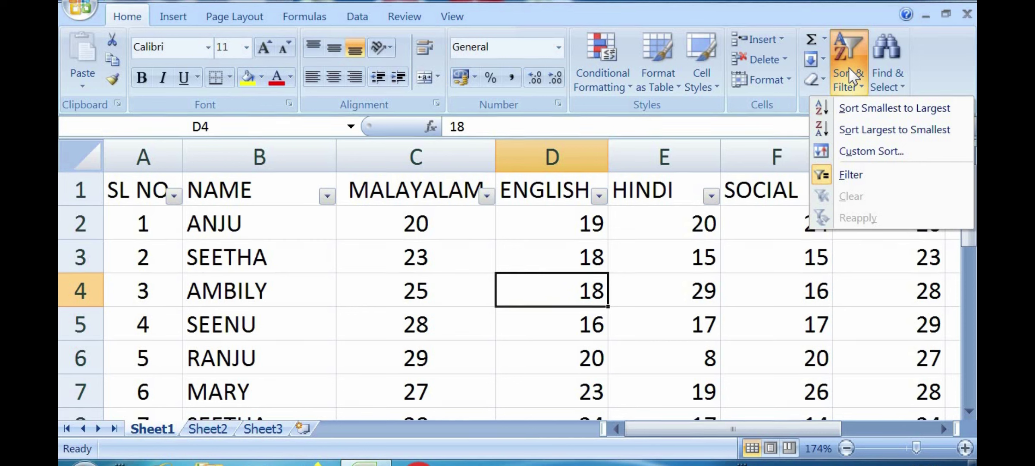
Step: Remove AutoFilter, select the whole worksheet, and apply Filter again to the heading row
click(848, 177)
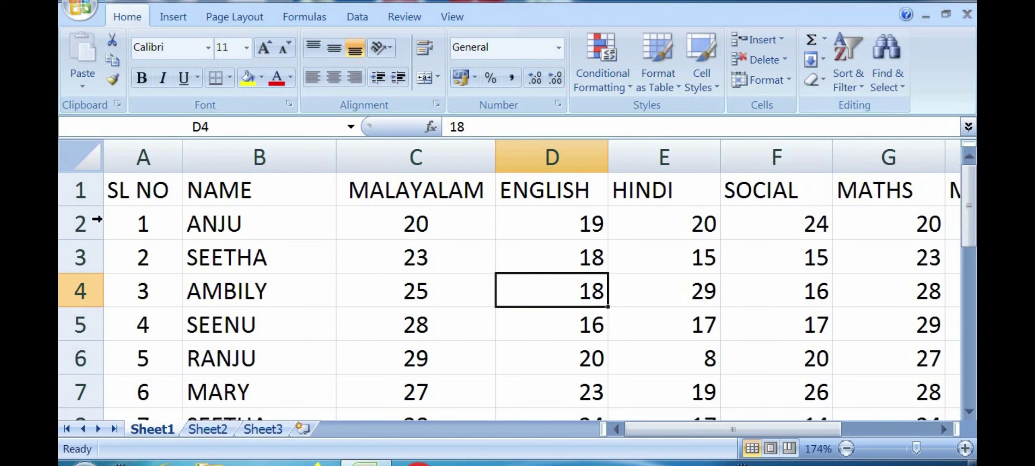
click(81, 164)
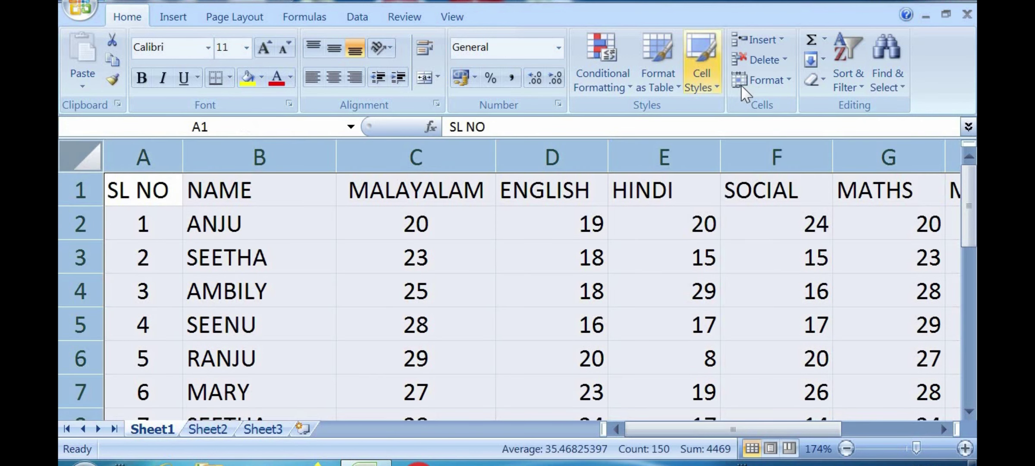
click(844, 82)
click(845, 177)
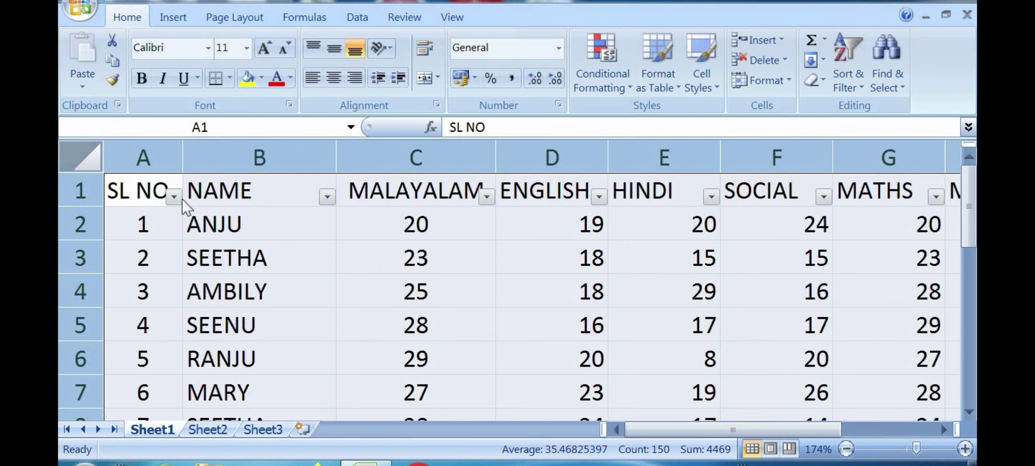
Step: Open and close the NAME, MALAYALAM, HINDI and SOCIAL filter lists without changes
click(327, 197)
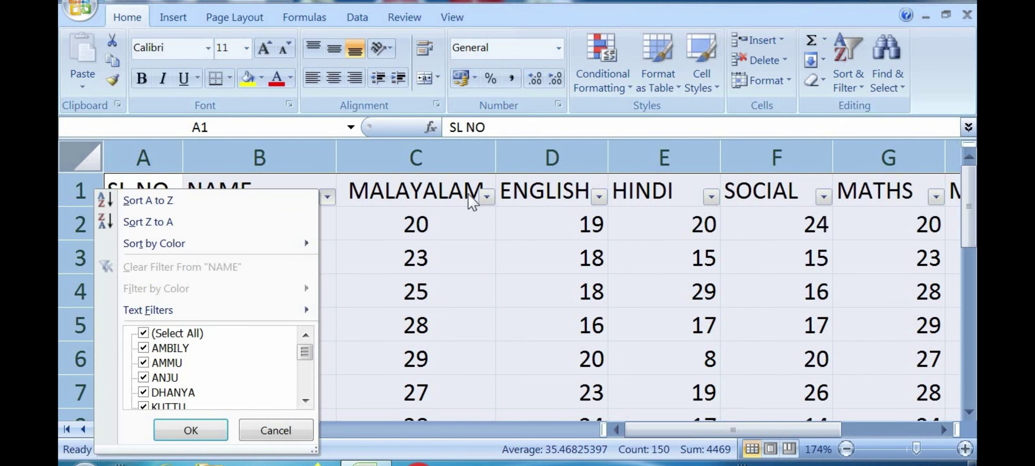
click(487, 197)
click(488, 197)
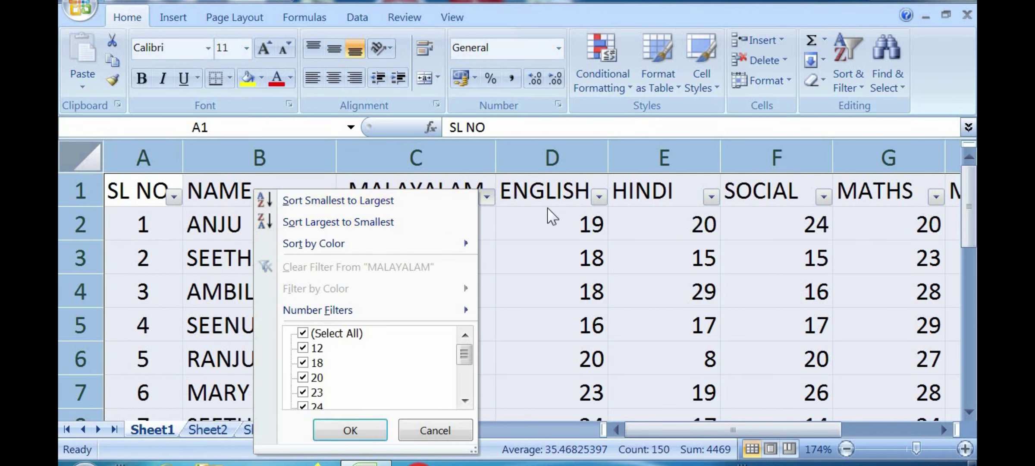
click(711, 197)
click(710, 198)
click(821, 197)
click(822, 197)
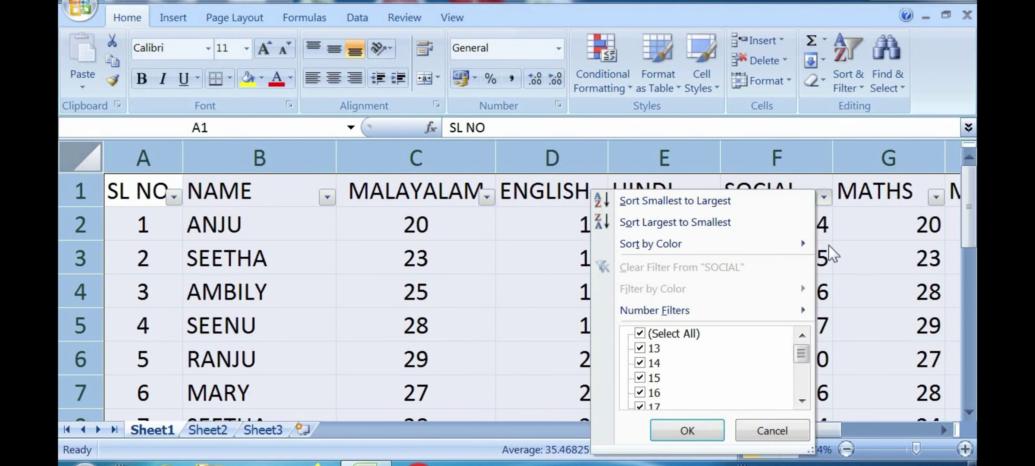
click(765, 427)
drag(765, 429, 720, 436)
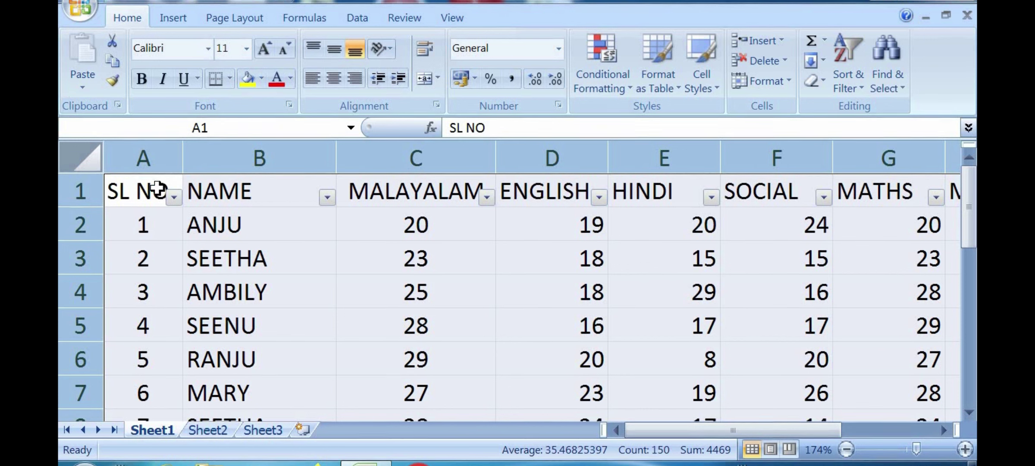
Step: Inspect the SL NO filter list unchanged, then show the NAME column's filter list
click(173, 198)
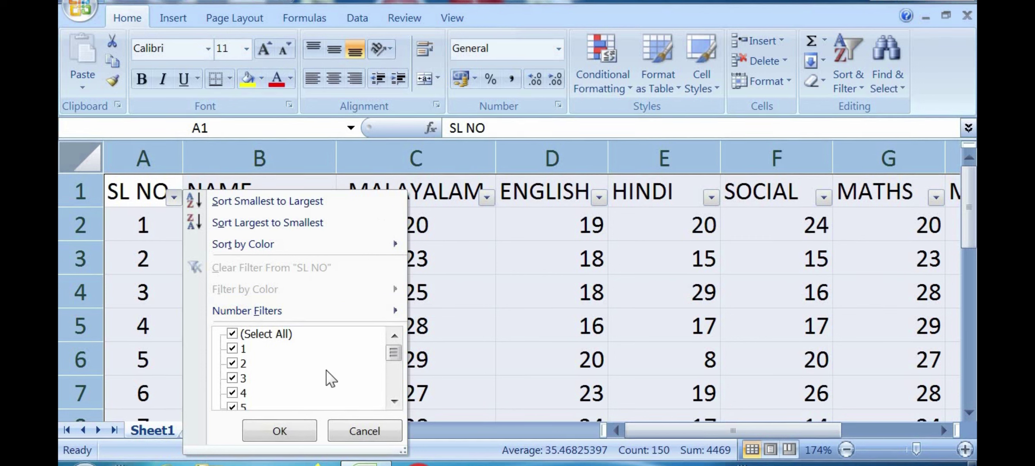
drag(392, 351, 389, 388)
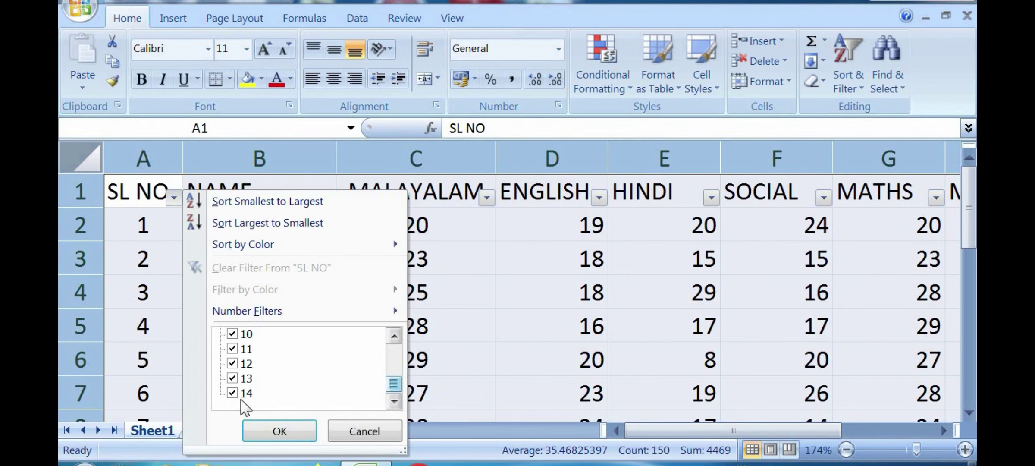
click(359, 432)
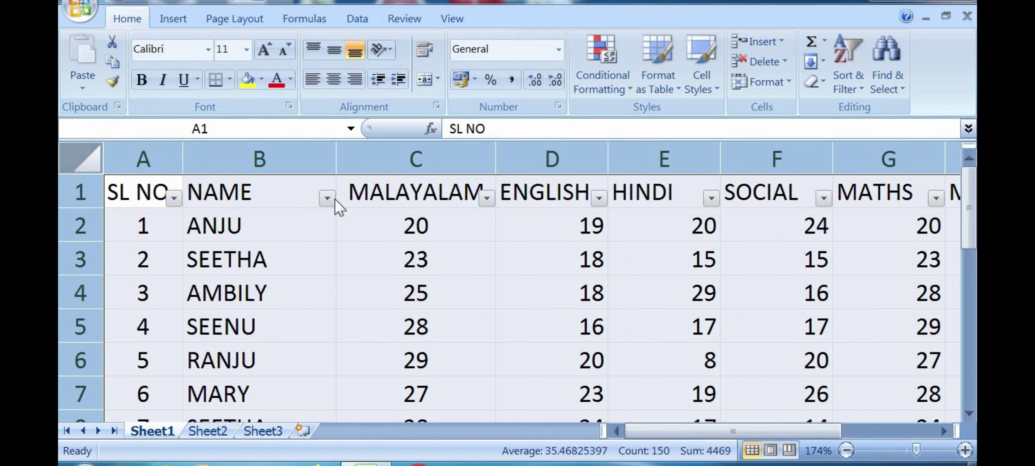
click(325, 198)
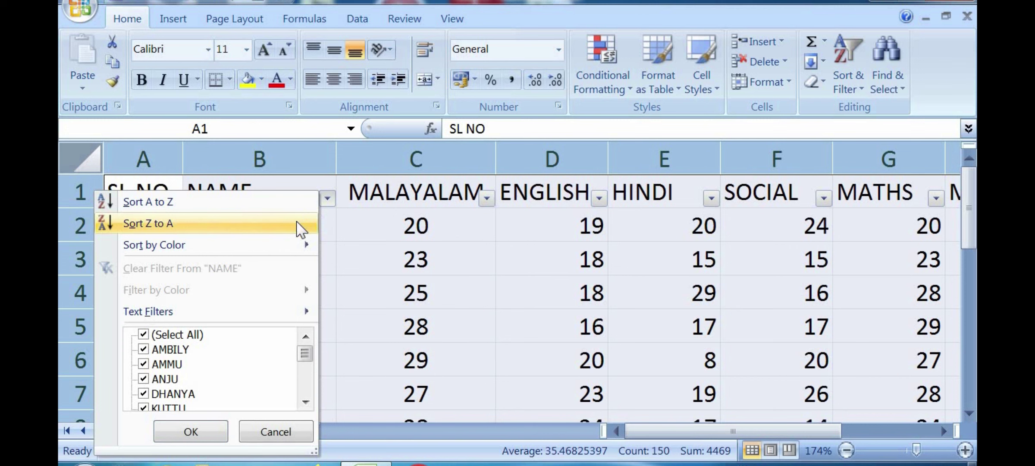
mouse_move(305, 354)
mouse_down()
mouse_move(303, 395)
mouse_move(305, 351)
mouse_up()
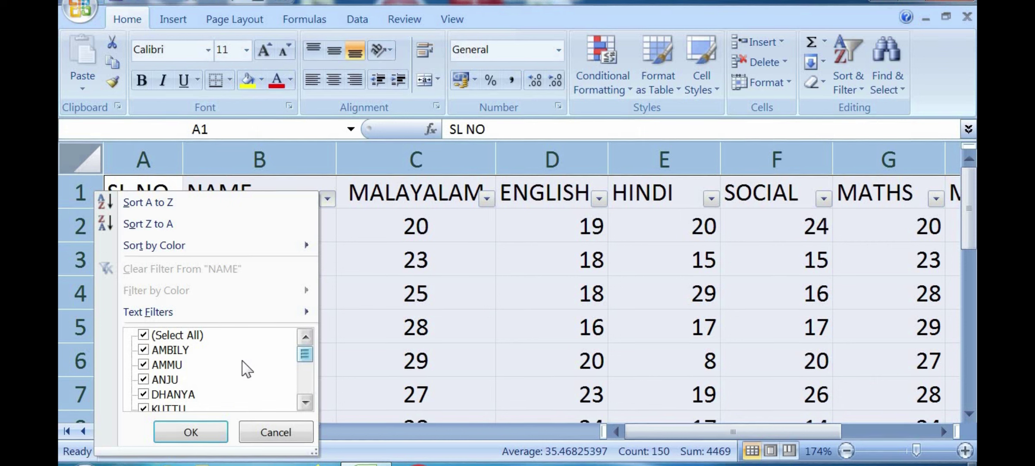
Step: Untick (Select All) and tick DHANYA in the NAME list, closing it without applying
mouse_move(305, 362)
mouse_down()
mouse_move(304, 390)
mouse_move(305, 353)
mouse_up()
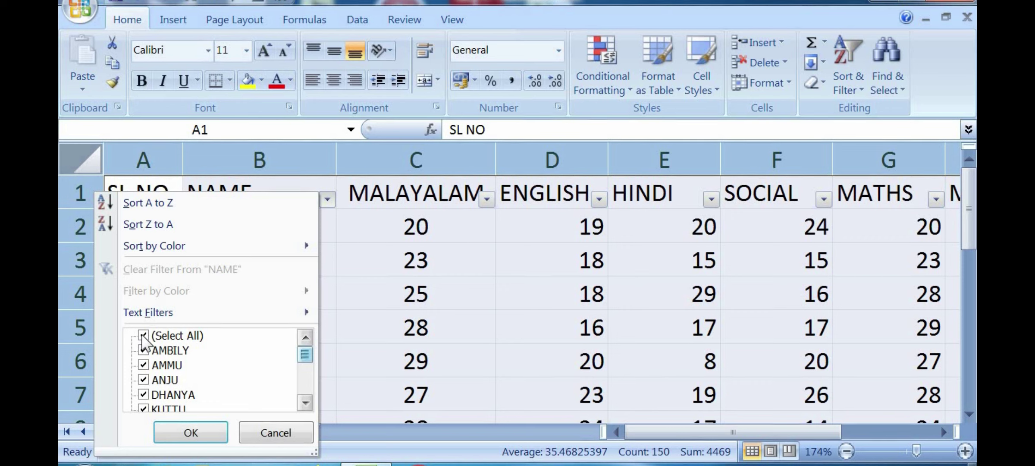
click(144, 336)
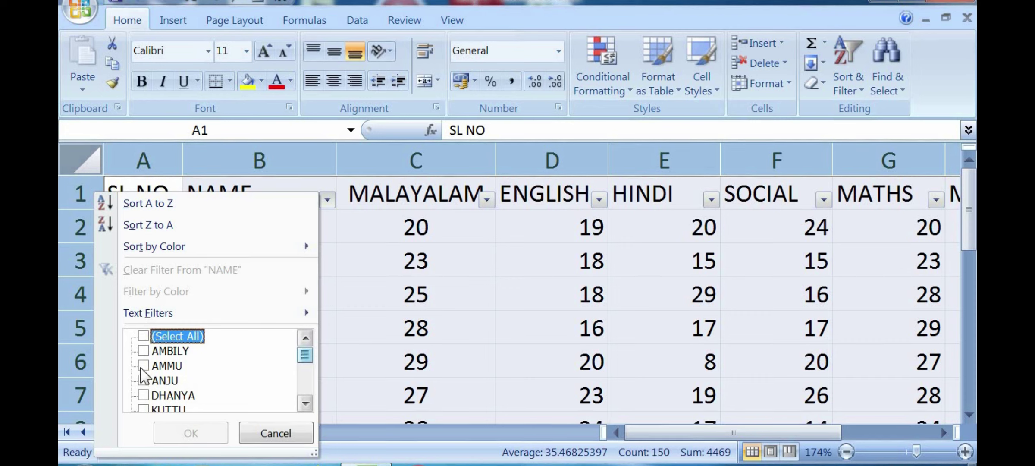
scroll(147, 366, down, 1)
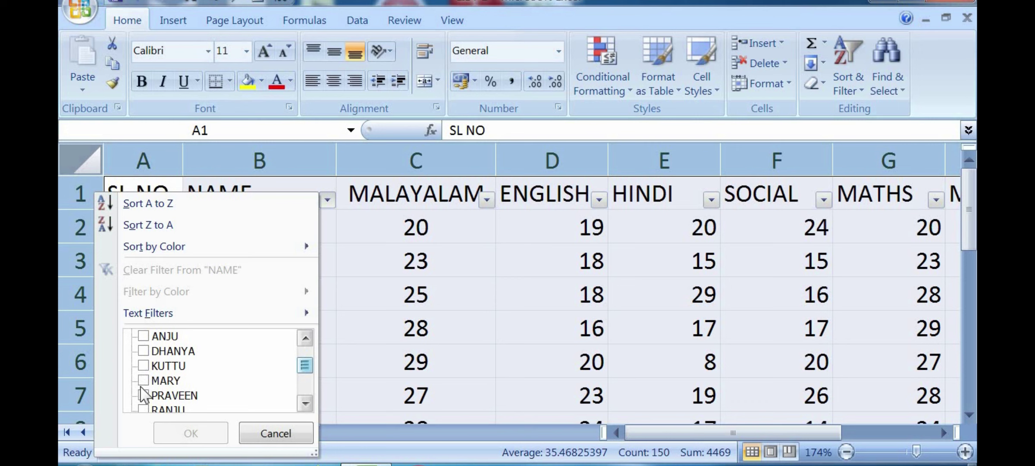
click(144, 351)
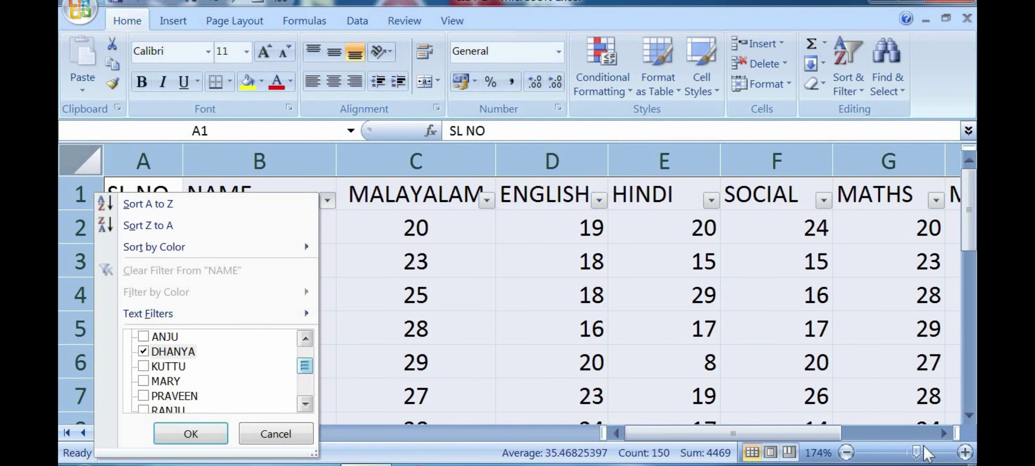
drag(916, 452, 919, 452)
Step: Set the NAME filter to DHANYA alone and apply it, leaving 1 of 14 records
scroll(466, 414, down, 3)
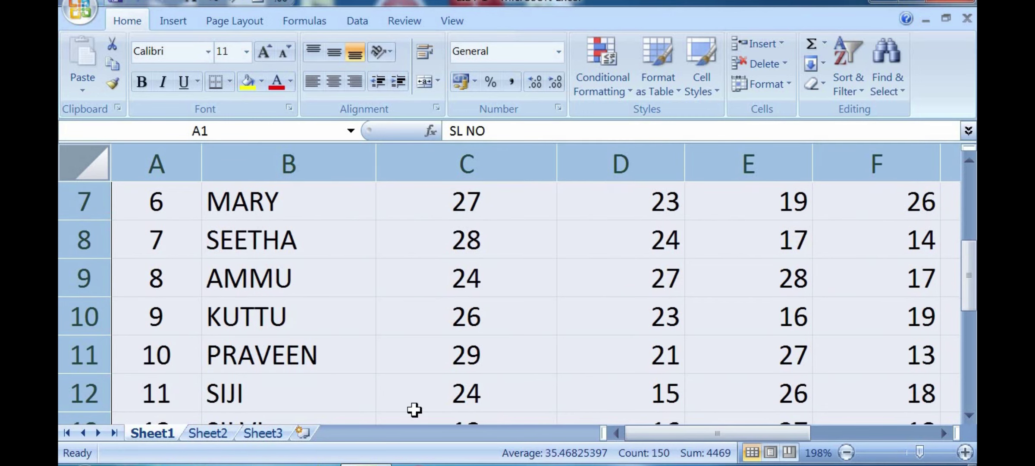
scroll(388, 408, up, 3)
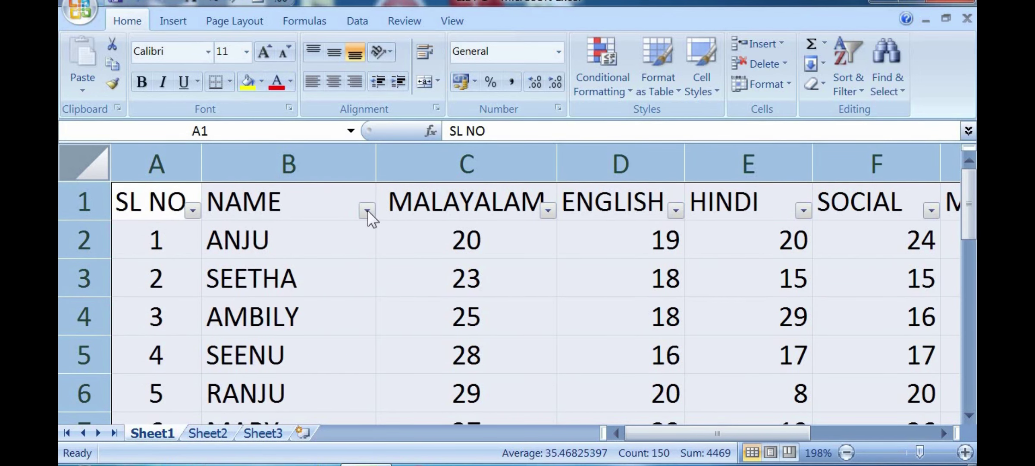
click(367, 210)
click(220, 340)
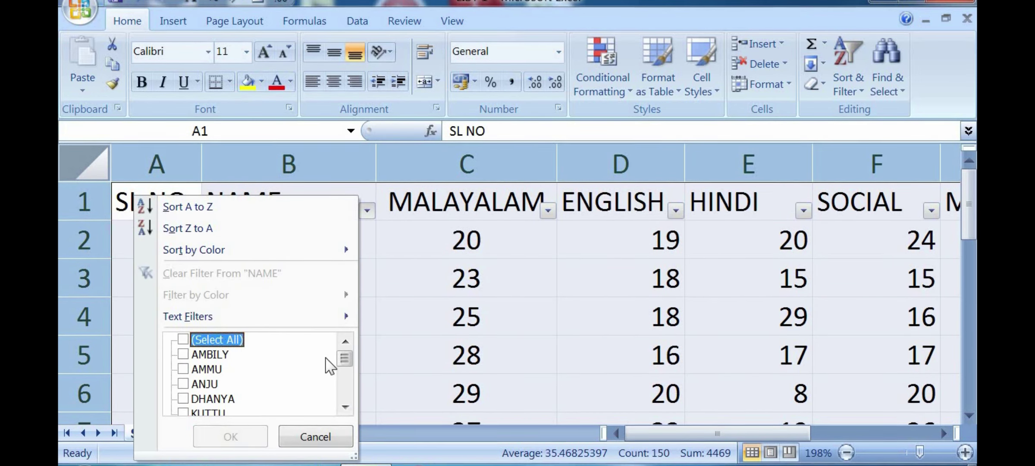
drag(344, 364, 344, 371)
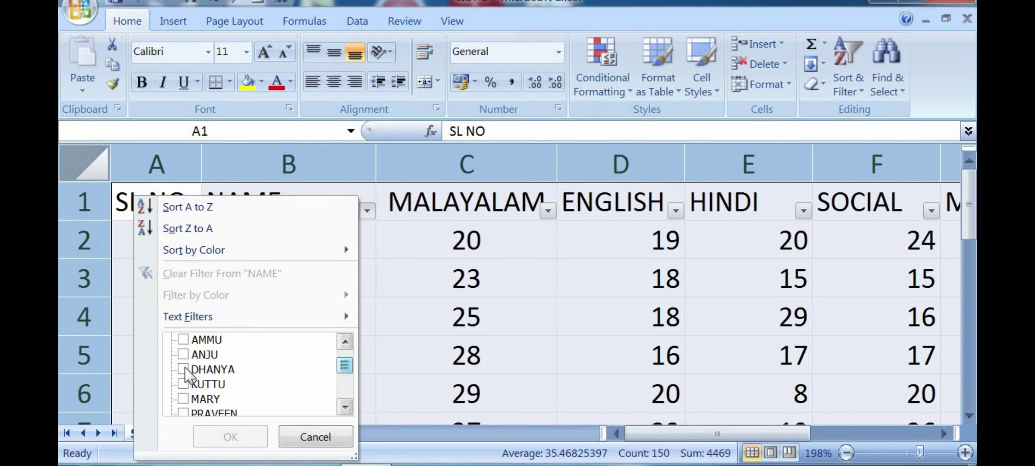
click(183, 369)
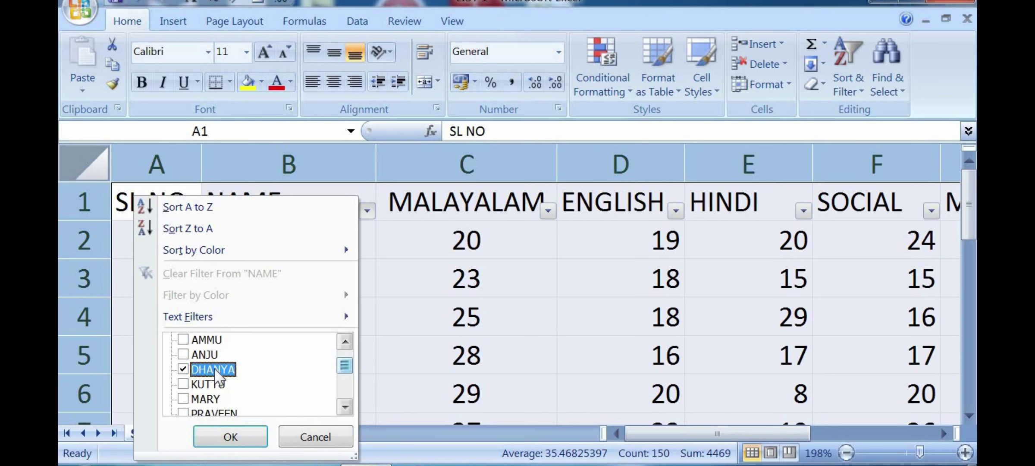
click(232, 436)
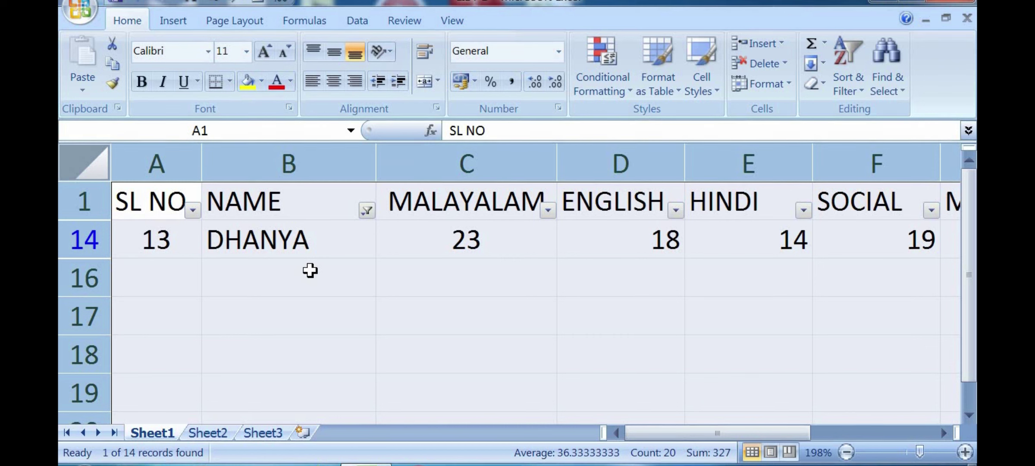
Step: Change the NAME filter from DHANYA to ANJU only and apply it
click(366, 211)
click(212, 397)
click(204, 382)
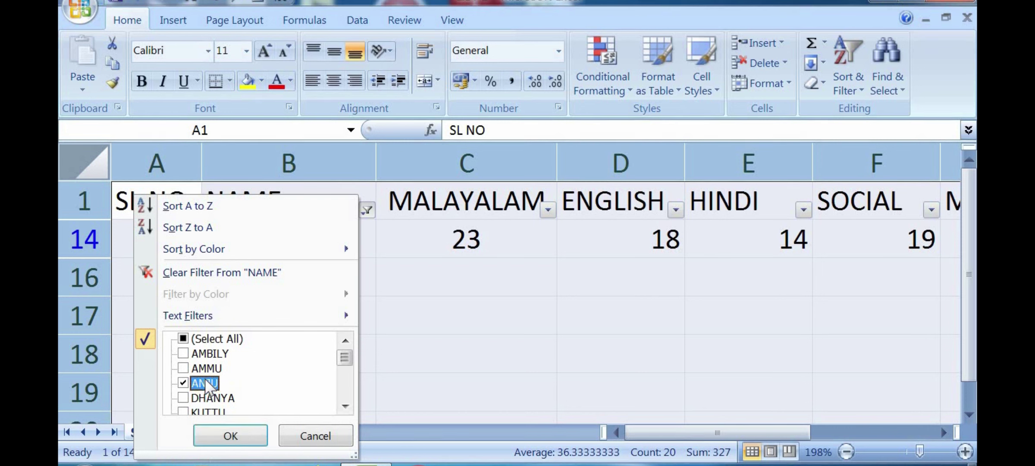
click(233, 436)
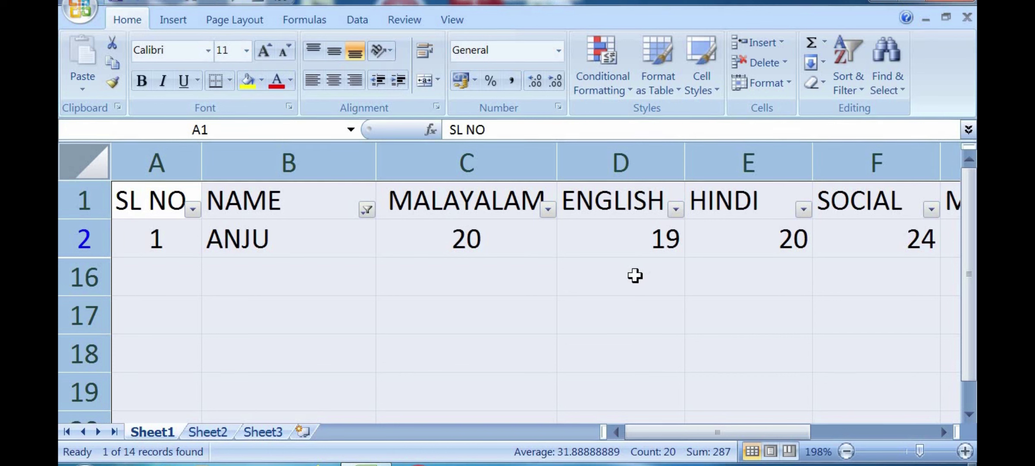
Step: Re-tick (Select All) in the NAME filter and apply it so all students show
click(367, 211)
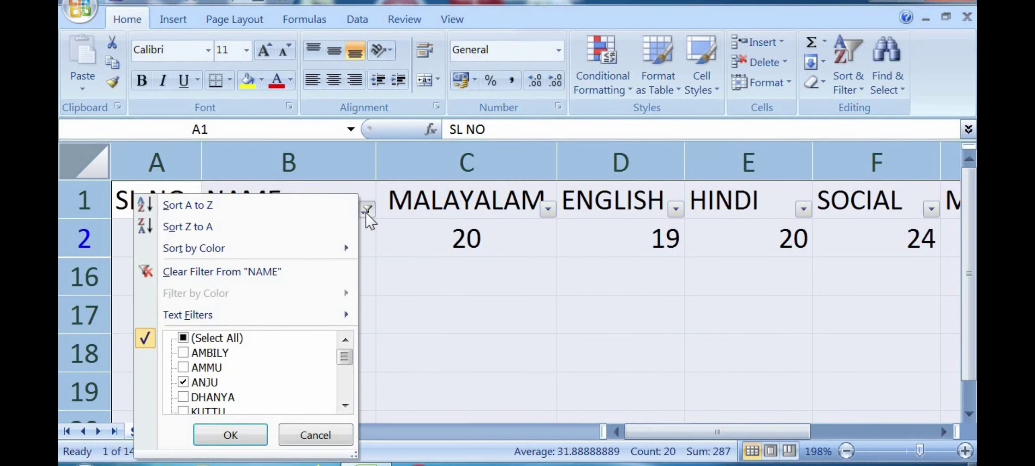
click(366, 214)
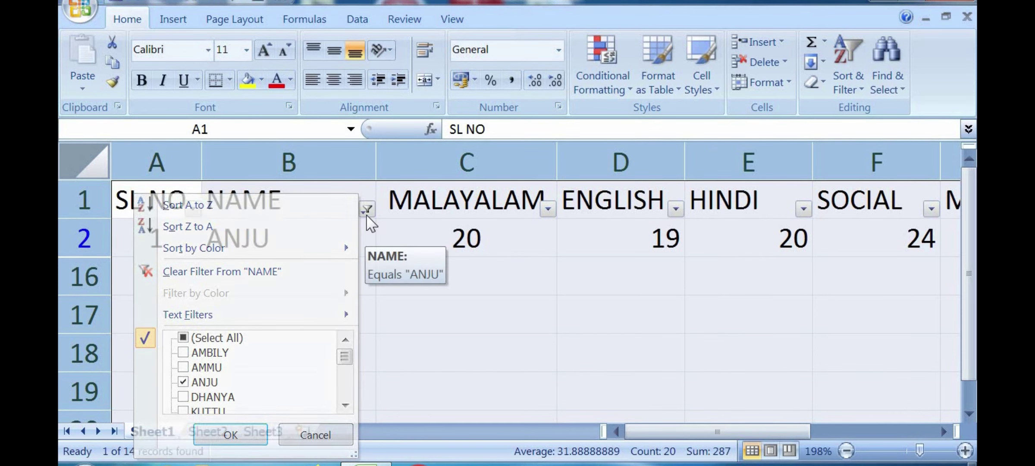
click(366, 211)
click(205, 338)
click(237, 436)
Step: Scroll the table and select C5 (28), SEENU in B5 and SEETHA in B3
scroll(382, 364, down, 4)
scroll(383, 364, up, 4)
scroll(383, 364, down, 7)
scroll(382, 364, up, 7)
click(429, 364)
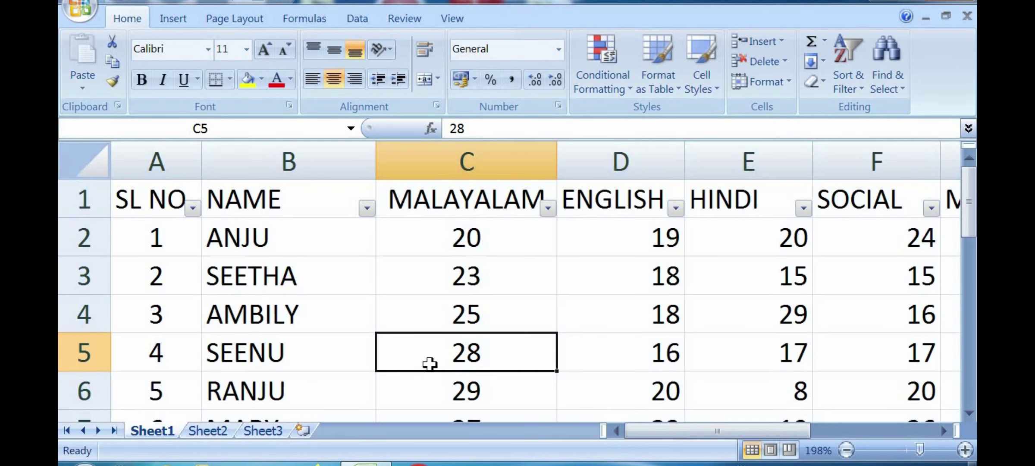
click(302, 350)
click(314, 283)
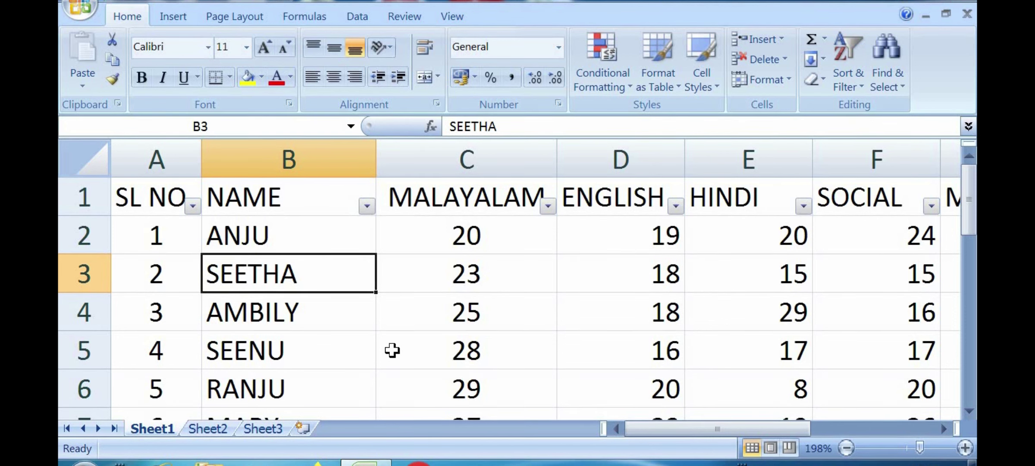
Step: Filter the NAME column to MARY alone (row 7, 1 of 14 records), then reopen its filter options
scroll(392, 350, down, 2)
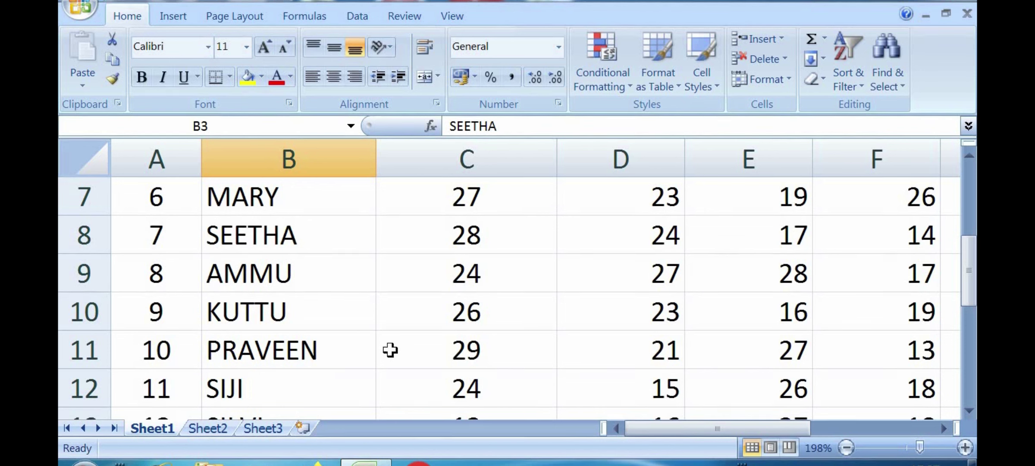
click(261, 199)
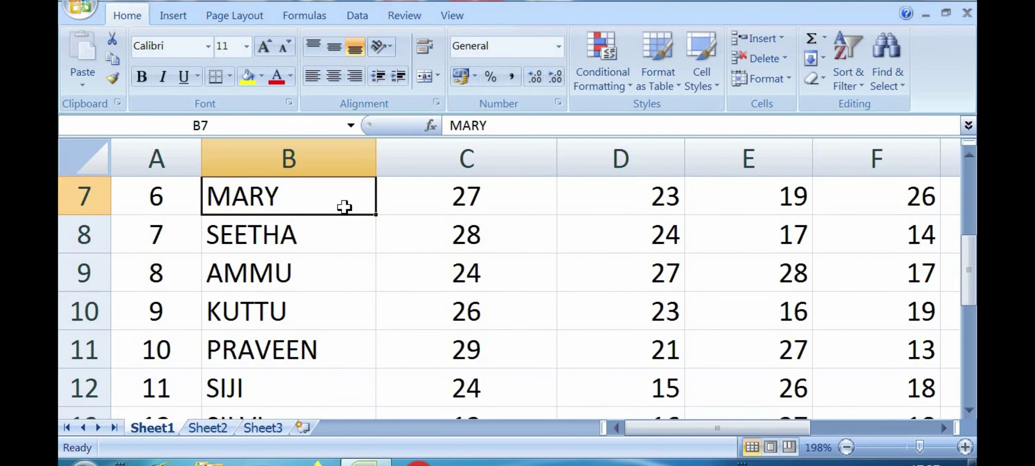
scroll(358, 270, up, 2)
click(367, 205)
click(214, 333)
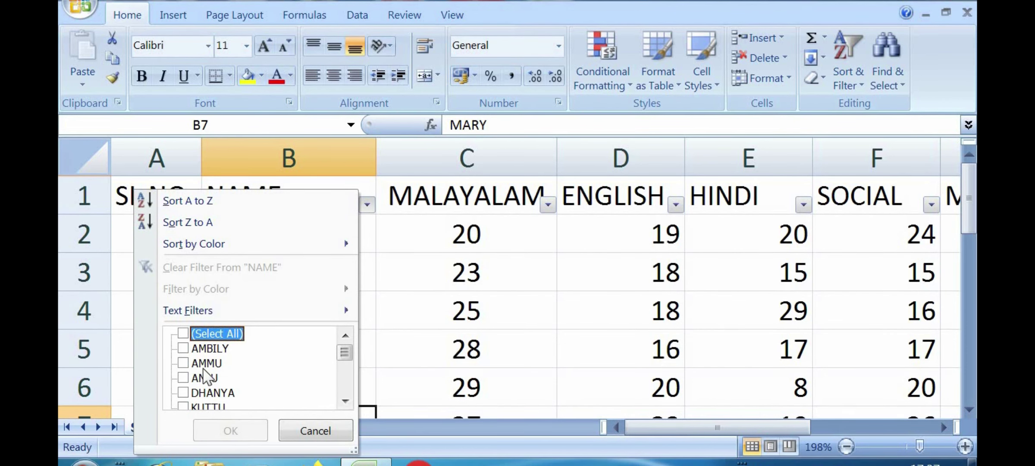
drag(348, 356, 349, 366)
click(194, 379)
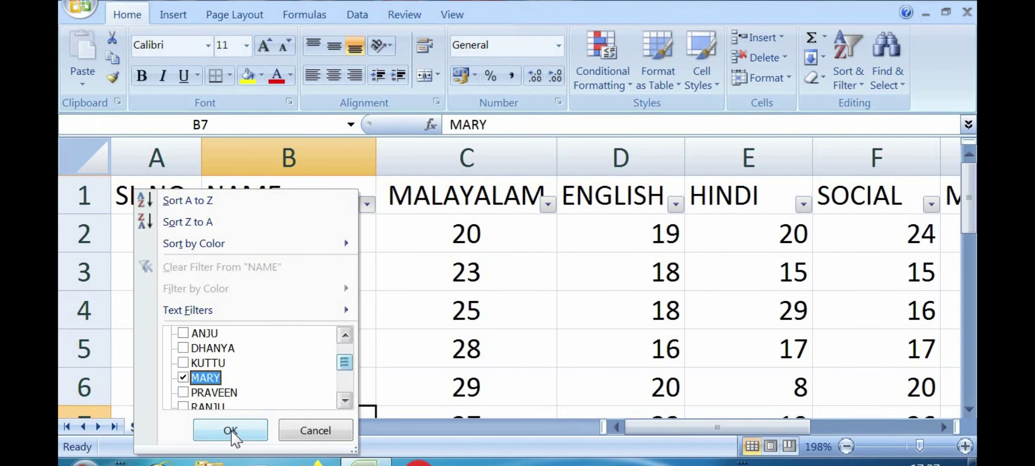
click(230, 429)
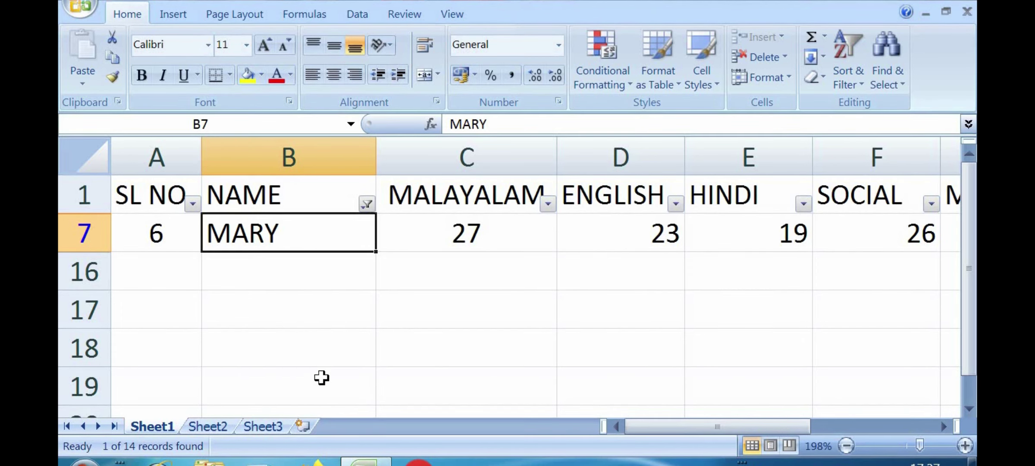
drag(968, 290, 963, 234)
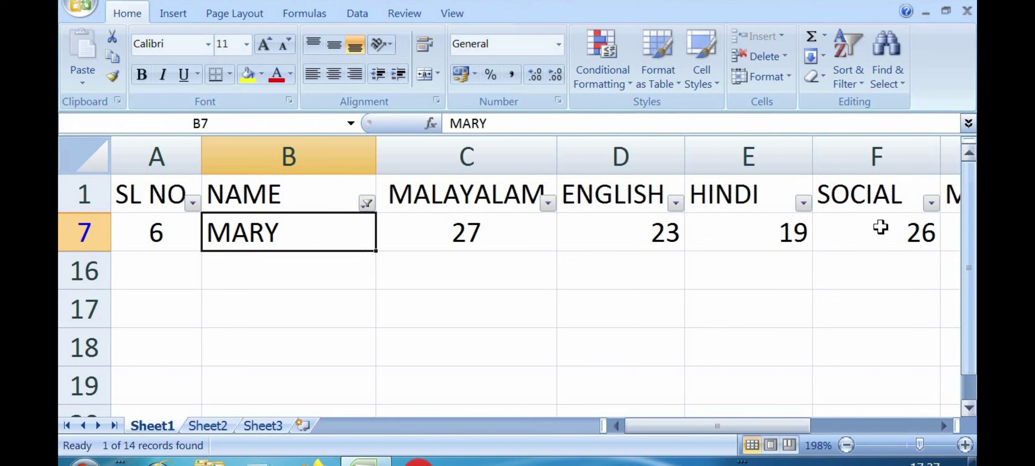
click(367, 203)
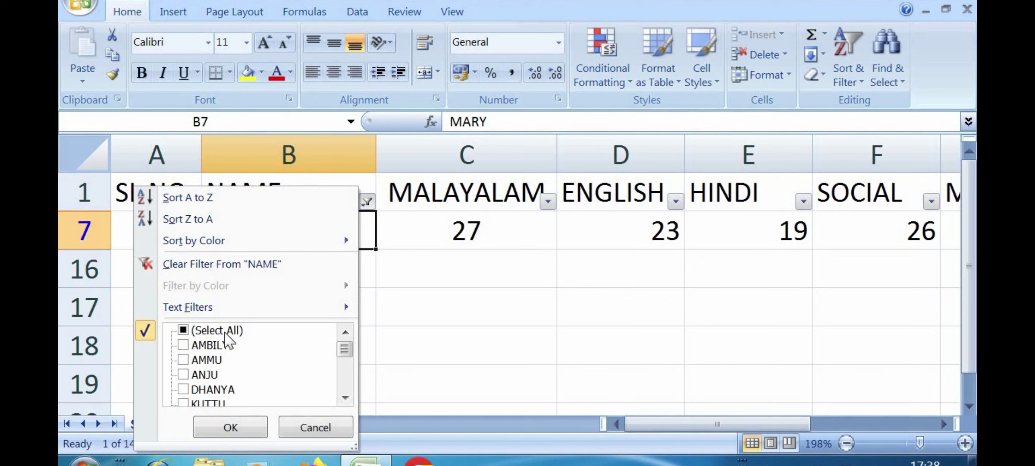
Step: Tick (Select All) in the NAME filter so every student row reappears, then scroll to check the table
click(224, 333)
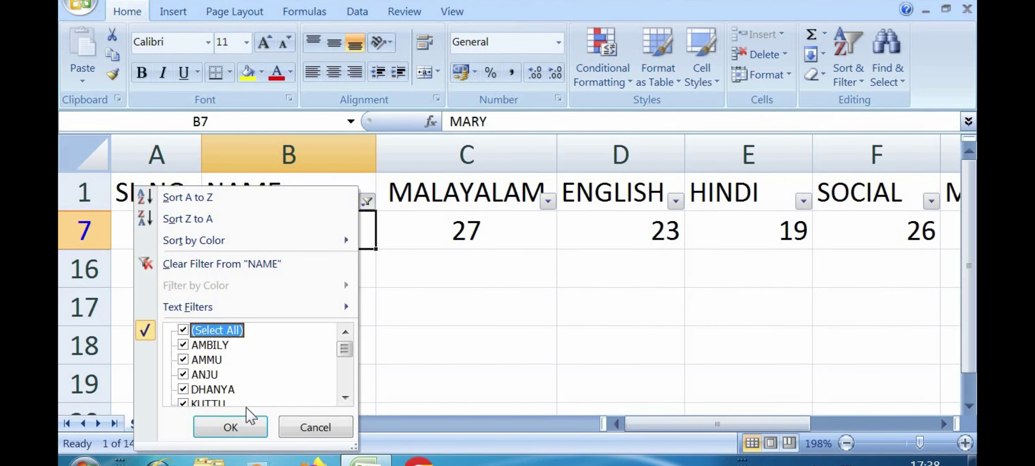
click(229, 428)
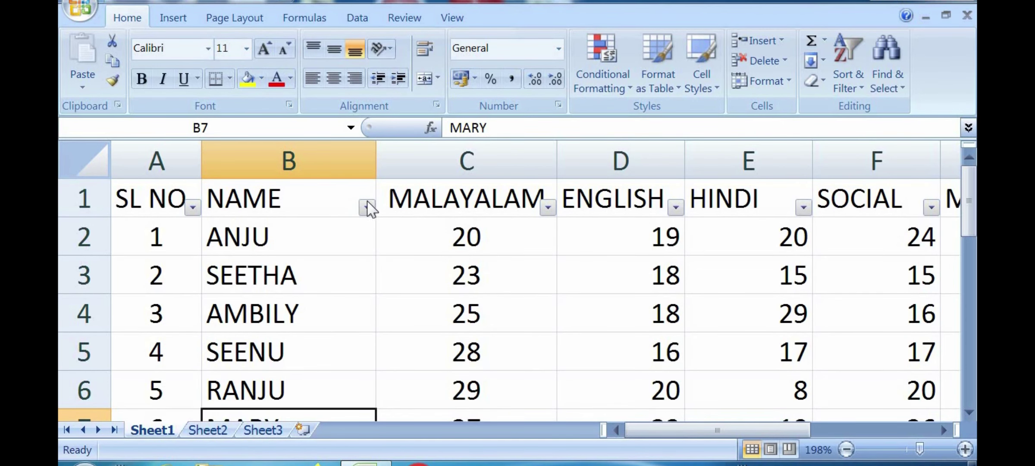
click(366, 207)
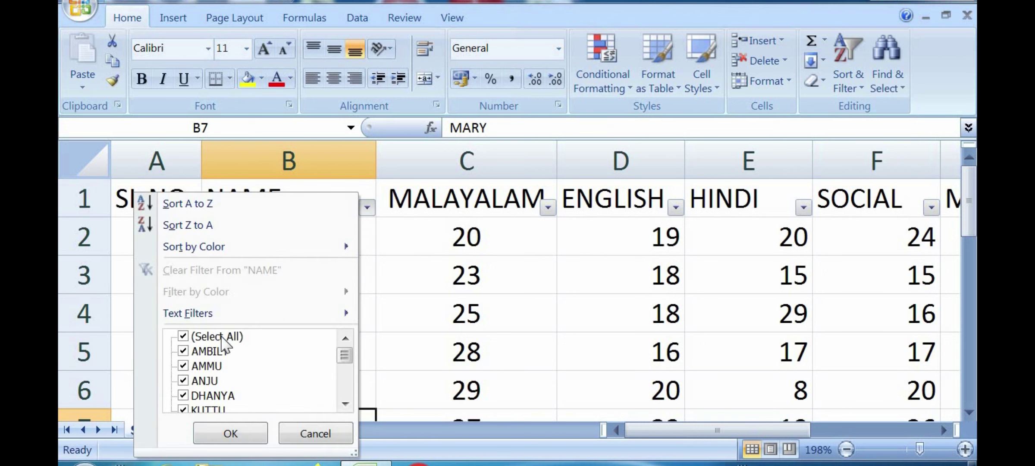
click(316, 433)
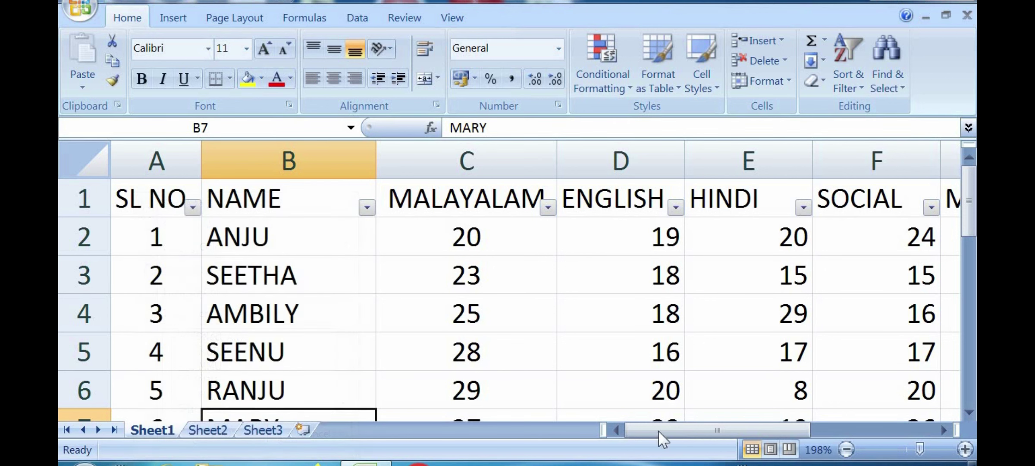
mouse_move(764, 428)
mouse_down()
mouse_move(839, 418)
mouse_move(763, 426)
mouse_move(759, 413)
mouse_up()
drag(975, 261, 975, 177)
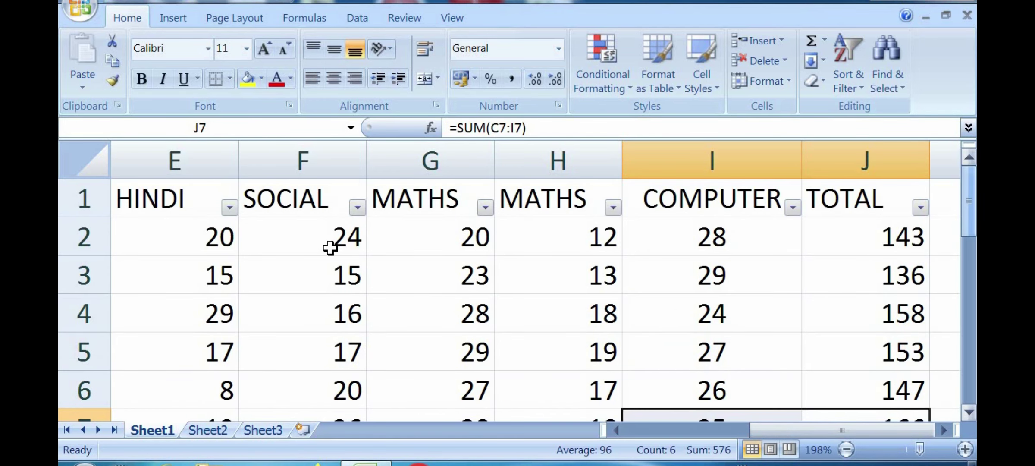
Step: Inspect the HINDI and SL NO filter lists, closing both without changes
click(229, 208)
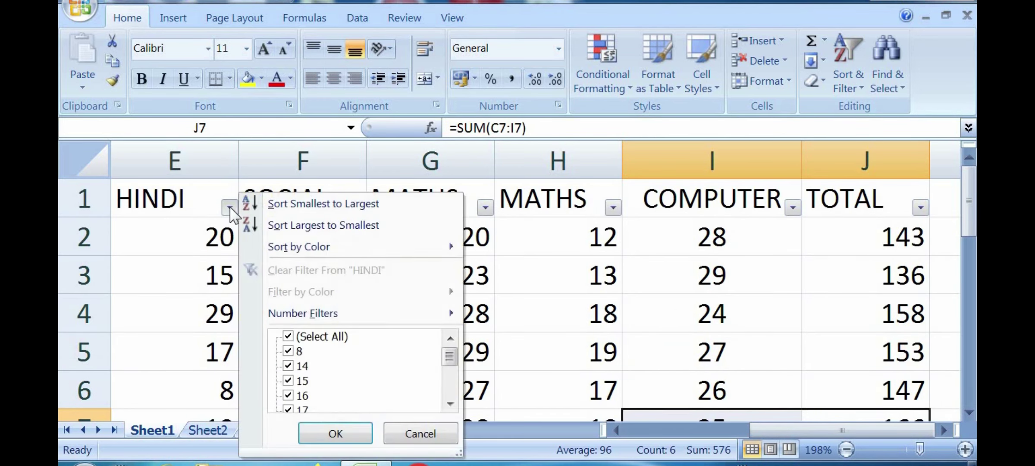
click(558, 207)
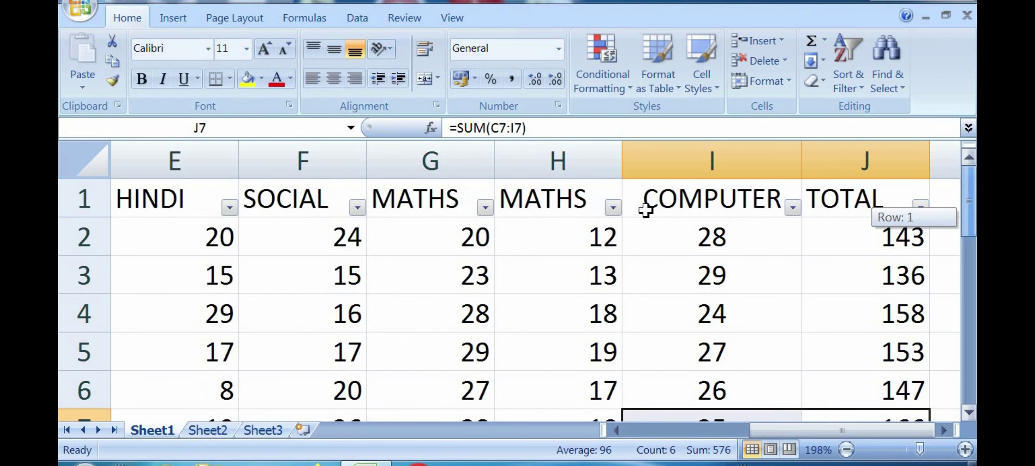
click(172, 199)
drag(772, 427, 634, 427)
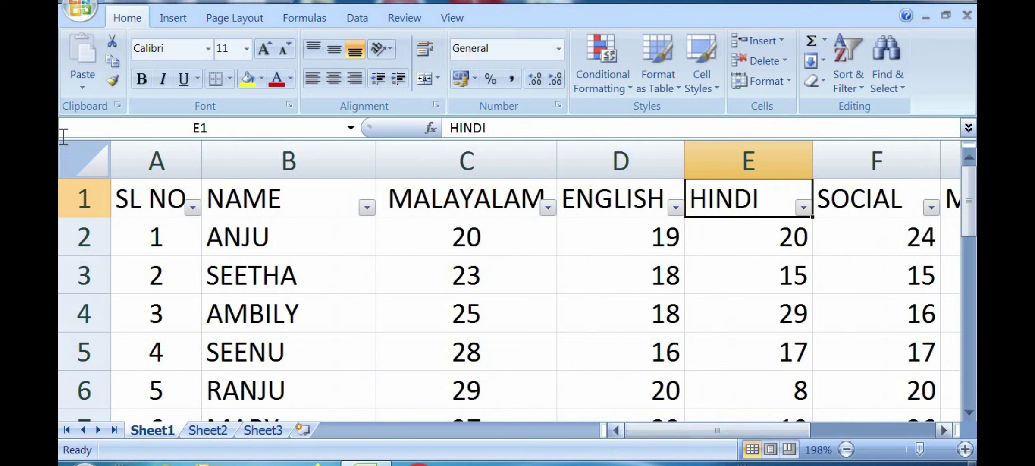
click(193, 208)
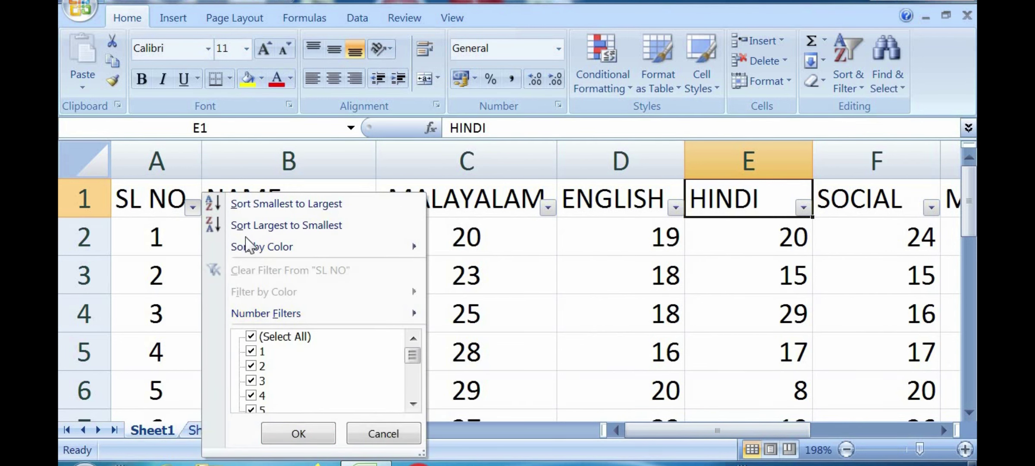
click(178, 234)
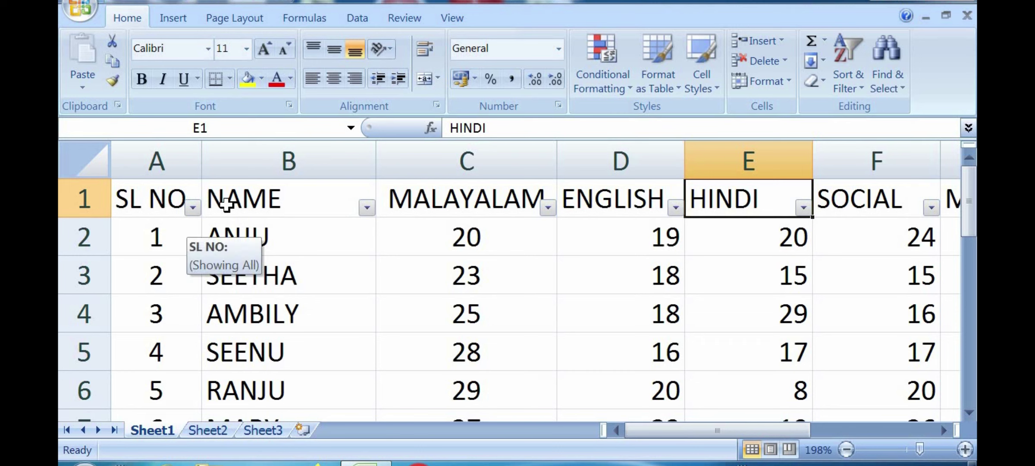
Step: Click through the header and name cells, then select the whole data range with Ctrl+A
click(276, 203)
click(456, 211)
click(582, 206)
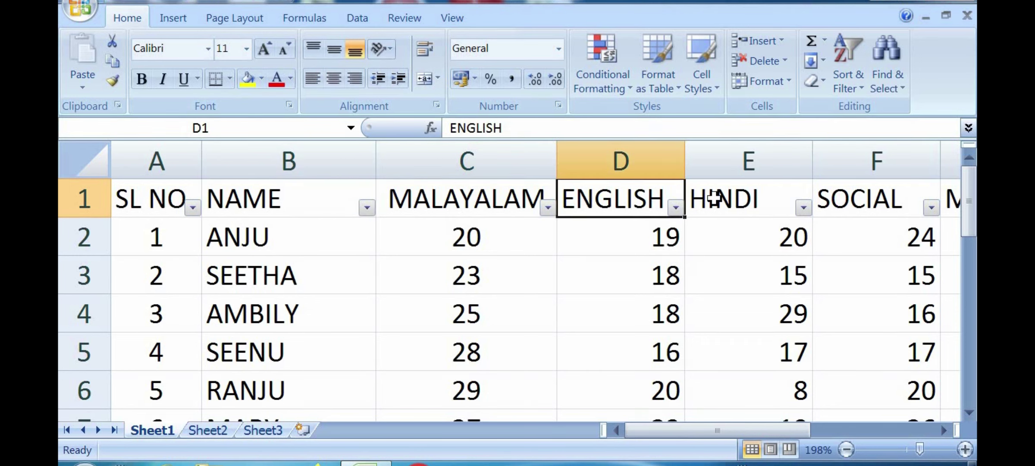
click(718, 202)
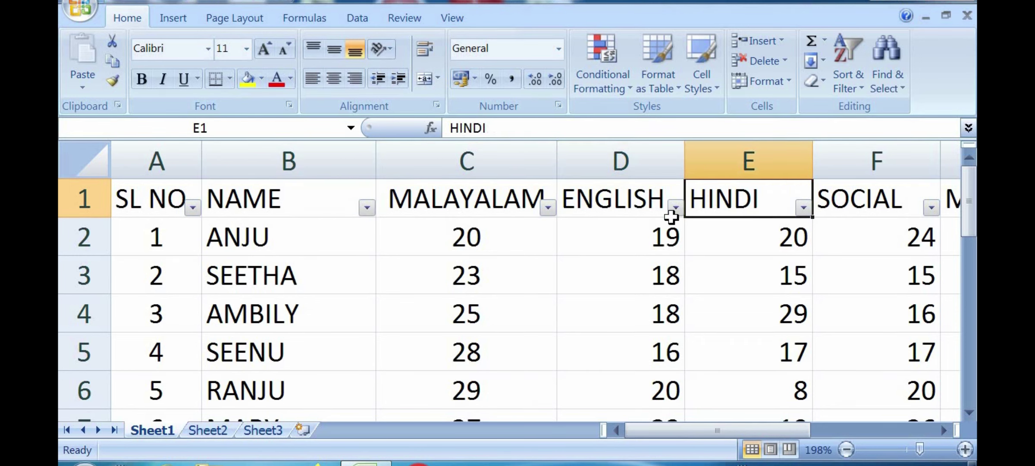
click(90, 206)
click(101, 171)
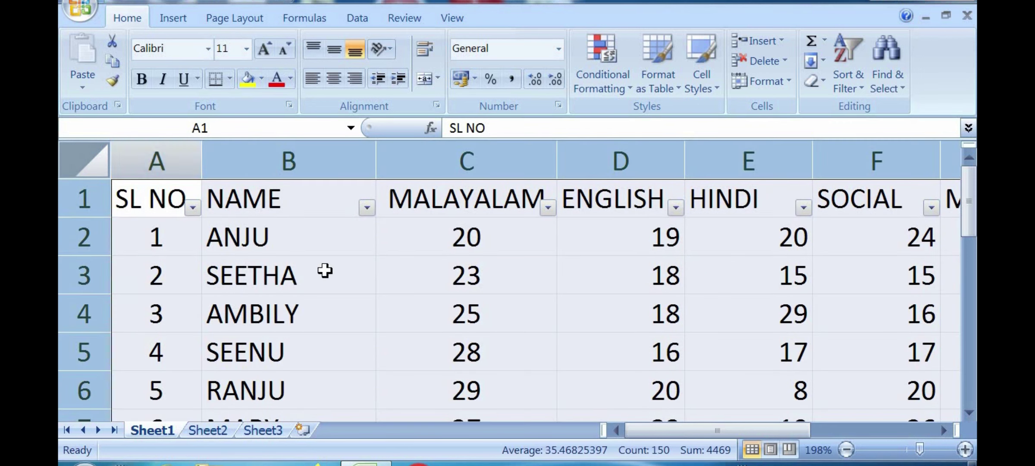
click(325, 271)
click(574, 310)
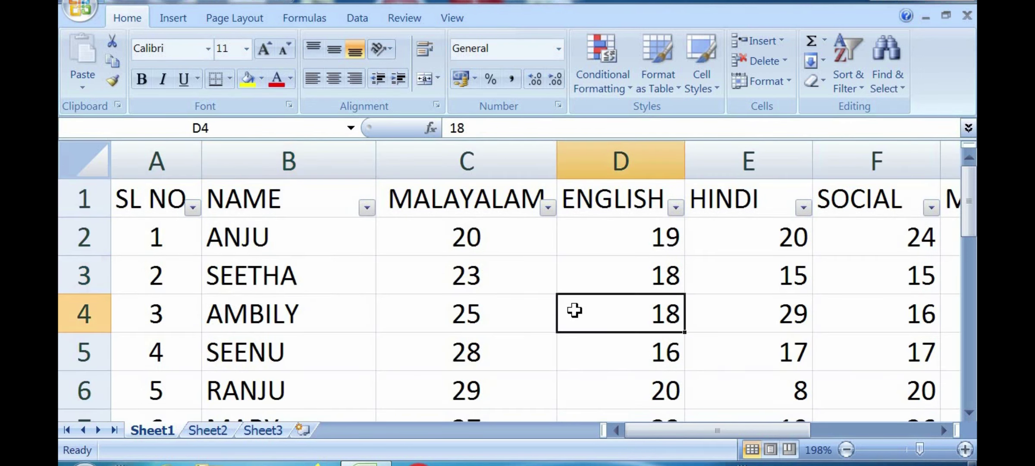
key(ctrl+a)
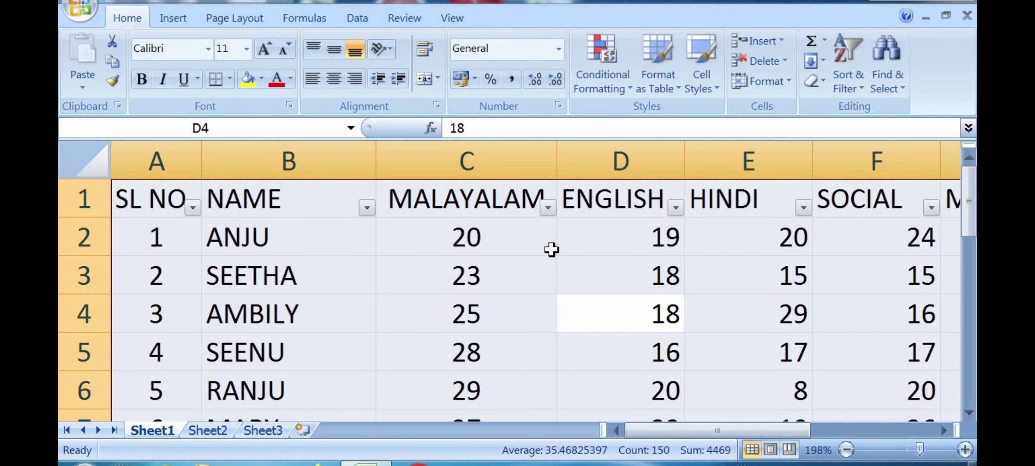
Step: Switch filtering off from the Sort & Filter menu, then click the header and ANJU cells
click(849, 83)
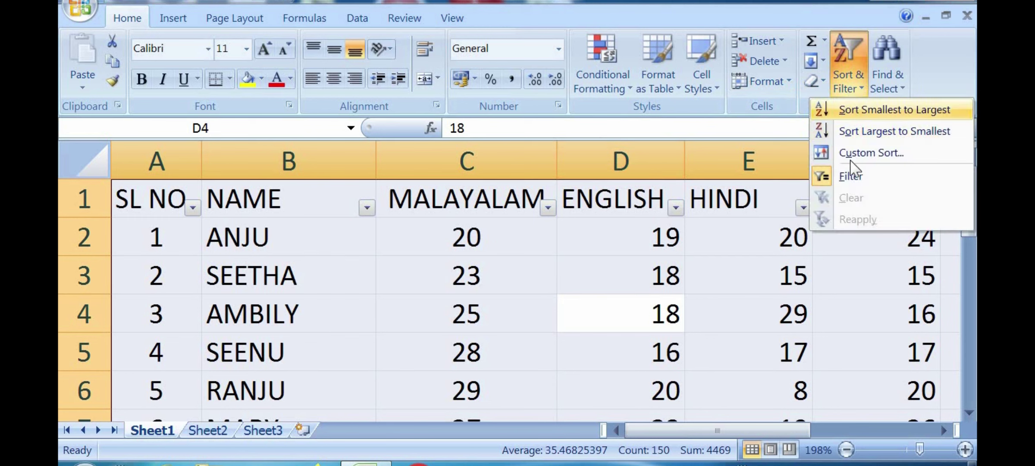
click(852, 183)
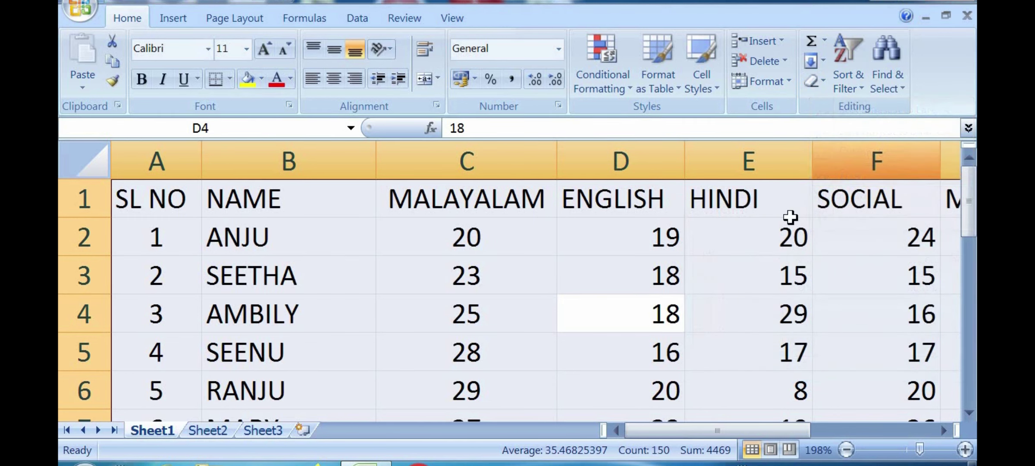
click(561, 286)
click(288, 213)
click(438, 212)
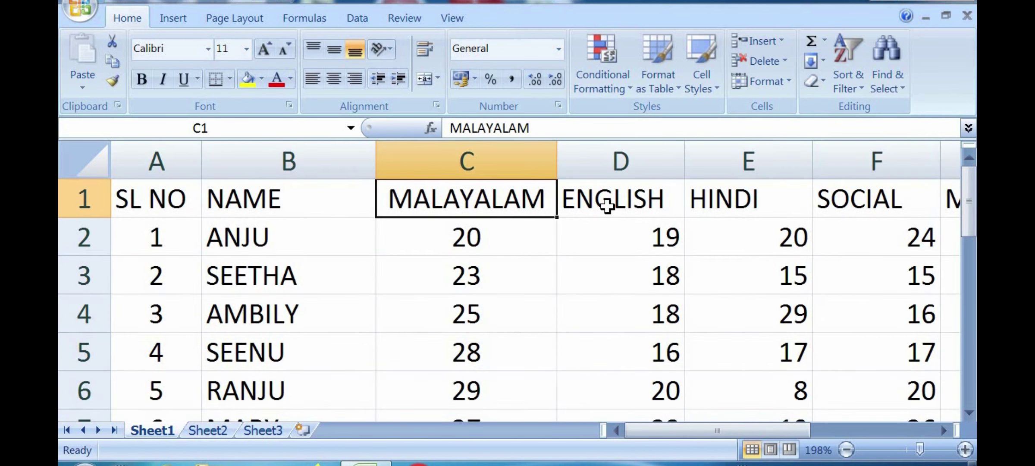
click(347, 229)
Step: Alternate between selecting the entire sheet and the SEETHA and ANJU name cells
click(86, 161)
click(251, 266)
click(229, 222)
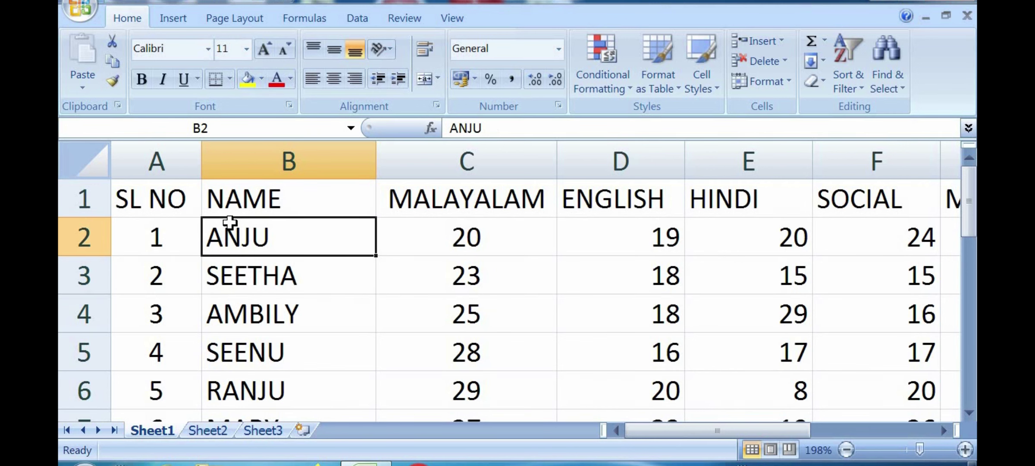
click(94, 164)
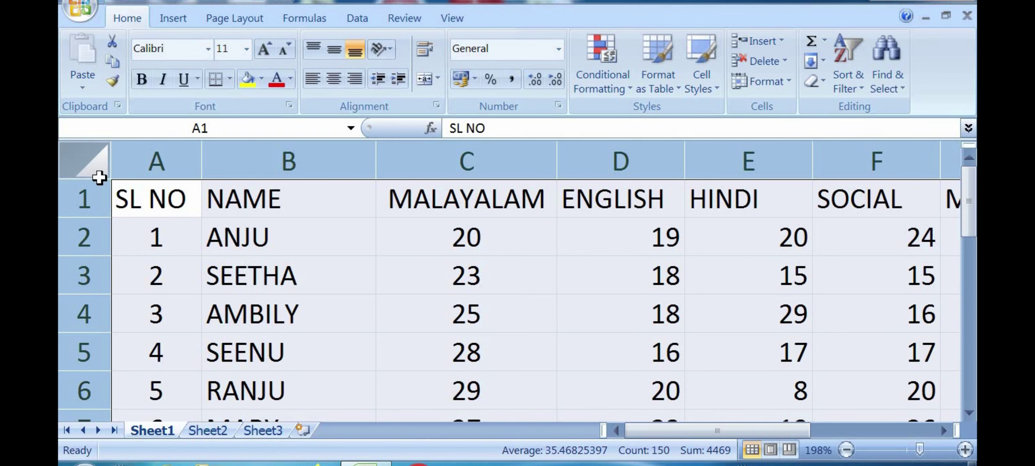
click(303, 276)
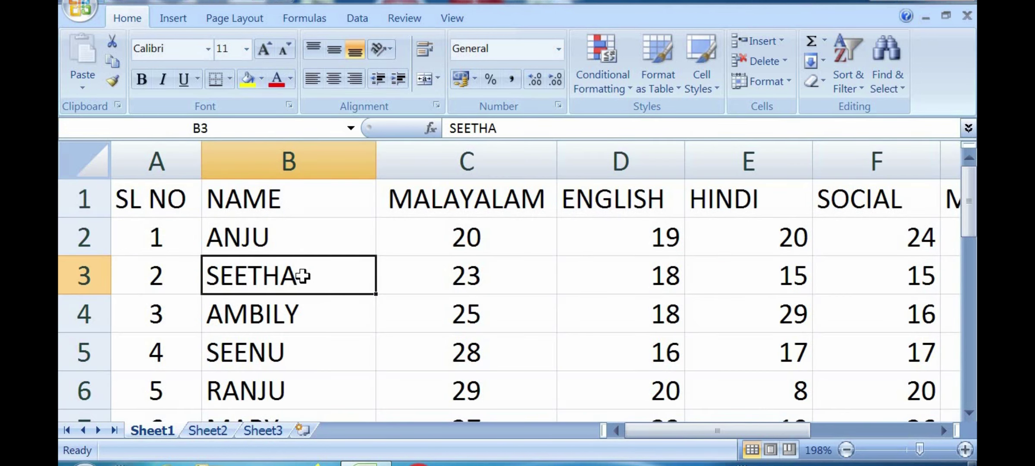
click(93, 167)
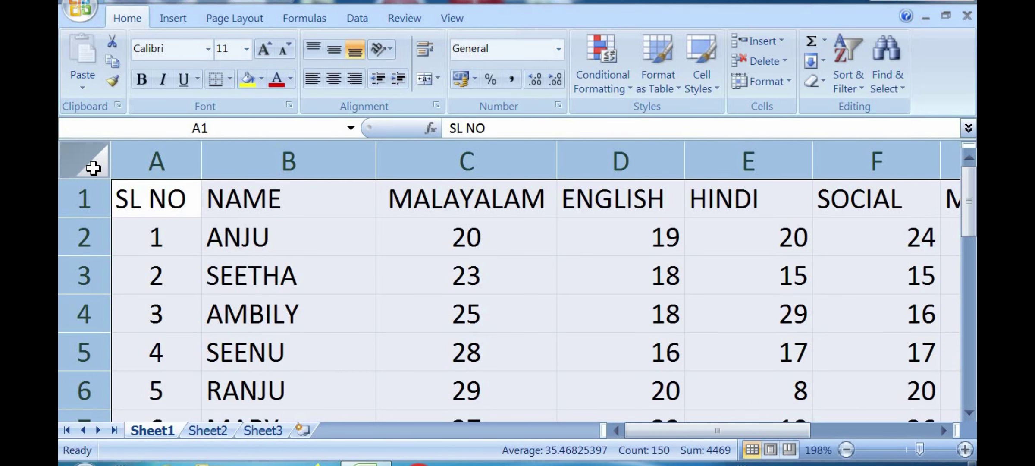
Step: Turn filters on with Ctrl+Shift+L, inspect the NAME and MALAYALAM lists, then turn them off again
key(ctrl+shift+l)
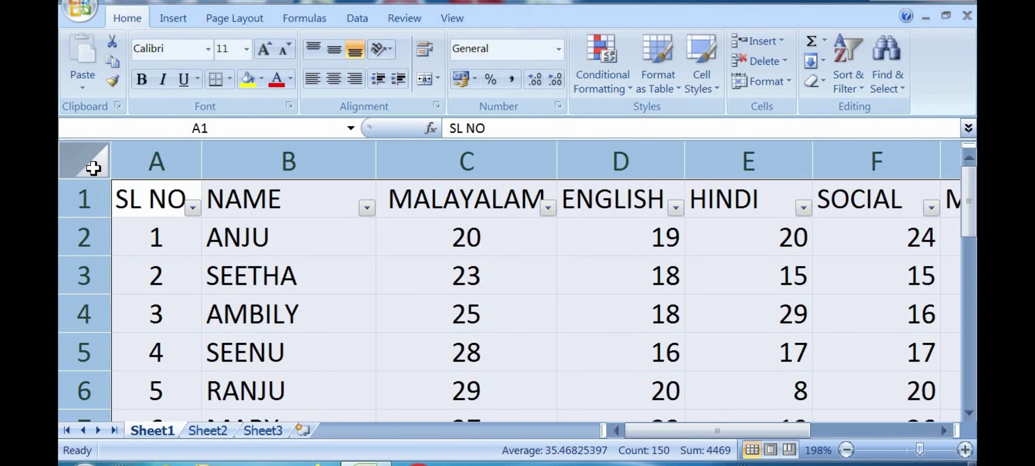
click(365, 208)
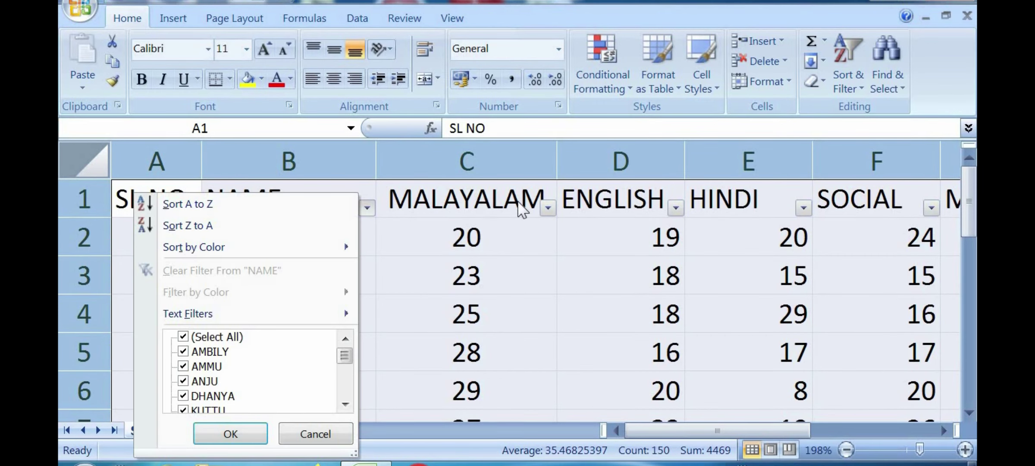
click(551, 205)
click(547, 208)
click(412, 434)
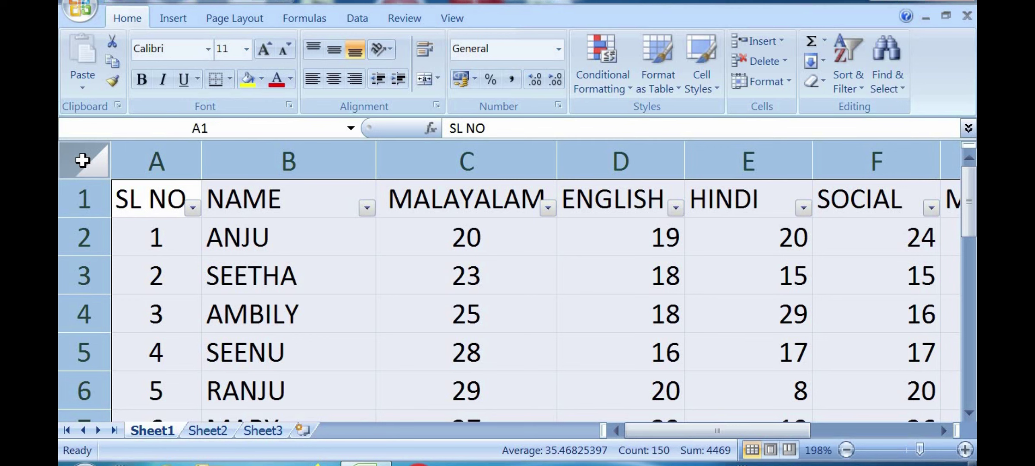
key(ctrl+shift+l)
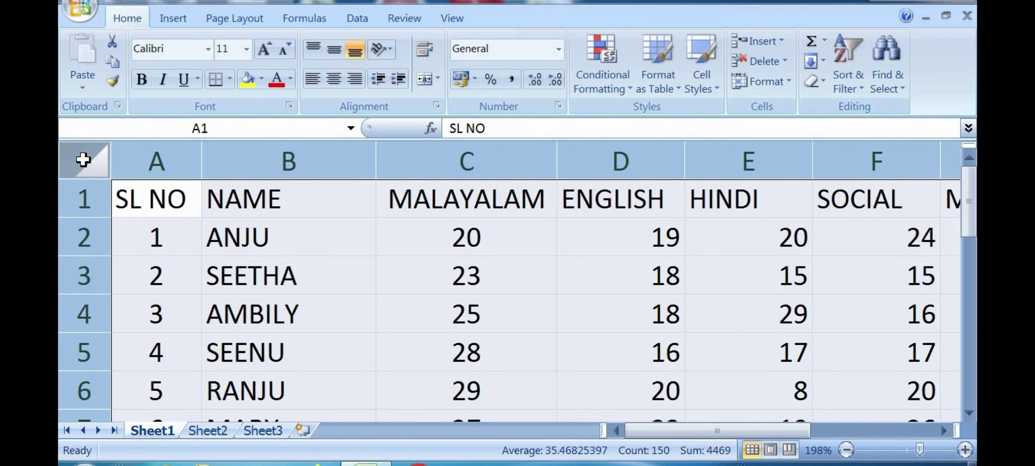
click(307, 233)
click(337, 328)
click(416, 291)
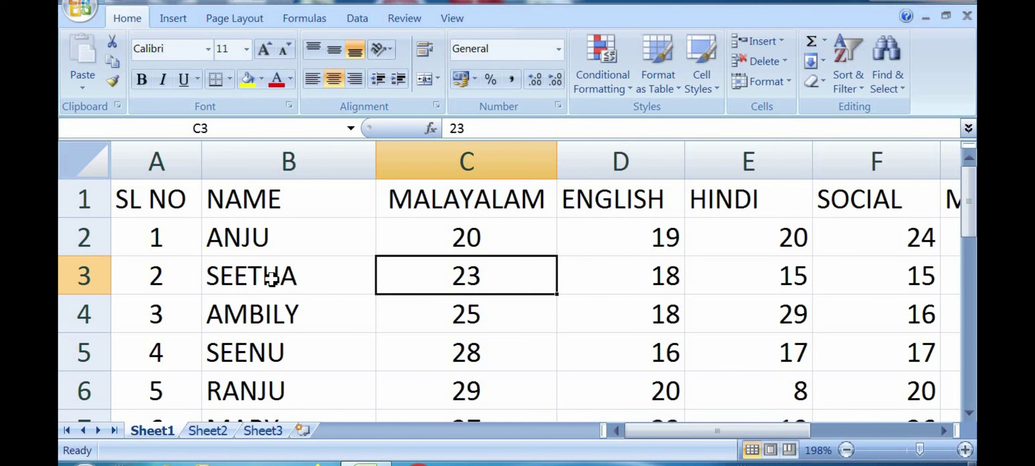
click(314, 262)
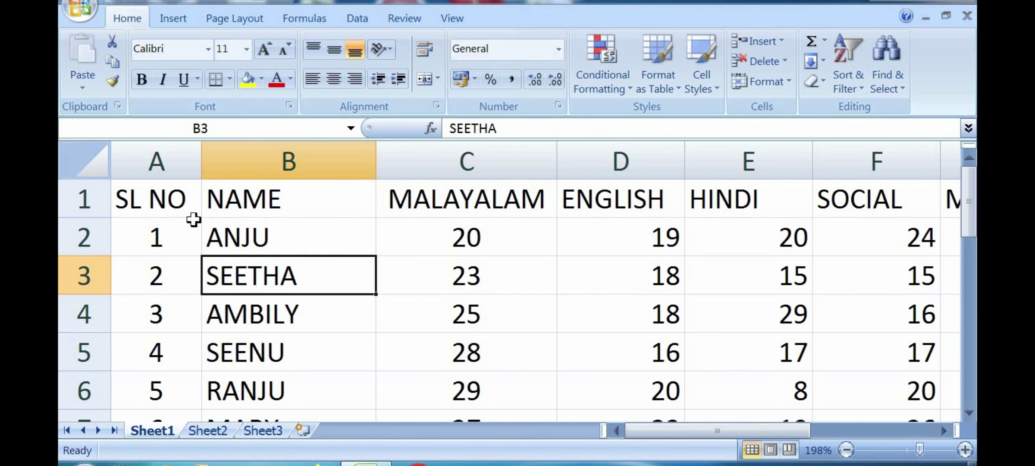
drag(164, 200, 713, 353)
drag(819, 433, 669, 437)
drag(969, 301, 969, 200)
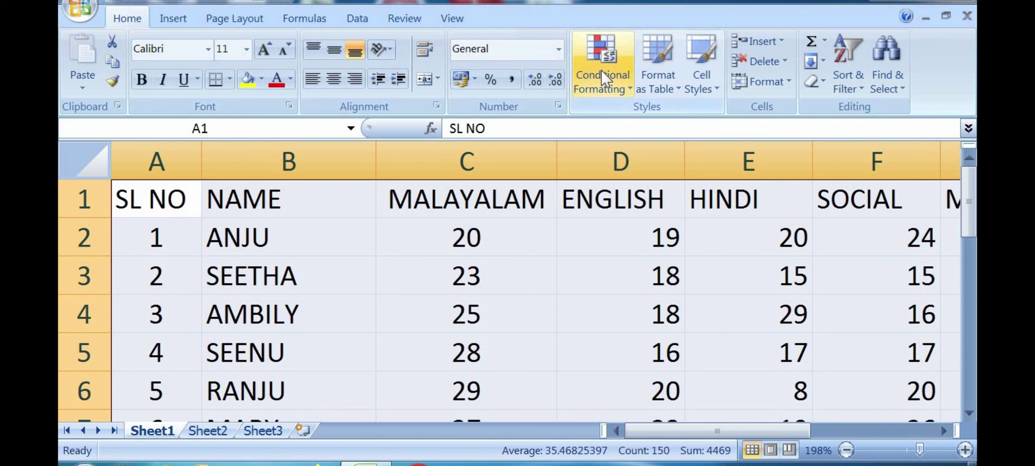
click(619, 92)
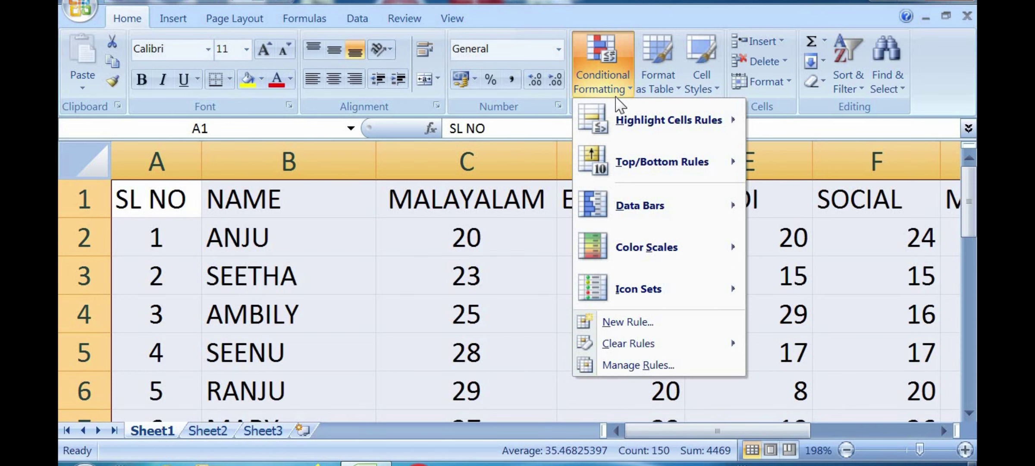
mouse_move(633, 128)
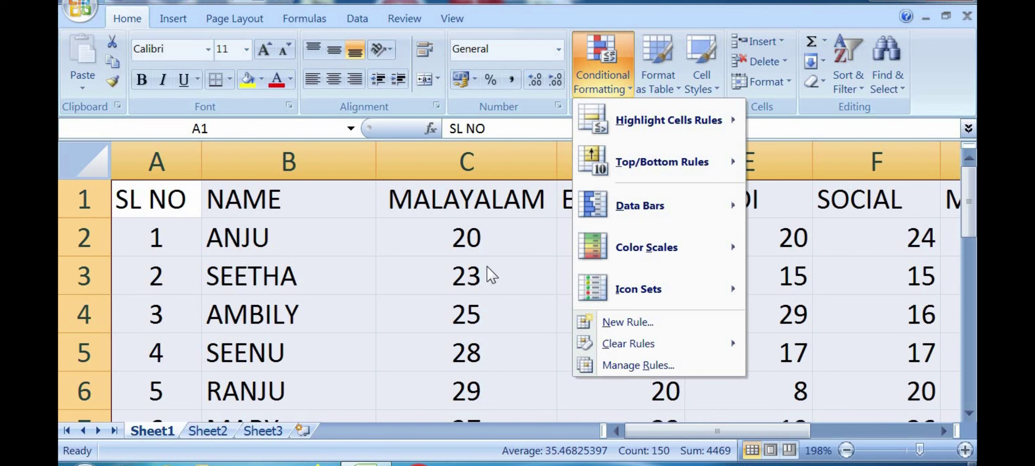
click(487, 272)
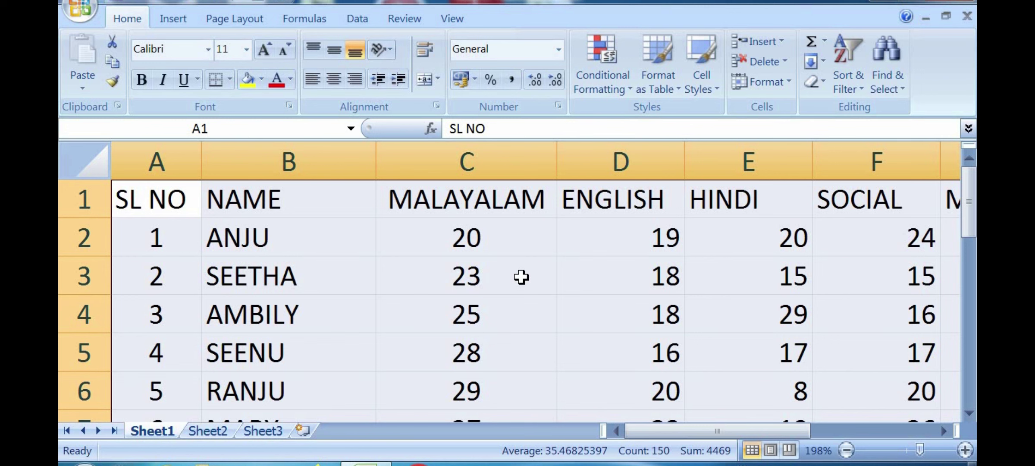
click(521, 277)
click(102, 166)
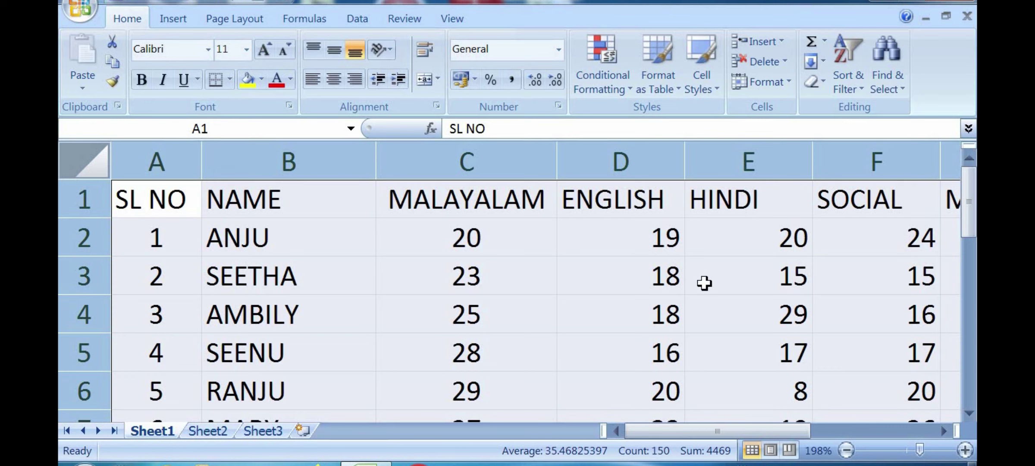
Step: Add a Highlight Cells 'Greater Than' rule of 29 with Light Red Fill and Dark Red Text
click(618, 80)
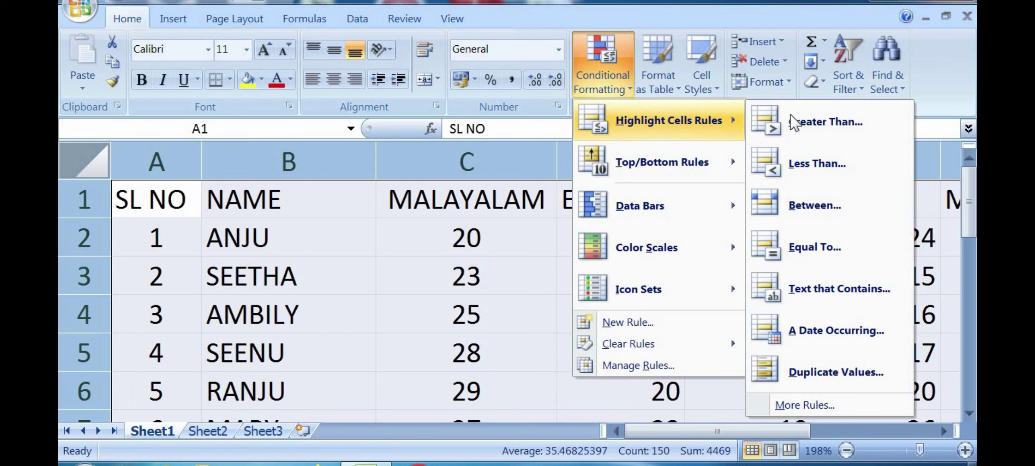
click(823, 120)
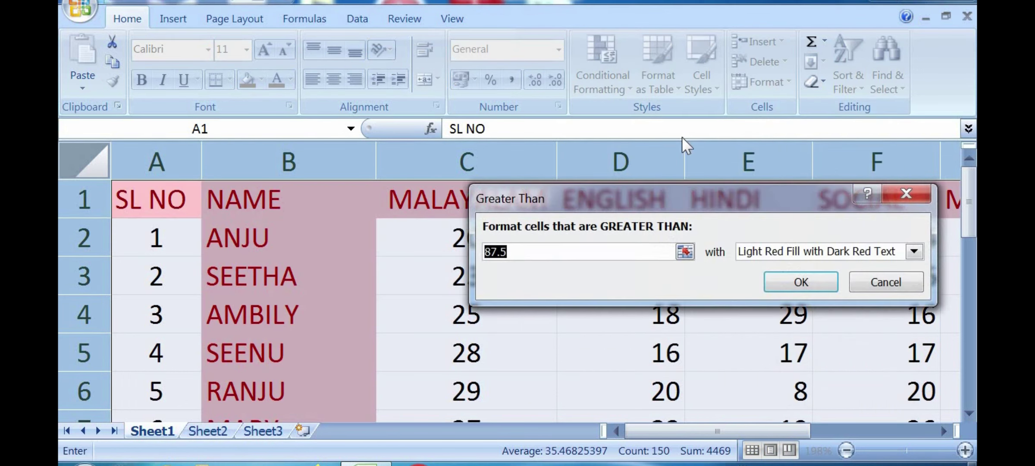
drag(641, 208, 593, 259)
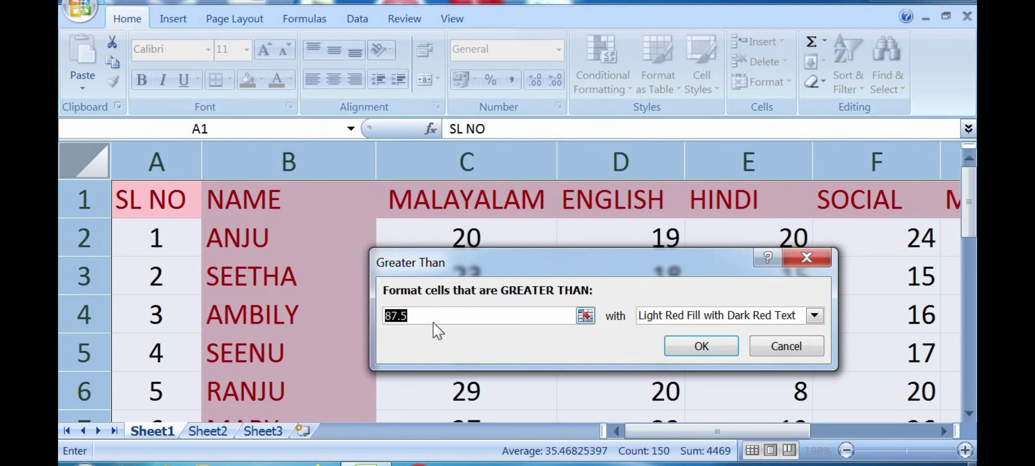
drag(499, 262, 295, 311)
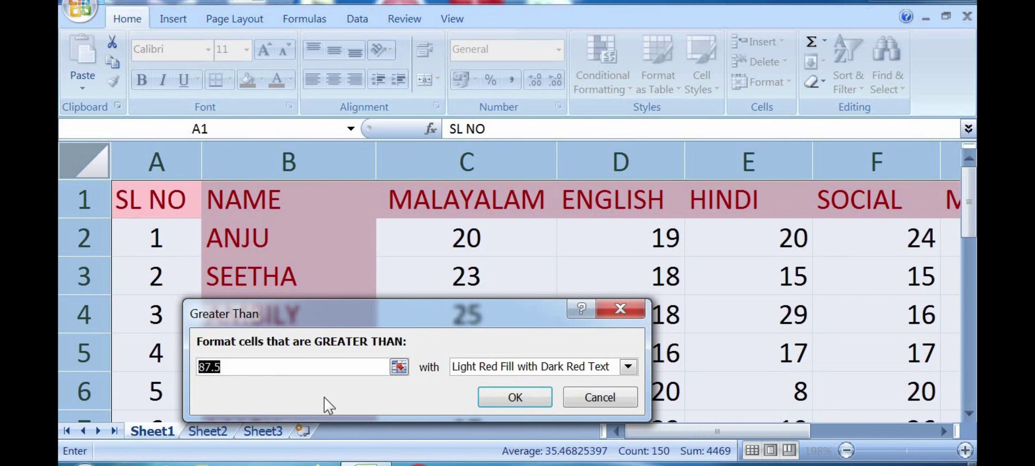
text(29)
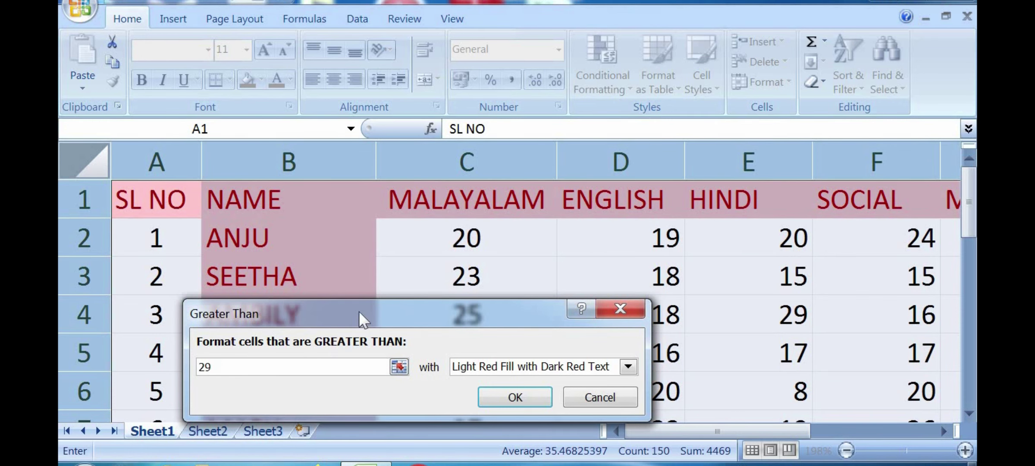
drag(359, 310, 329, 282)
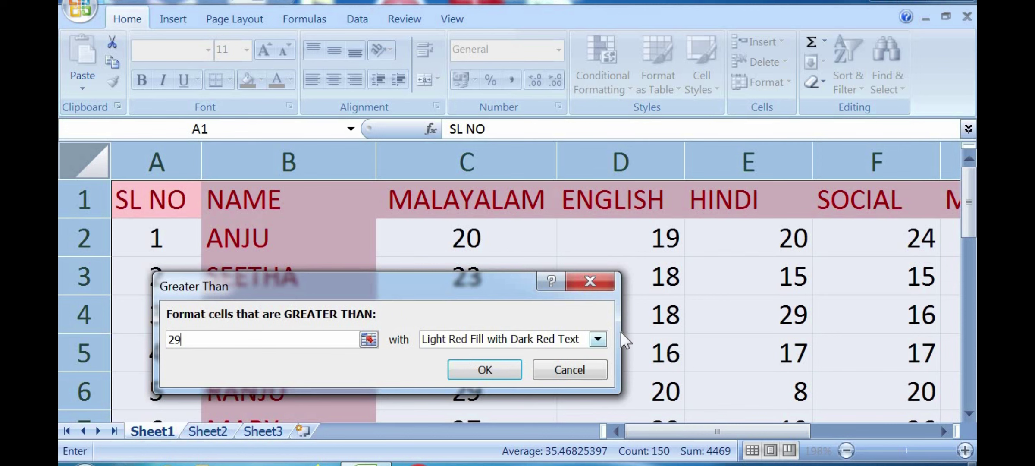
click(485, 374)
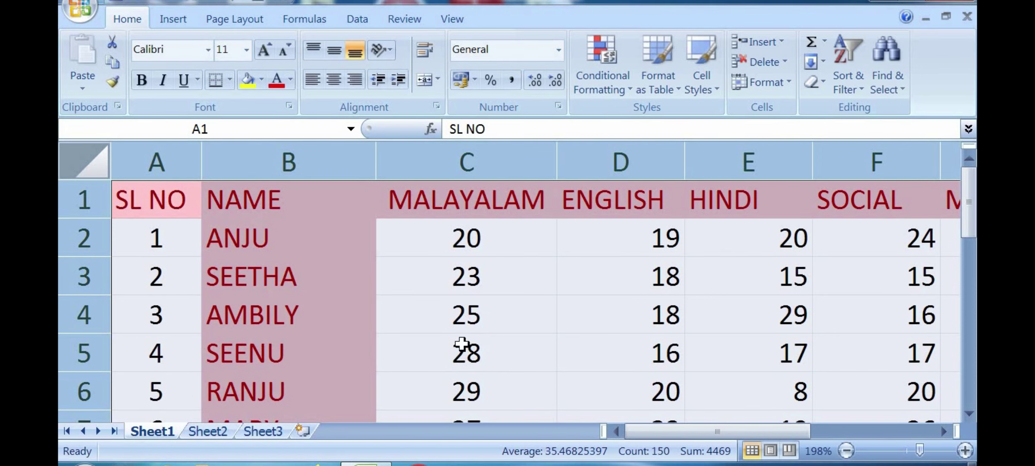
Step: Scroll across to check the TOTAL column and zoom the view out slightly
drag(682, 431, 827, 425)
drag(972, 227, 968, 258)
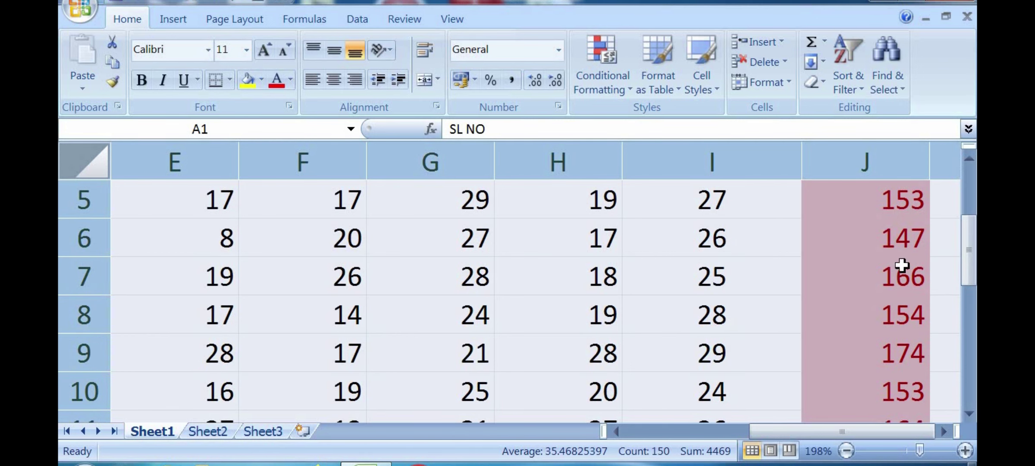
mouse_move(814, 431)
mouse_down()
mouse_move(688, 433)
mouse_move(819, 430)
mouse_up()
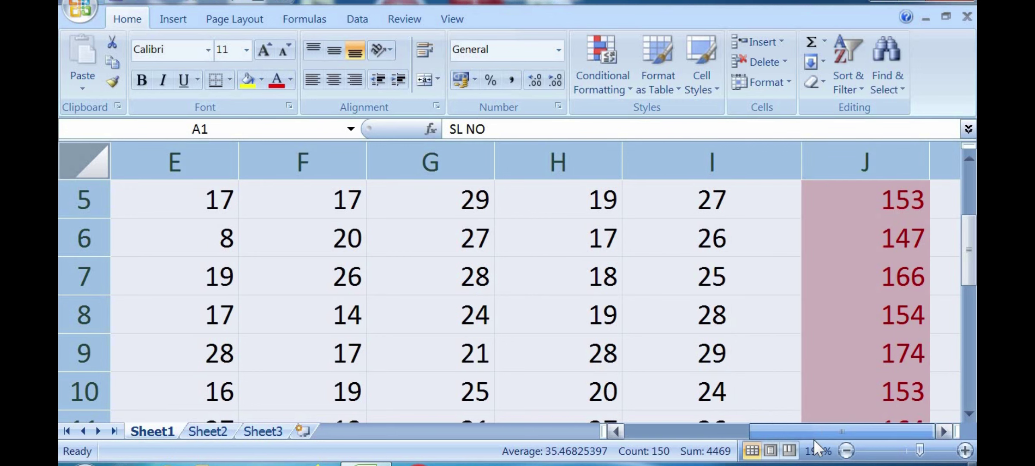
drag(976, 259, 975, 185)
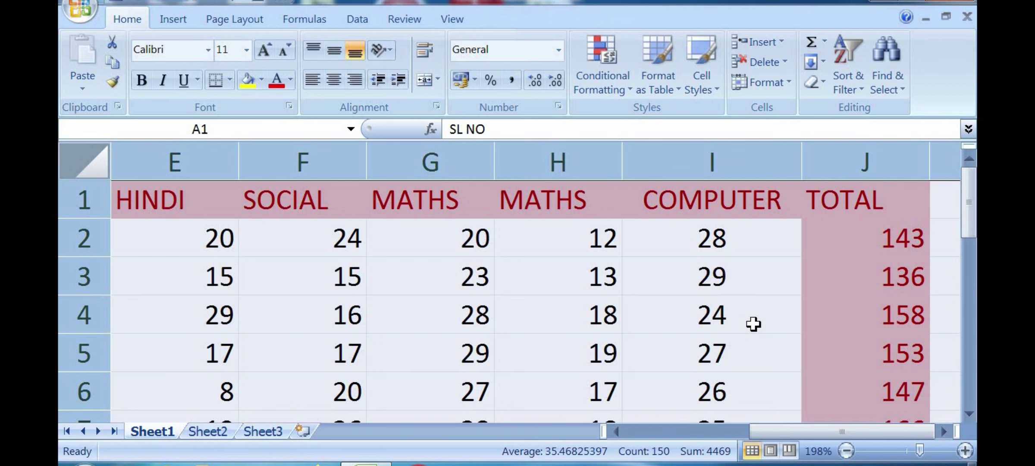
scroll(753, 323, left, 4)
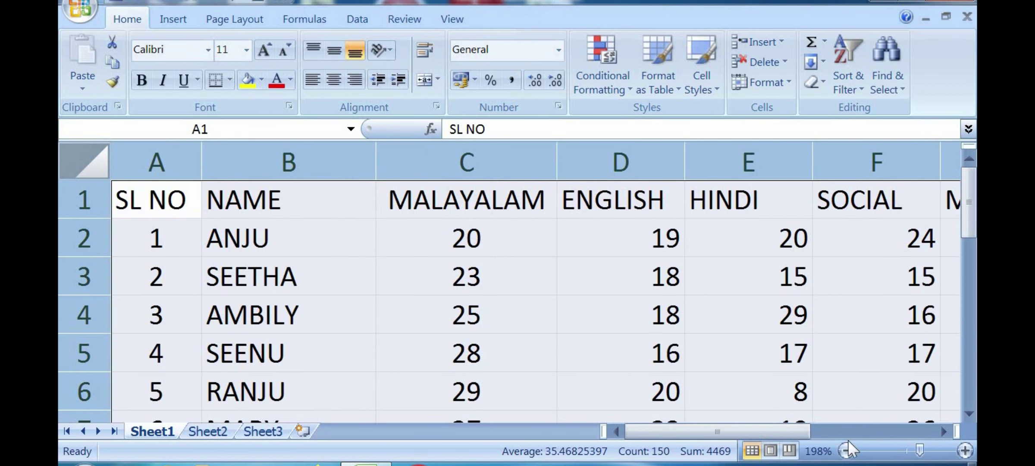
drag(920, 451, 910, 452)
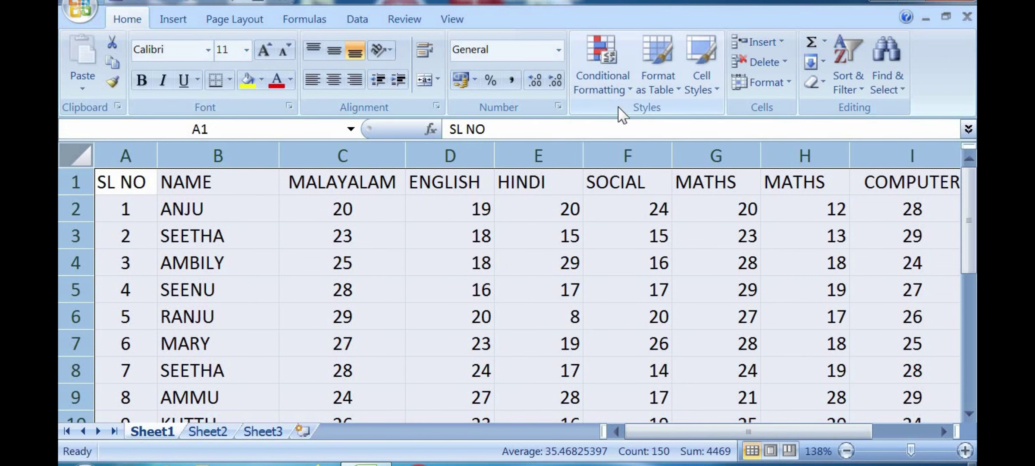
Step: Add a Highlight Cells 'Greater Than' rule of 14 with Light Red Fill and Dark Red Text
click(598, 79)
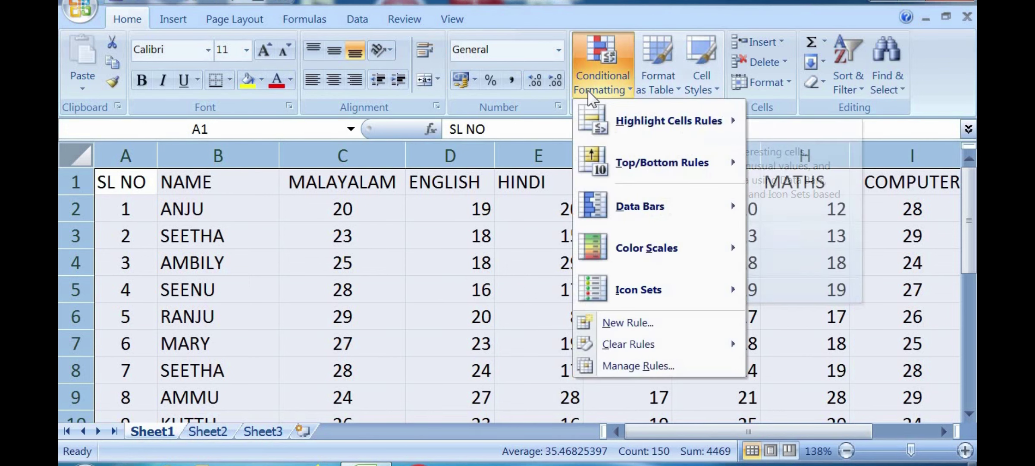
mouse_move(670, 121)
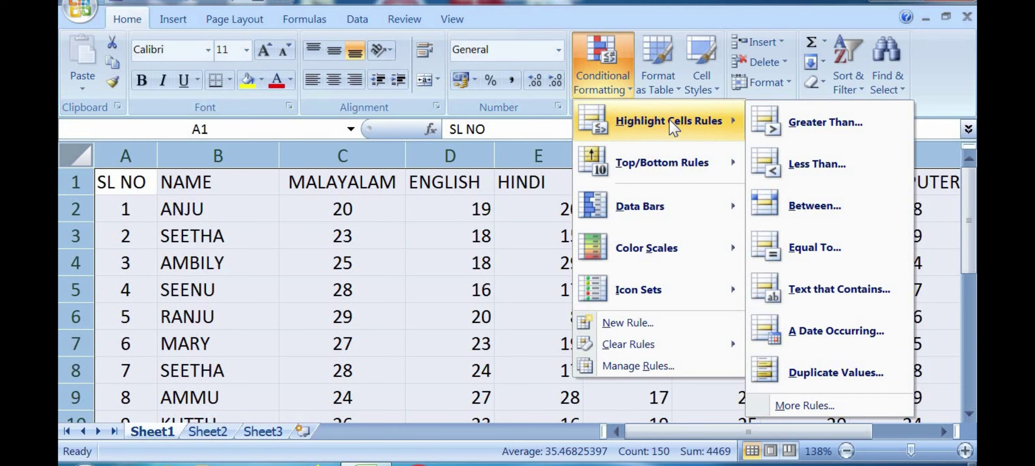
click(832, 121)
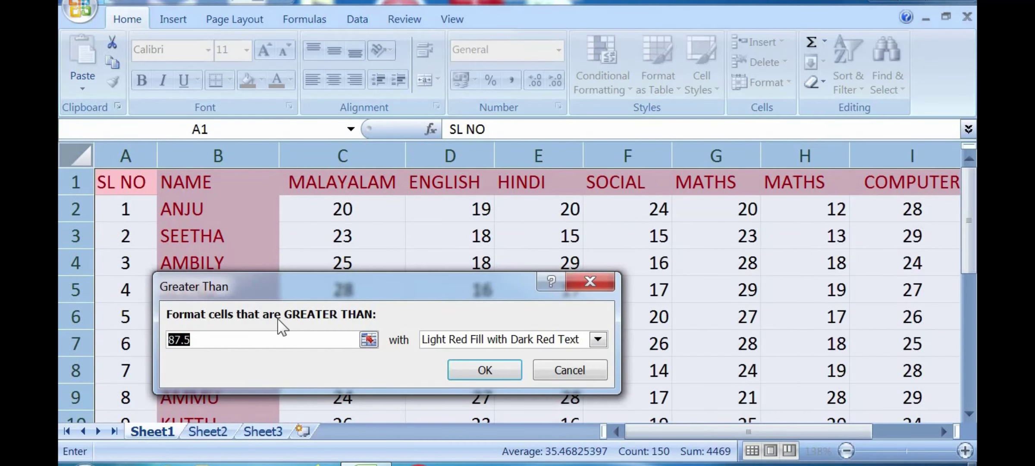
drag(225, 286, 377, 321)
drag(338, 266, 229, 250)
drag(300, 255, 325, 254)
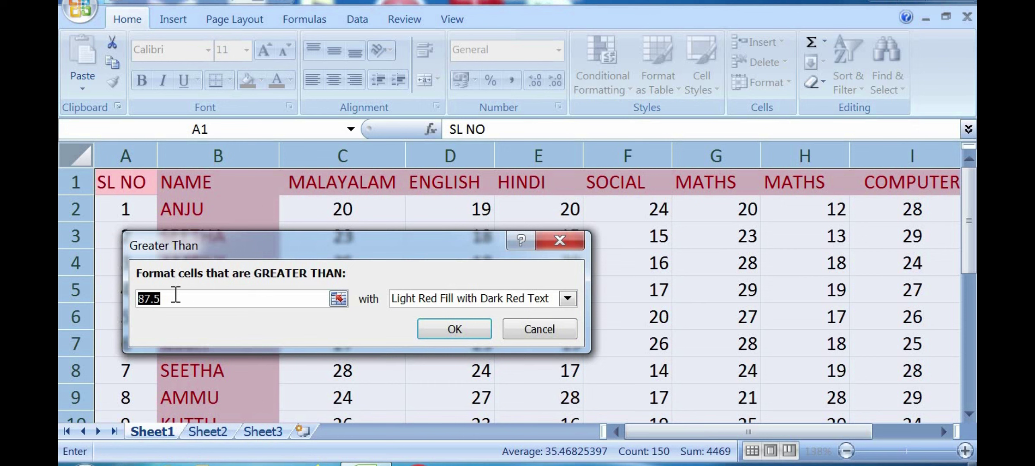
text(14)
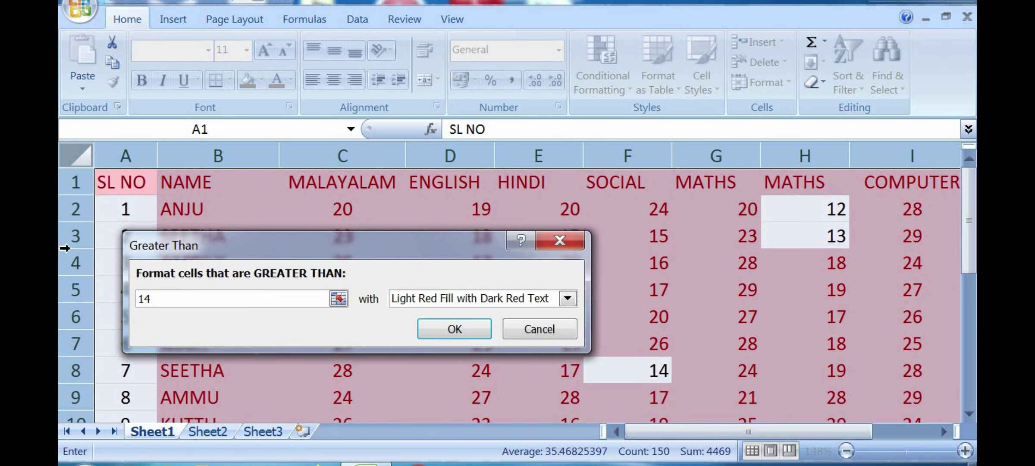
drag(356, 242, 290, 234)
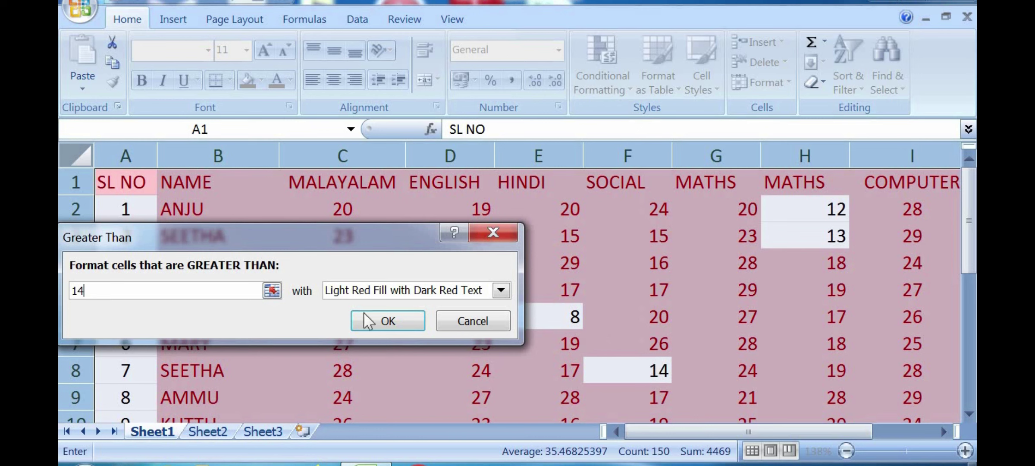
click(376, 320)
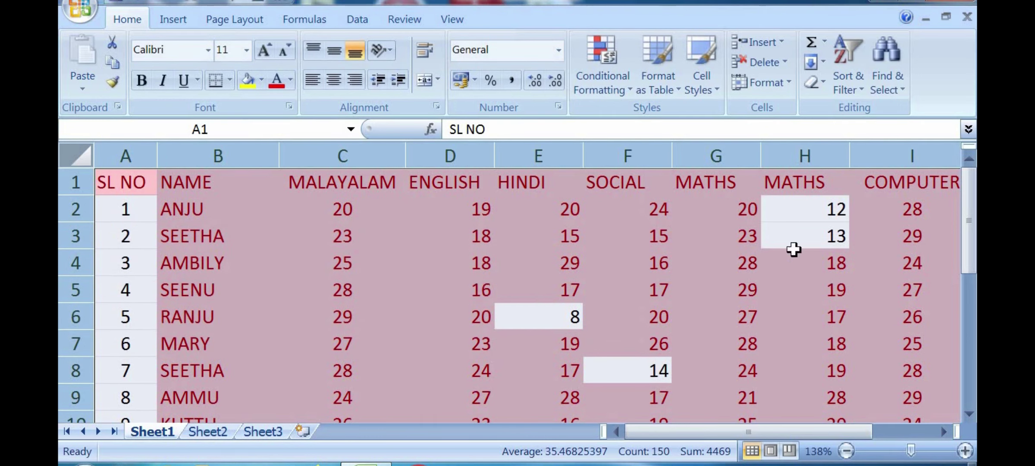
Step: Scroll back to column A and row 1 so the SL NO, NAME and subject headings show
drag(911, 451, 915, 452)
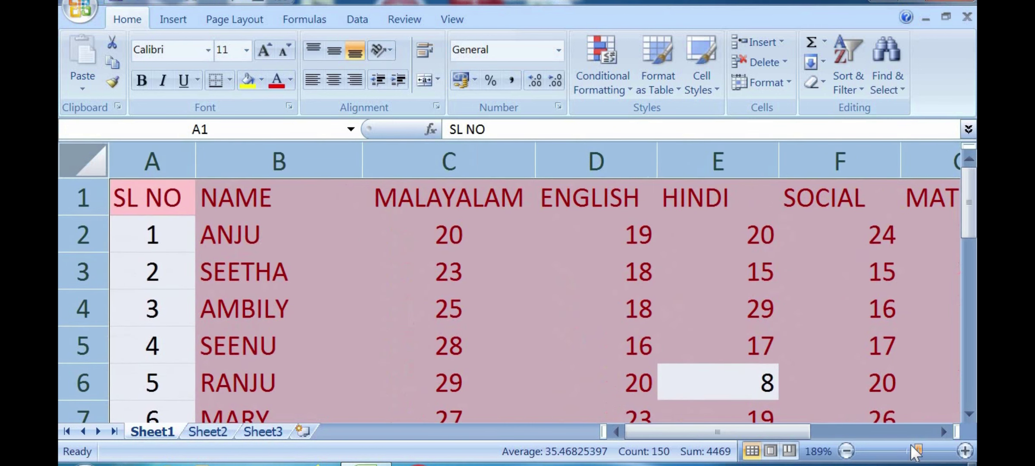
drag(653, 432, 738, 426)
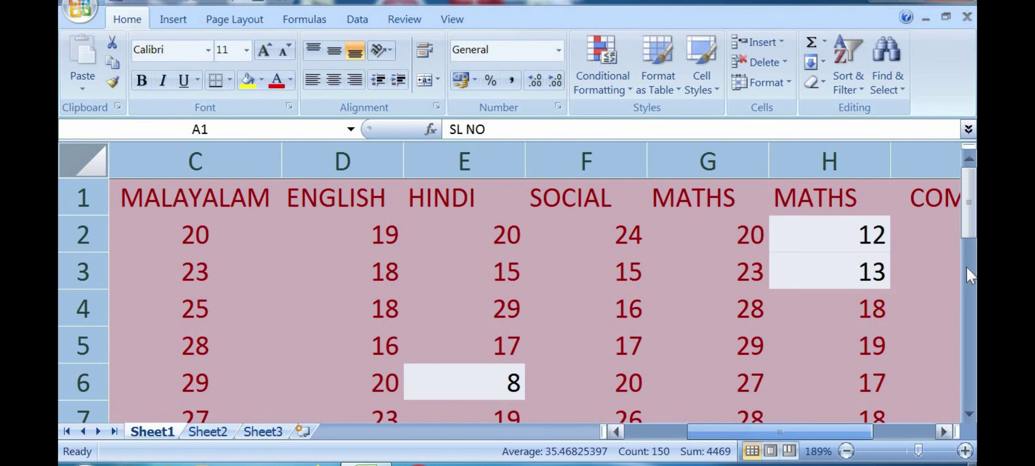
drag(970, 225, 970, 235)
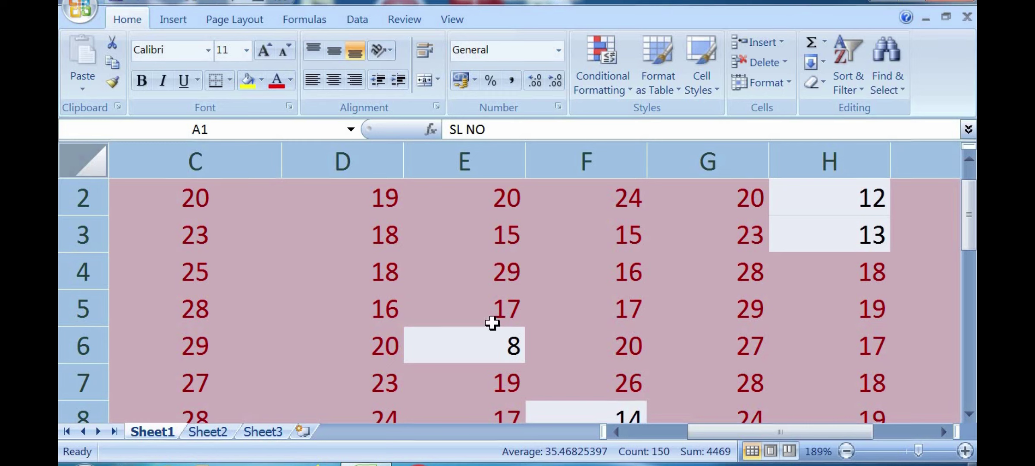
drag(743, 431, 734, 432)
drag(723, 430, 657, 450)
scroll(607, 404, up, 1)
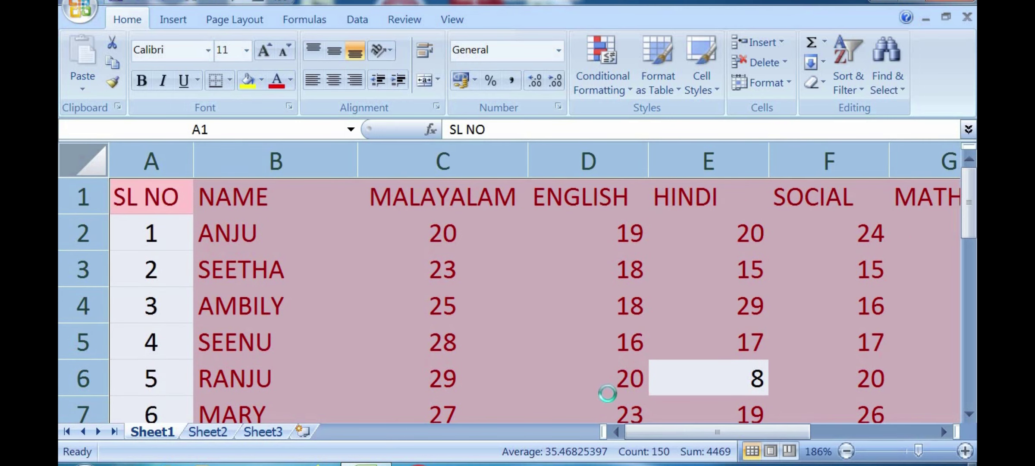
scroll(605, 397, down, 1)
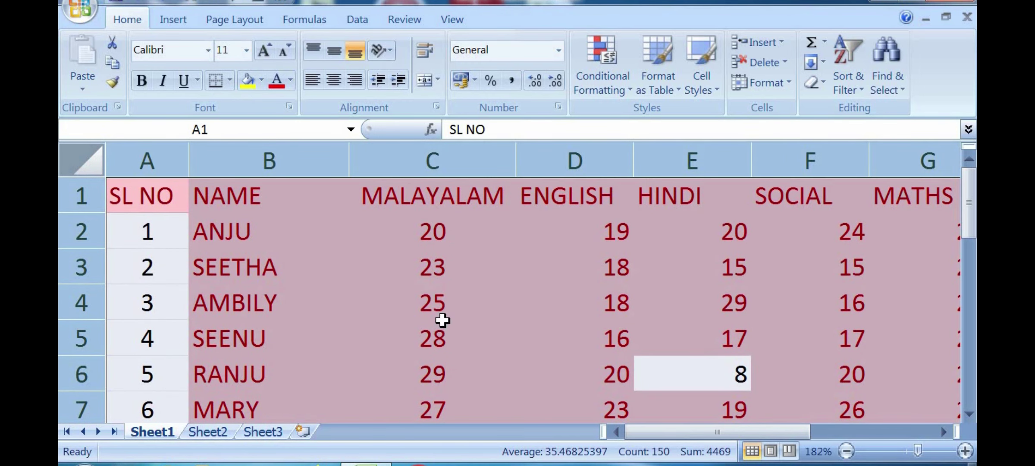
scroll(443, 320, down, 4)
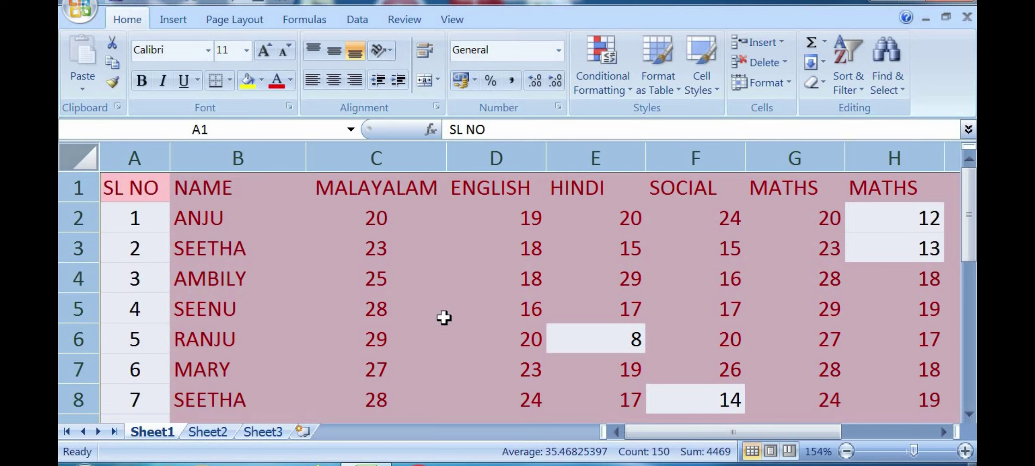
scroll(444, 318, down, 1)
Step: Undo the red greater-than-14 highlighting and zoom in on the marks table
key(ctrl+z)
scroll(444, 318, up, 1)
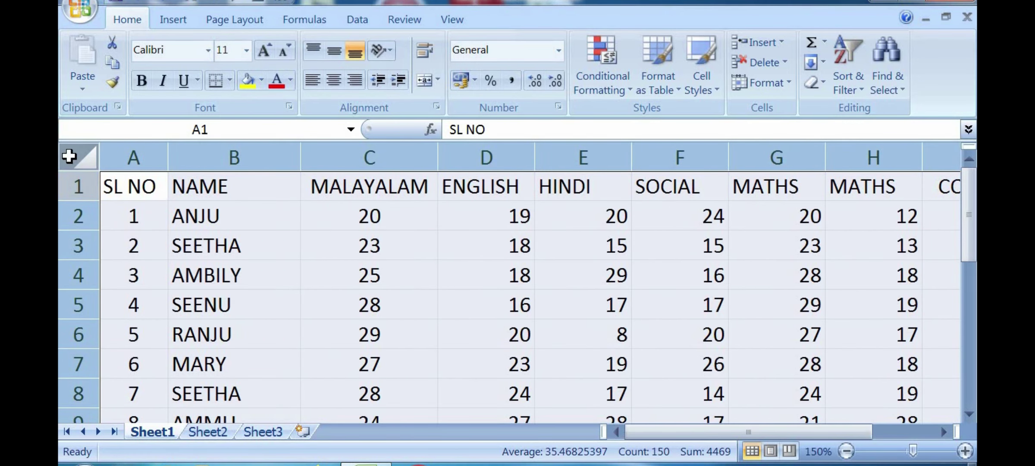
click(920, 451)
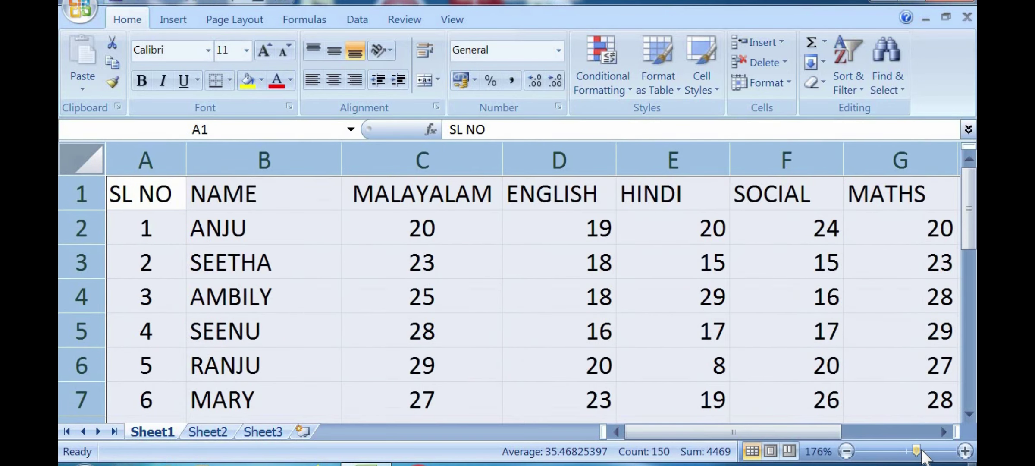
drag(920, 451, 922, 451)
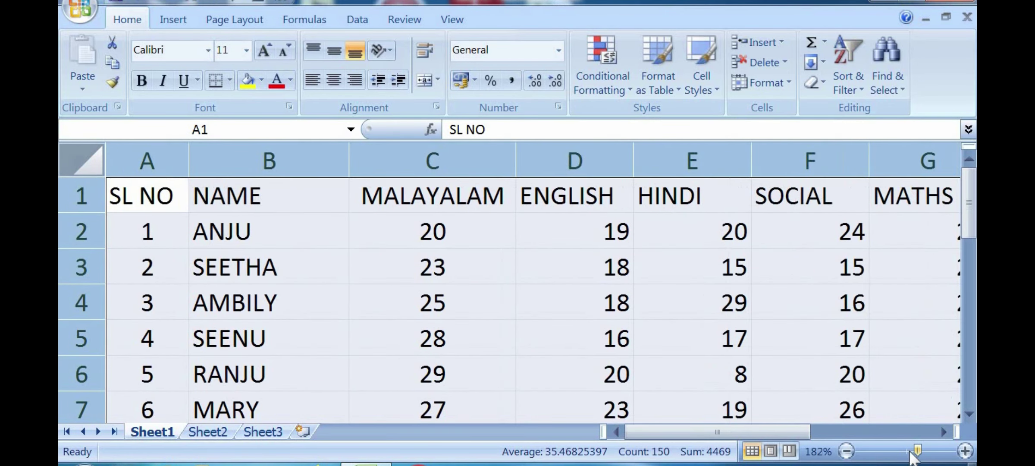
Step: Add a Highlight Cells 'Less Than' rule of 19 with Green Fill and Dark Green Text
click(616, 90)
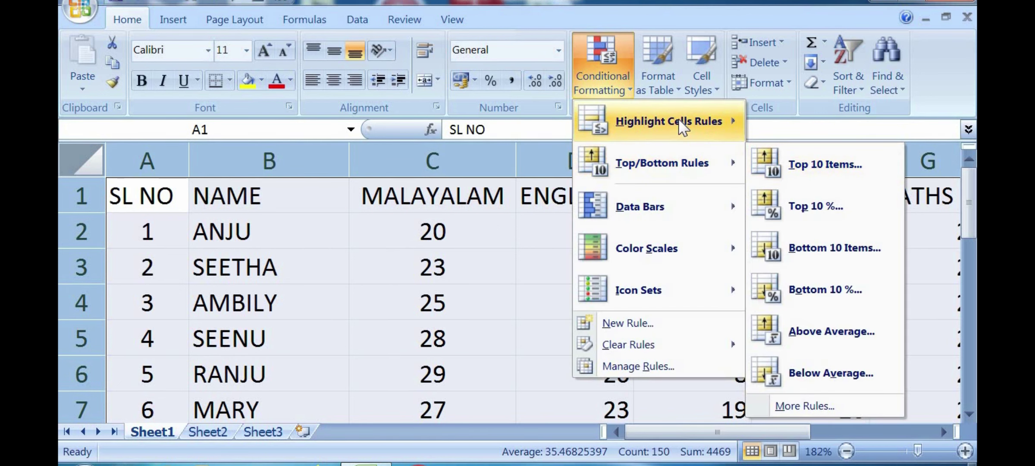
mouse_move(683, 126)
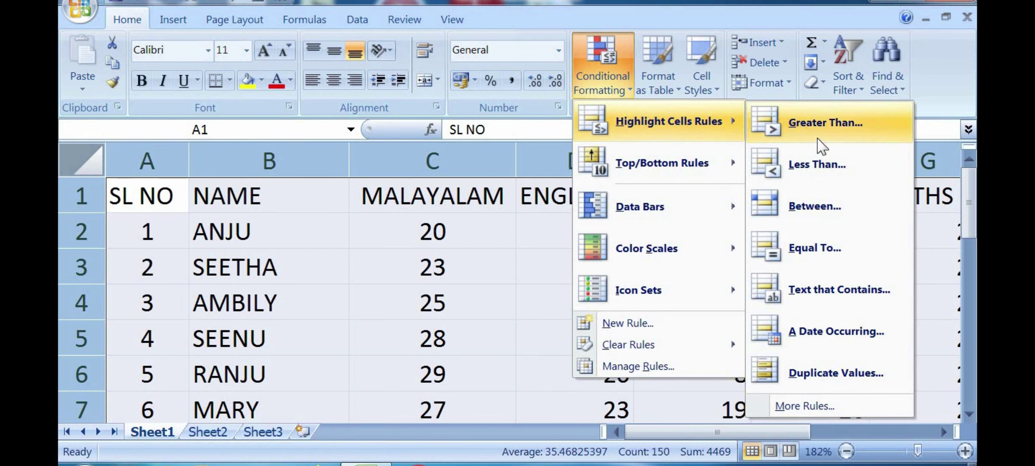
click(816, 165)
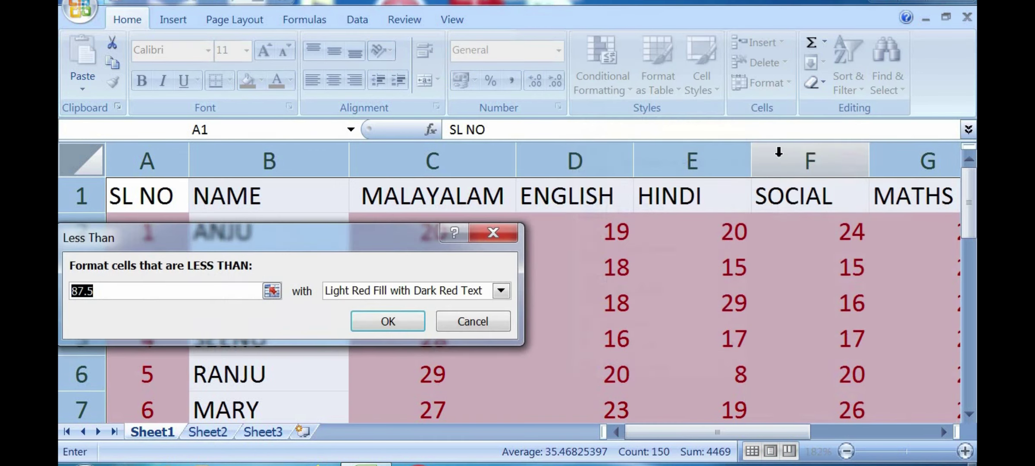
mouse_move(282, 239)
mouse_down()
mouse_move(593, 236)
mouse_move(686, 259)
mouse_move(332, 291)
mouse_move(299, 234)
mouse_up()
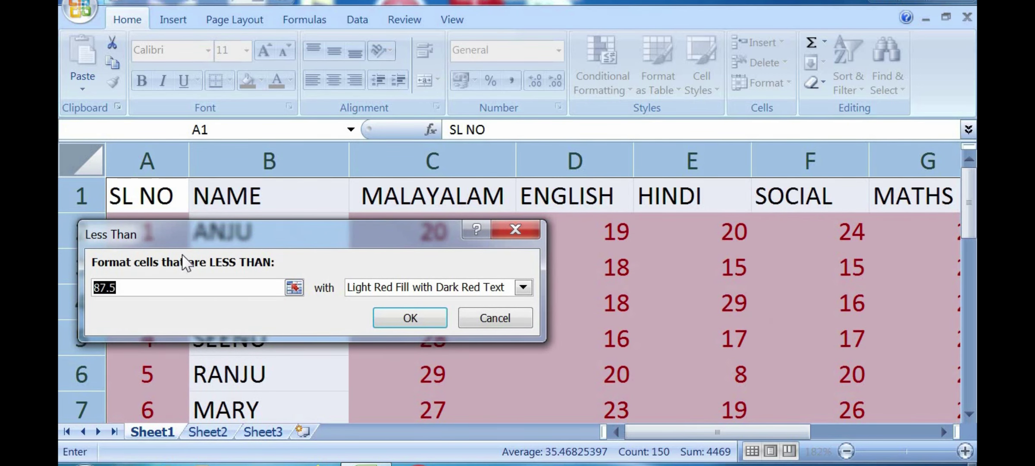
text(19)
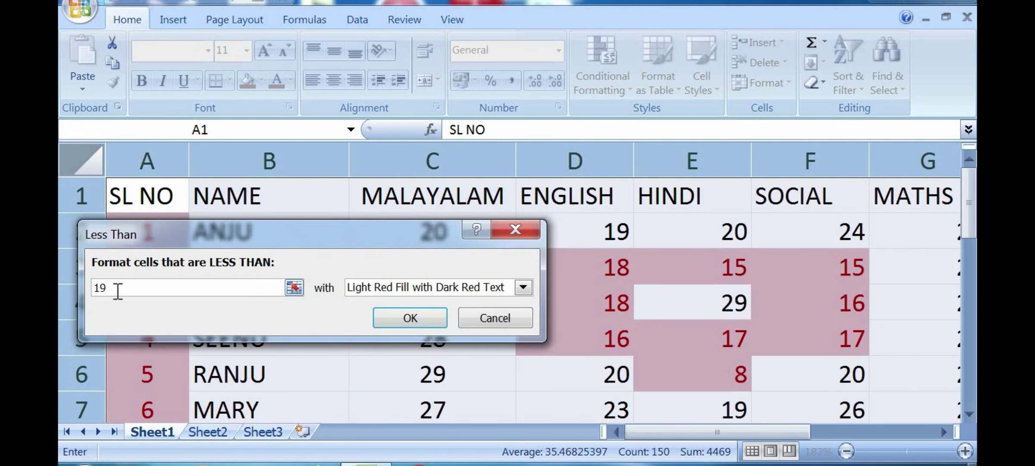
click(481, 283)
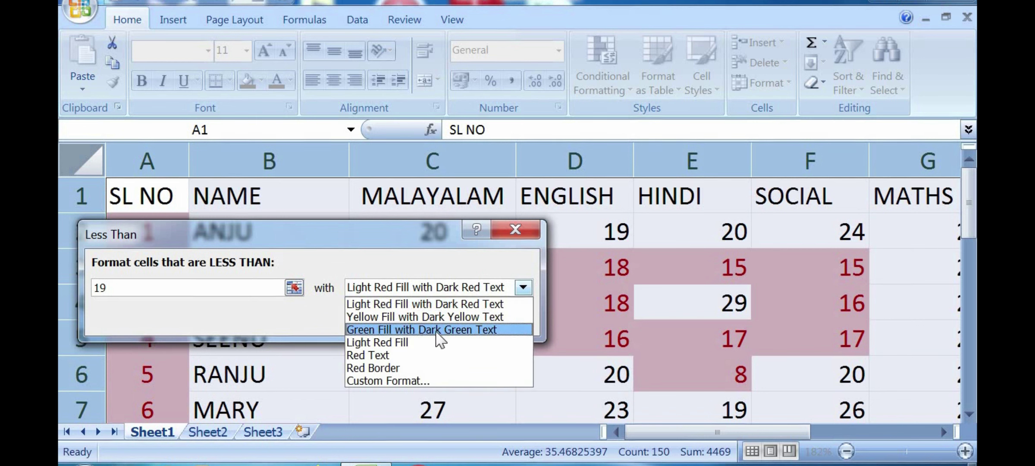
click(436, 330)
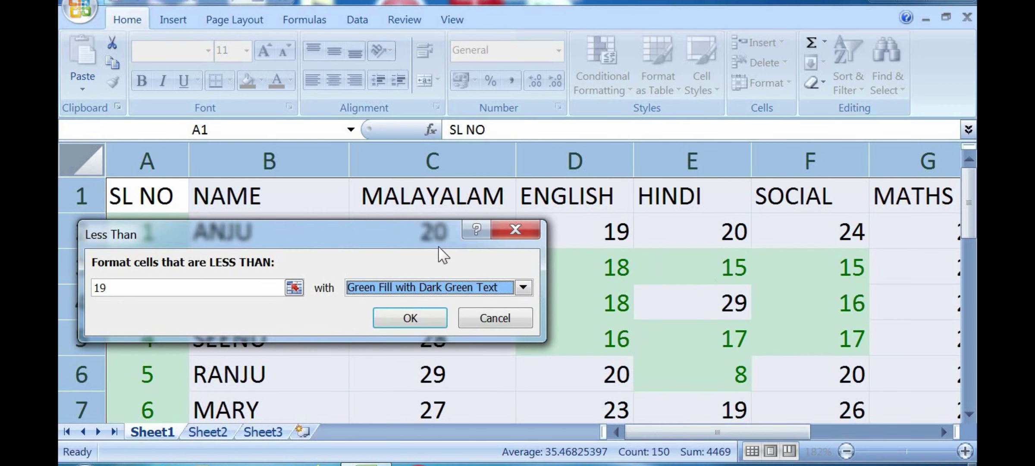
click(403, 318)
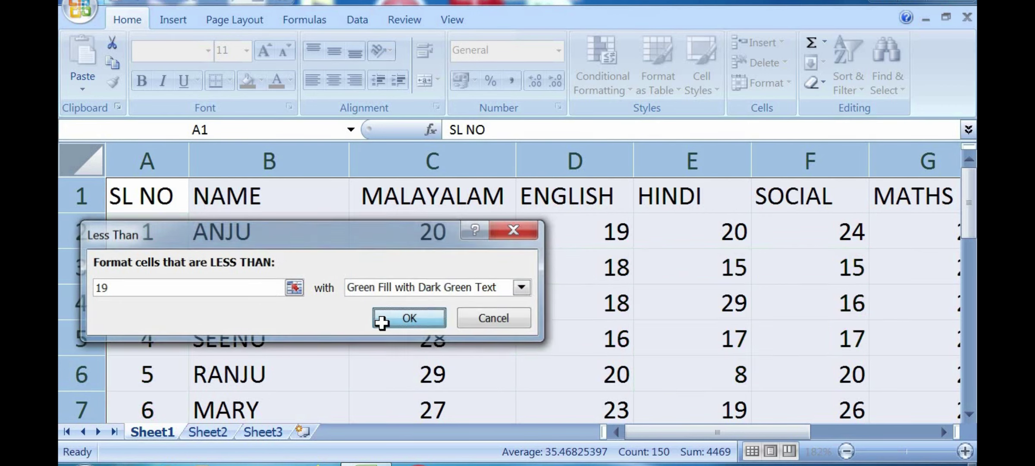
drag(673, 435, 741, 430)
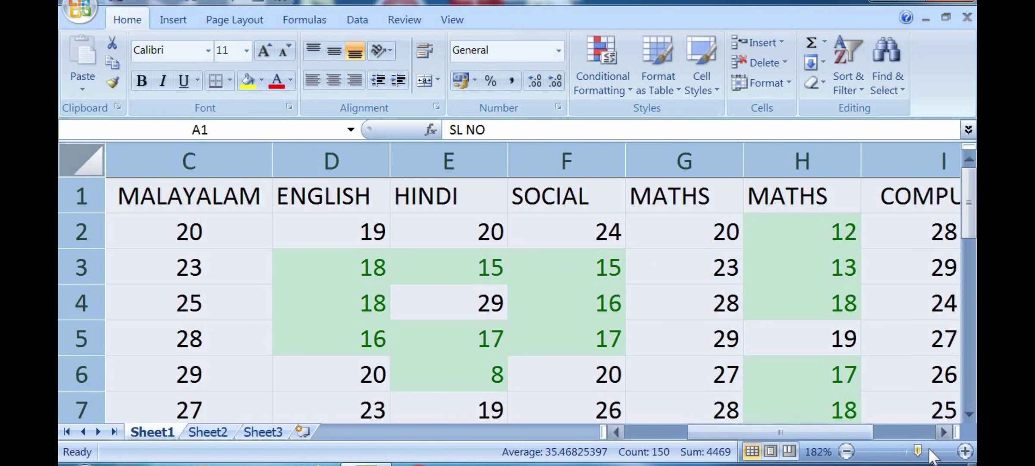
drag(918, 451, 931, 451)
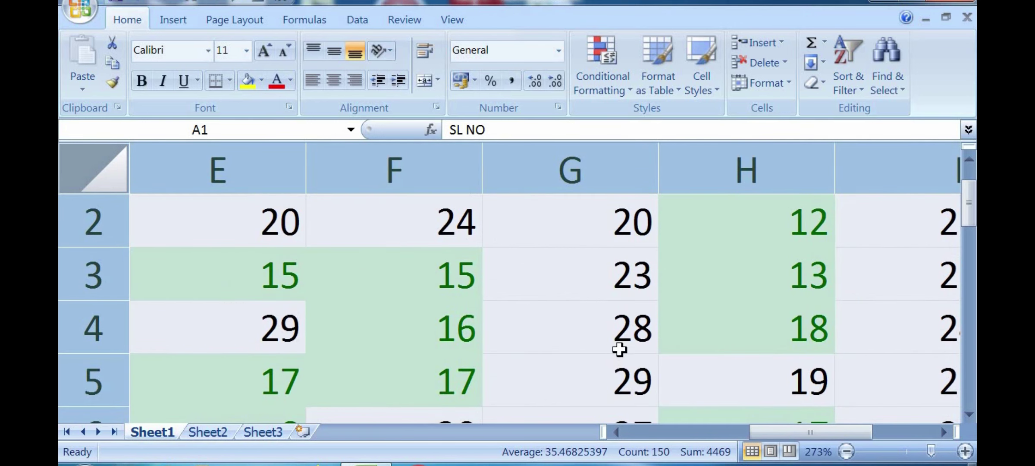
mouse_move(806, 431)
mouse_down()
mouse_move(907, 426)
mouse_move(801, 427)
mouse_move(811, 429)
mouse_up()
click(627, 87)
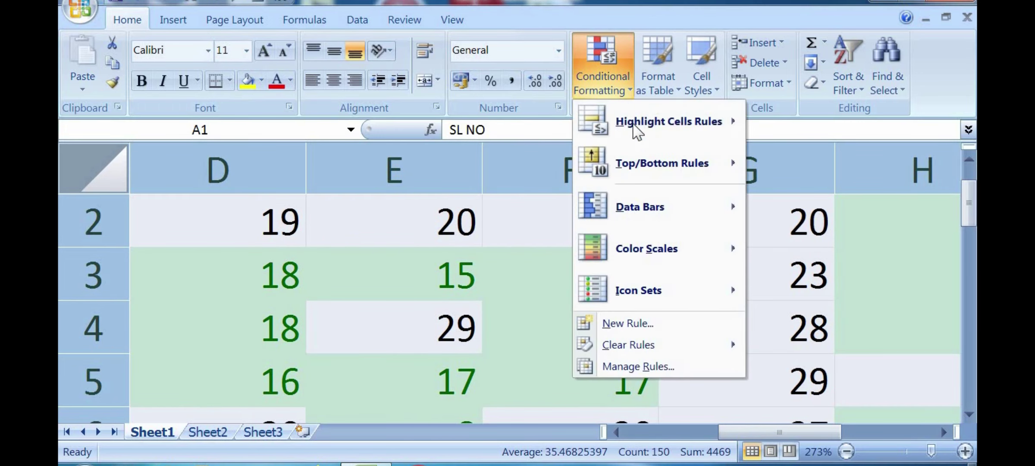
mouse_move(637, 172)
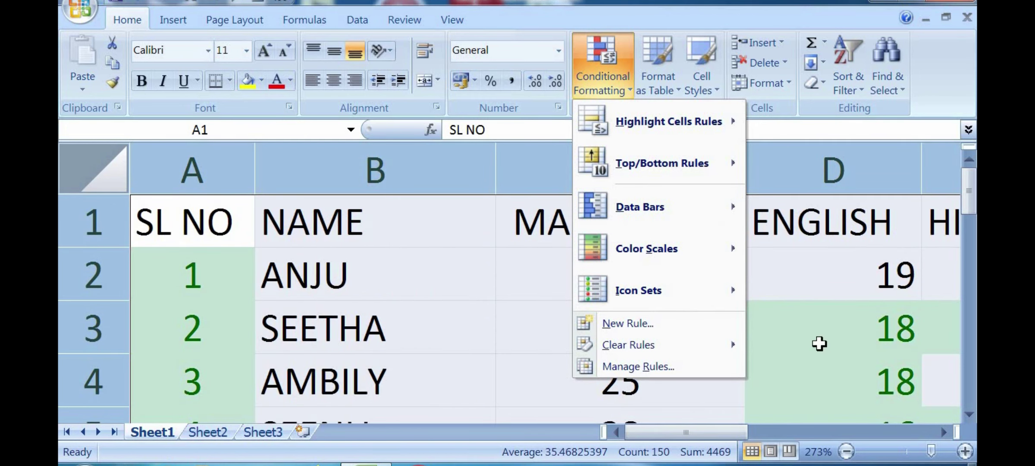
click(820, 343)
drag(918, 450, 909, 451)
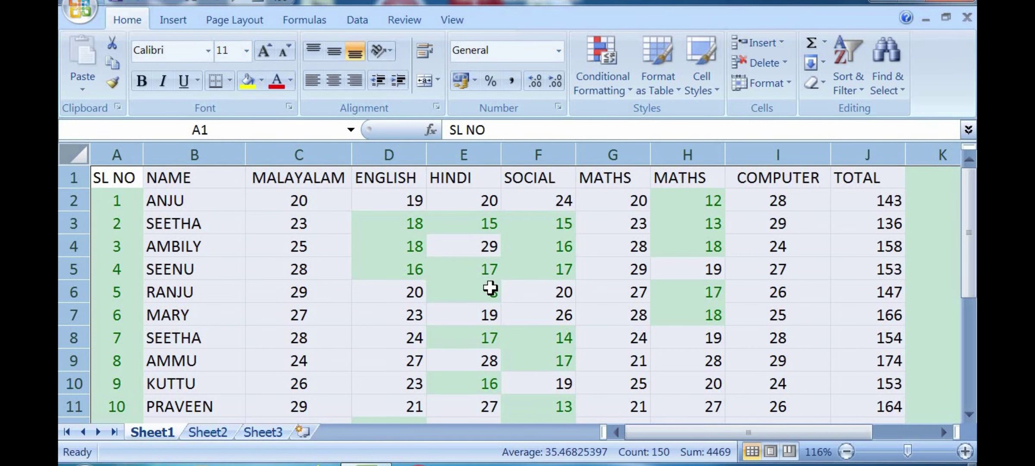
scroll(490, 288, up, 2)
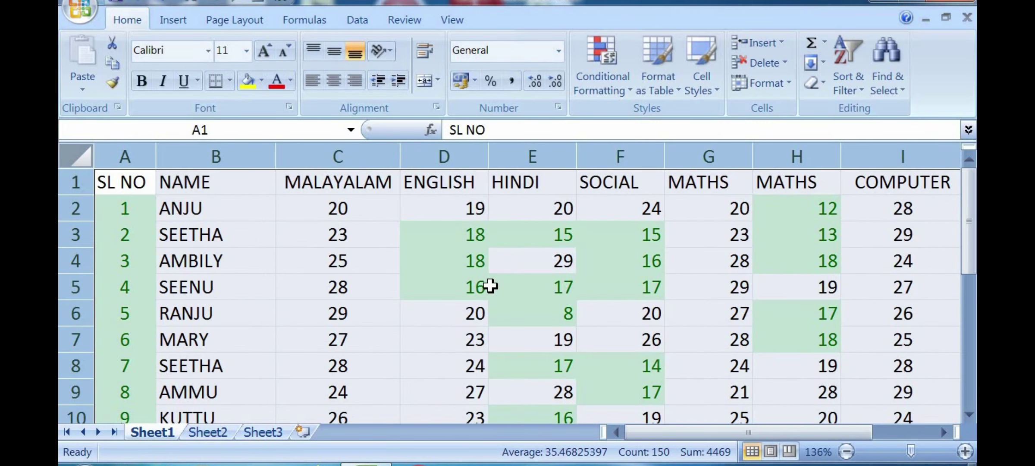
scroll(490, 285, down, 3)
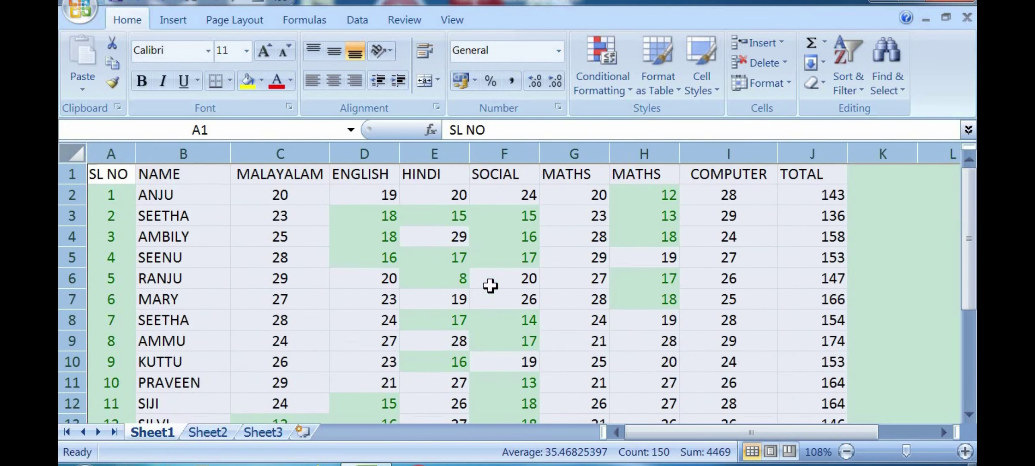
scroll(490, 285, up, 4)
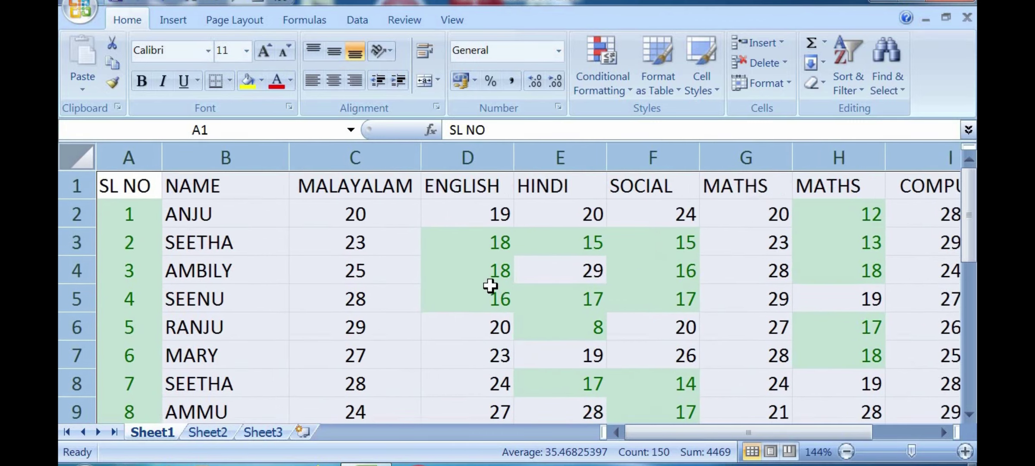
scroll(490, 286, up, 4)
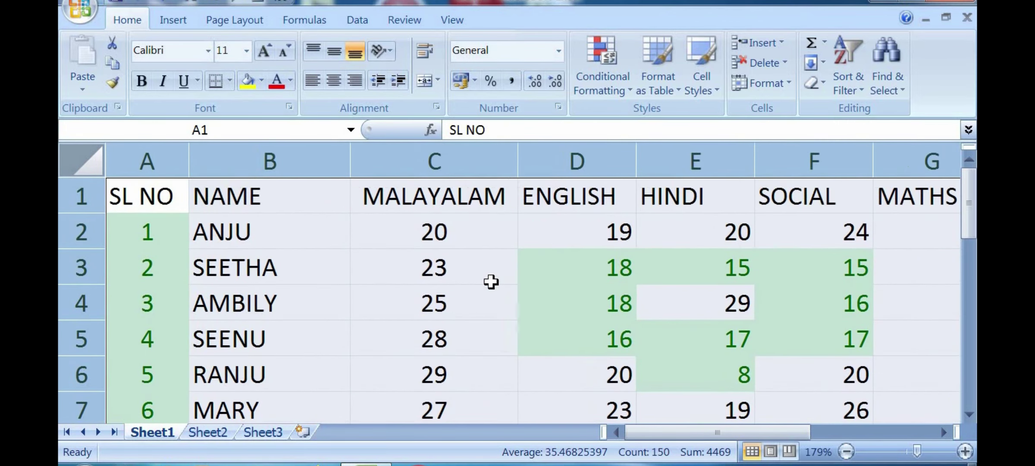
scroll(490, 281, up, 4)
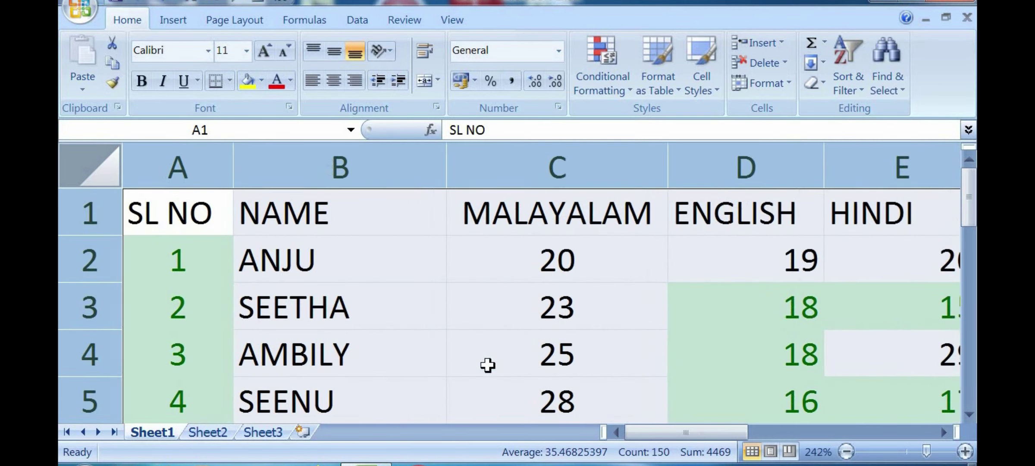
scroll(695, 431, up, 2)
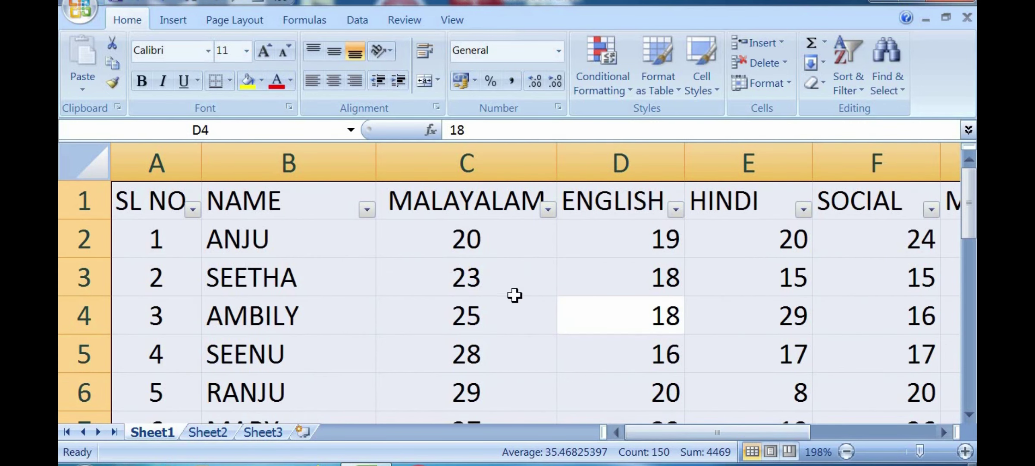
Step: Zoom out and drag-select C1:J15, covering the MALAYALAM through TOTAL columns
click(514, 295)
drag(919, 451, 908, 457)
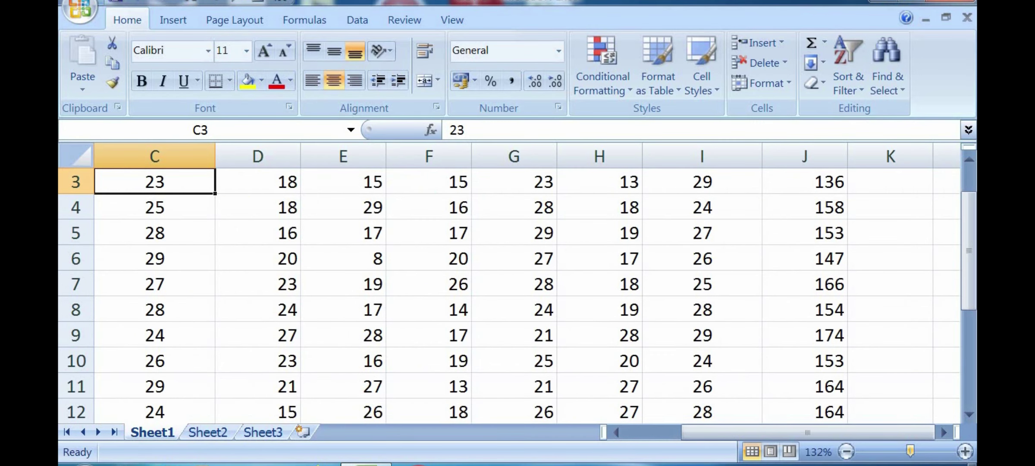
scroll(277, 264, up, 1)
click(77, 156)
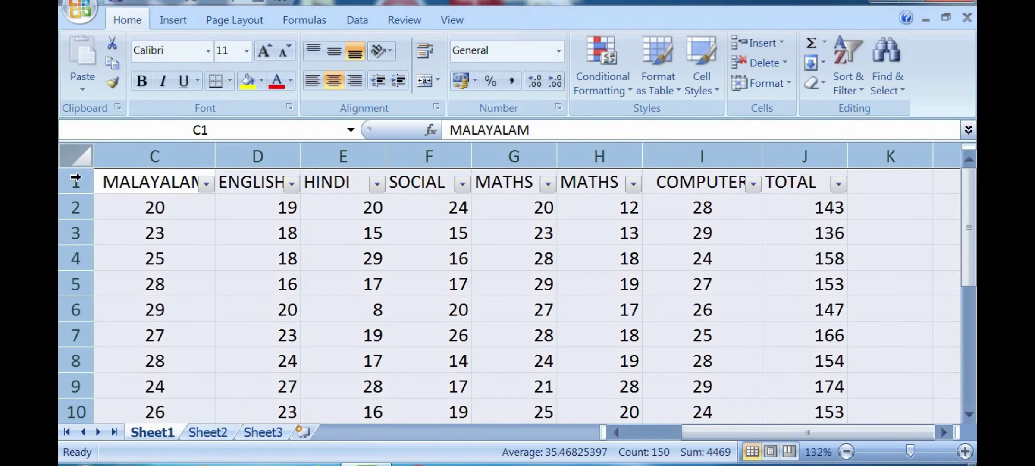
click(231, 222)
drag(138, 176, 722, 332)
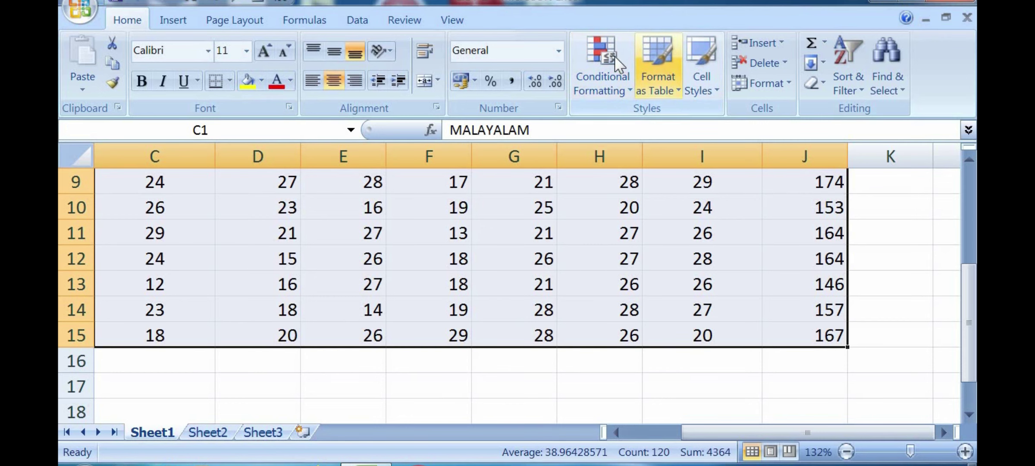
click(680, 96)
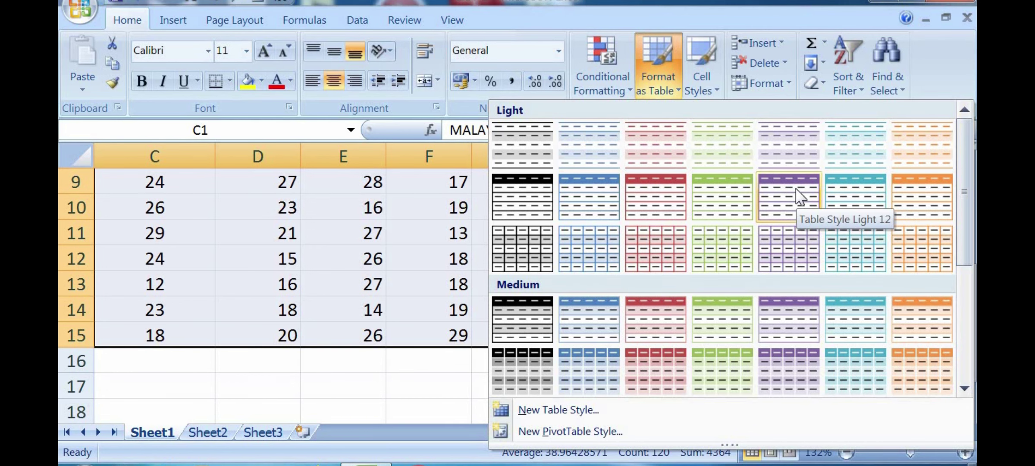
click(795, 191)
drag(287, 211, 576, 216)
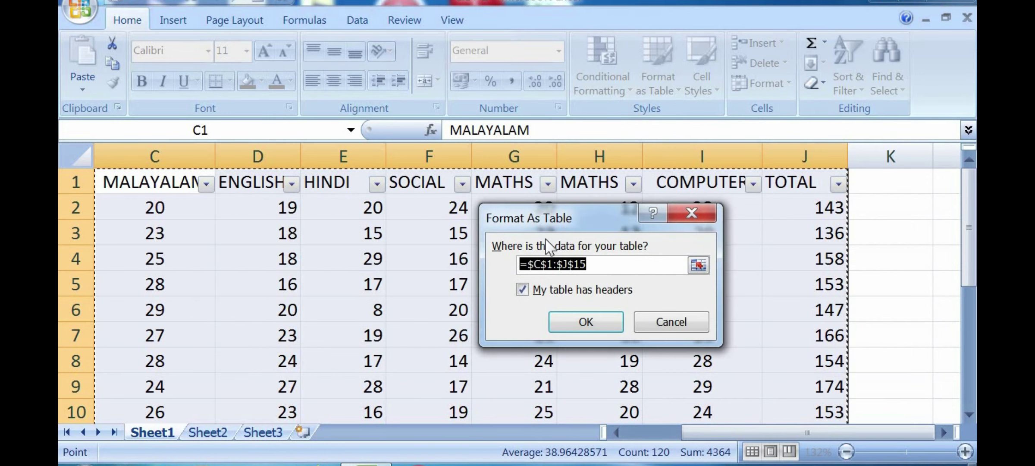
click(586, 319)
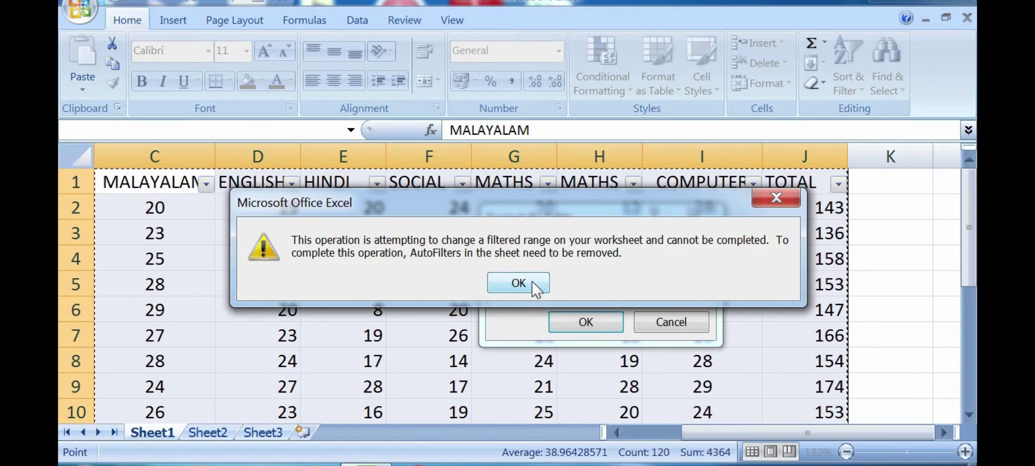
click(533, 281)
click(572, 321)
click(572, 321)
Step: Dismiss the AutoFilter warning, cancel Format as Table and clear the marks selection
click(518, 282)
click(646, 322)
click(612, 316)
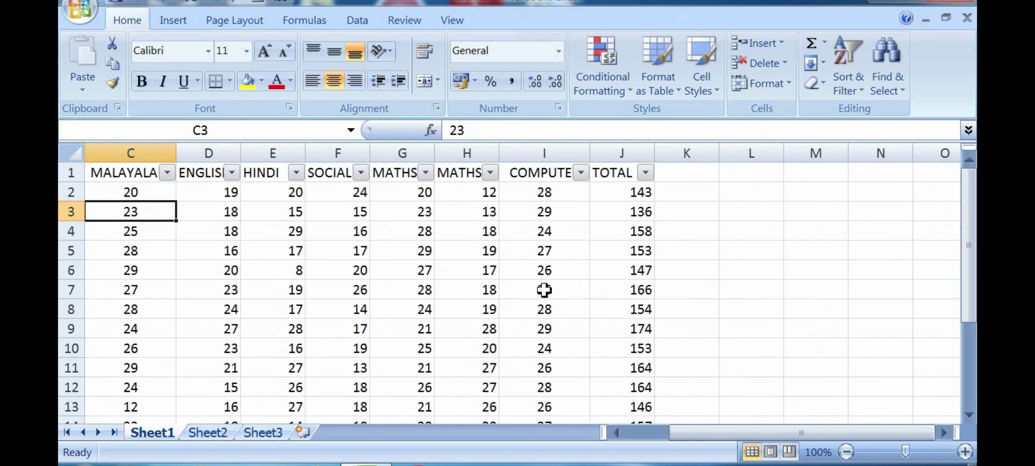
scroll(545, 289, up, 4)
scroll(545, 289, up, 2)
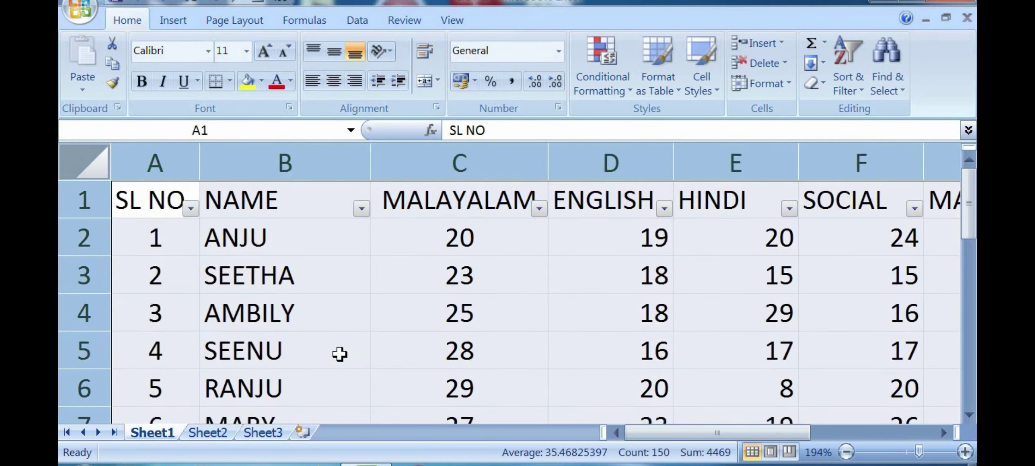
scroll(340, 353, down, 2)
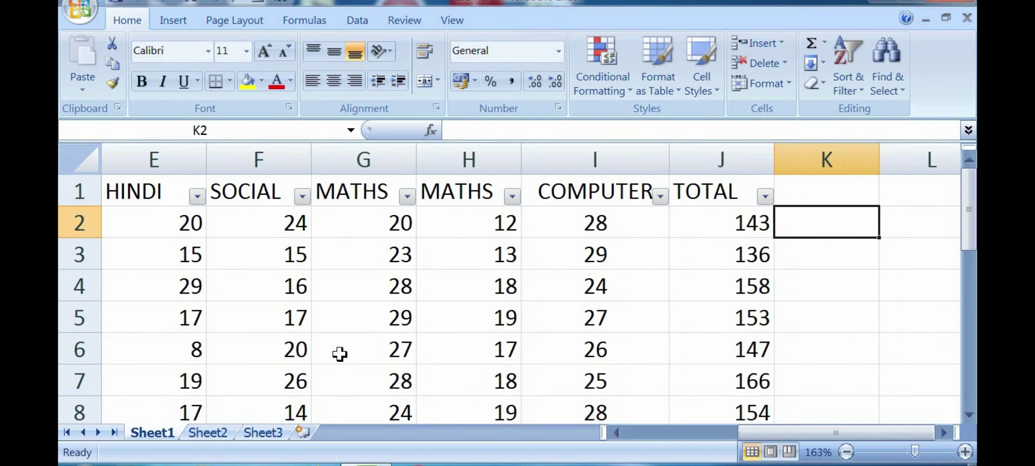
scroll(358, 335, down, 1)
scroll(270, 393, down, 1)
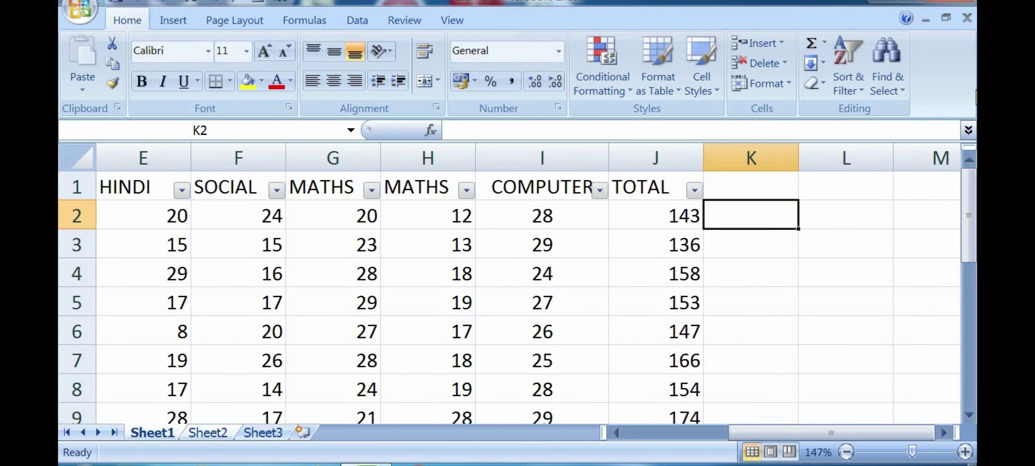
Step: Close LIST 1 without saving, then reopen it from the desktop and maximize the window
click(963, 3)
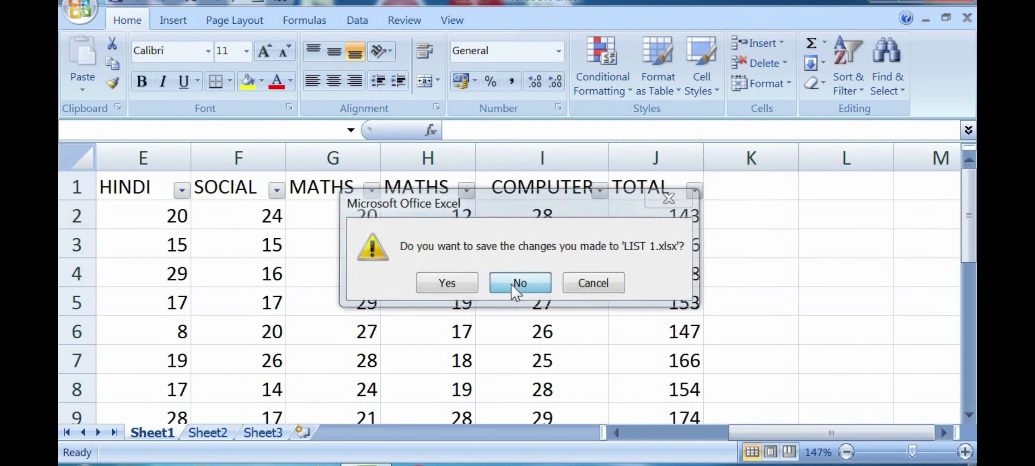
click(514, 281)
double_click(574, 43)
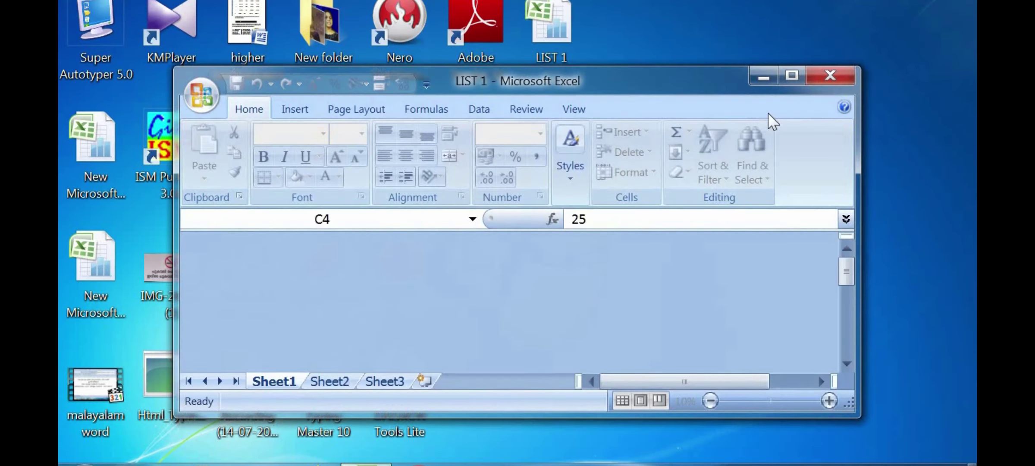
click(803, 72)
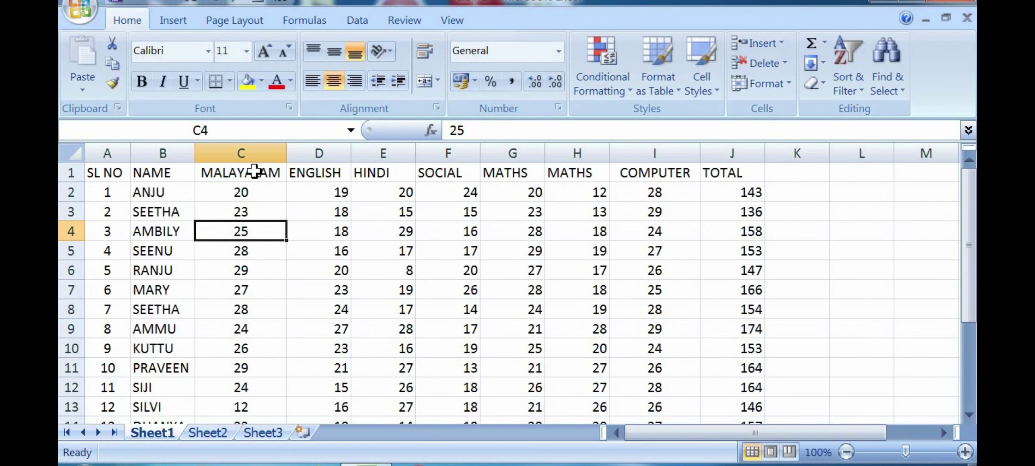
Step: Select the range B1:J15, from the NAME heading through TOTAL
click(255, 171)
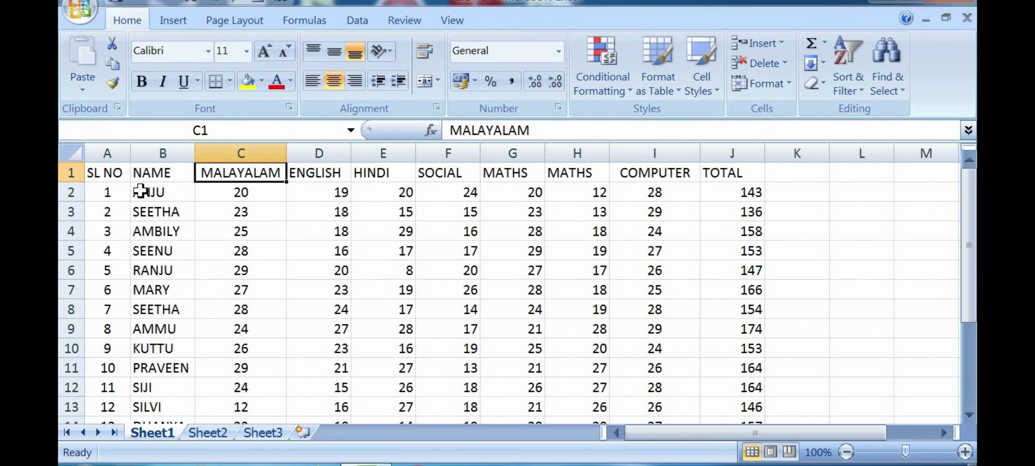
drag(119, 171, 730, 344)
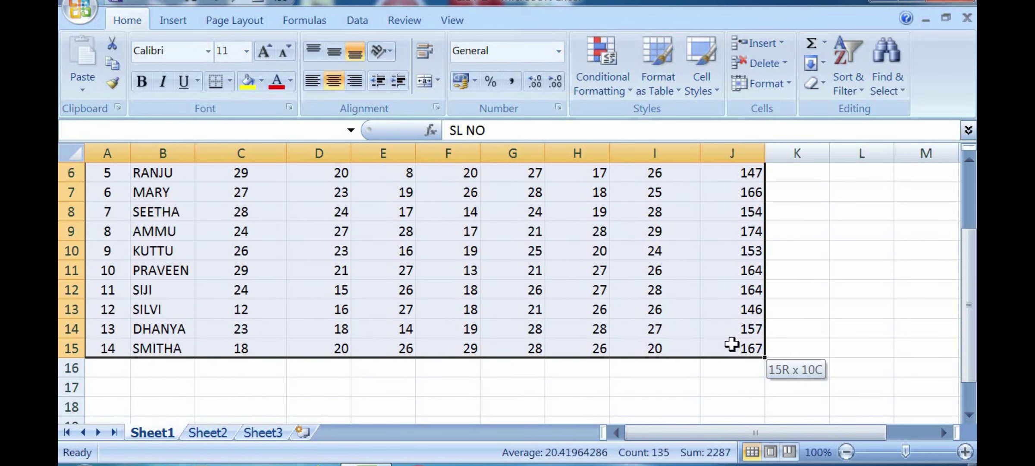
click(675, 363)
scroll(513, 344, up, 2)
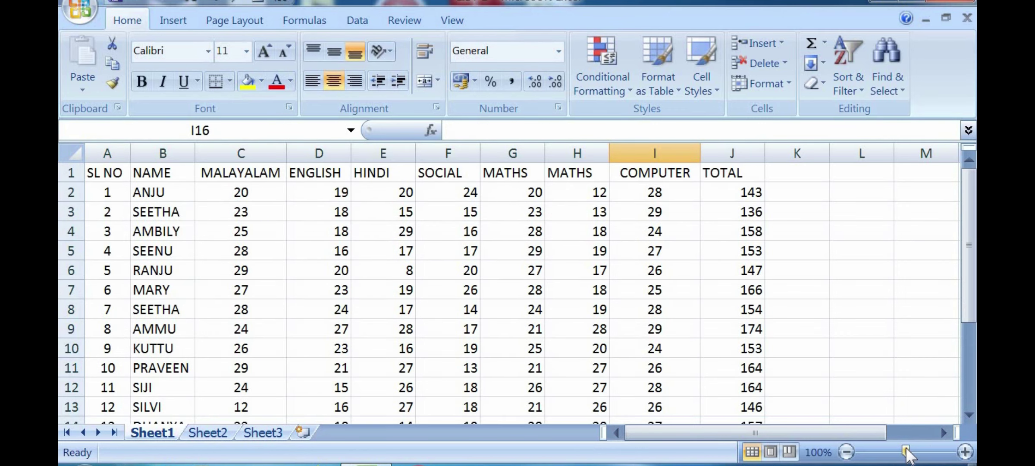
click(911, 451)
drag(153, 196, 770, 386)
scroll(774, 358, down, 1)
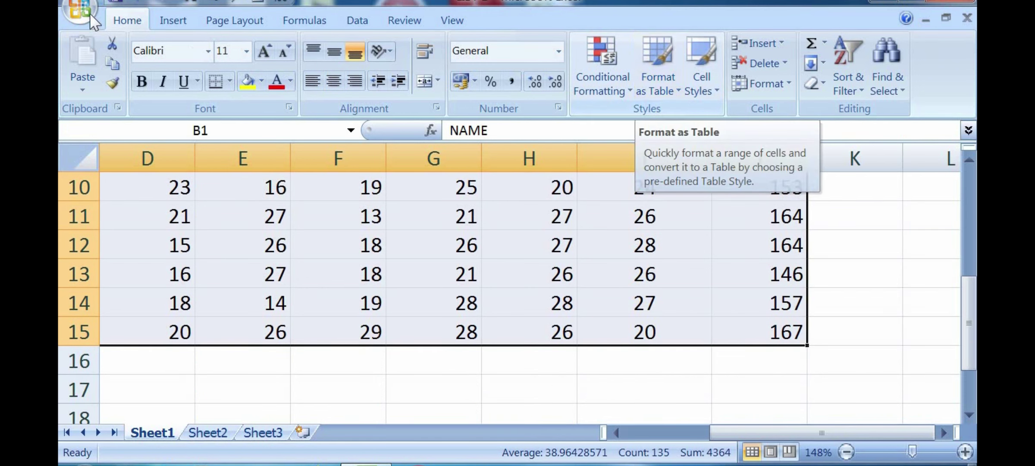
Step: Format B1:J15 as a table in the purple style, keeping the header row
click(662, 77)
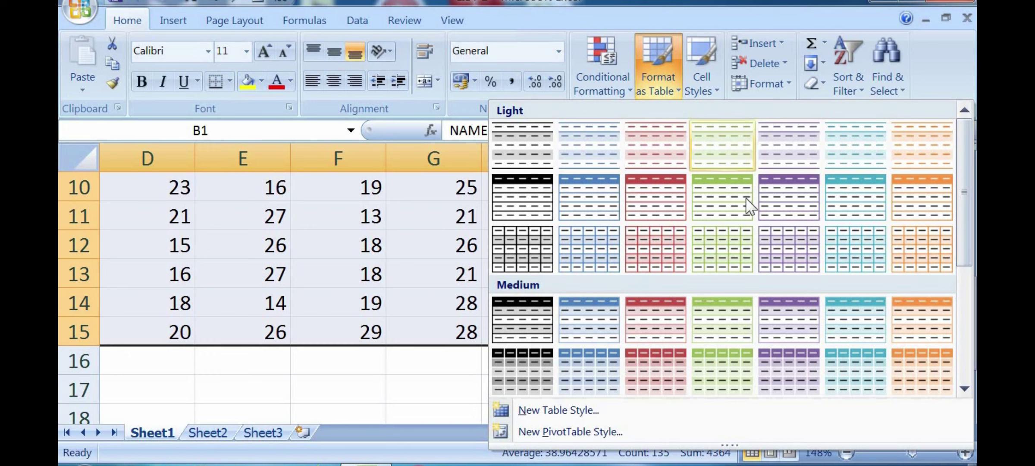
click(783, 199)
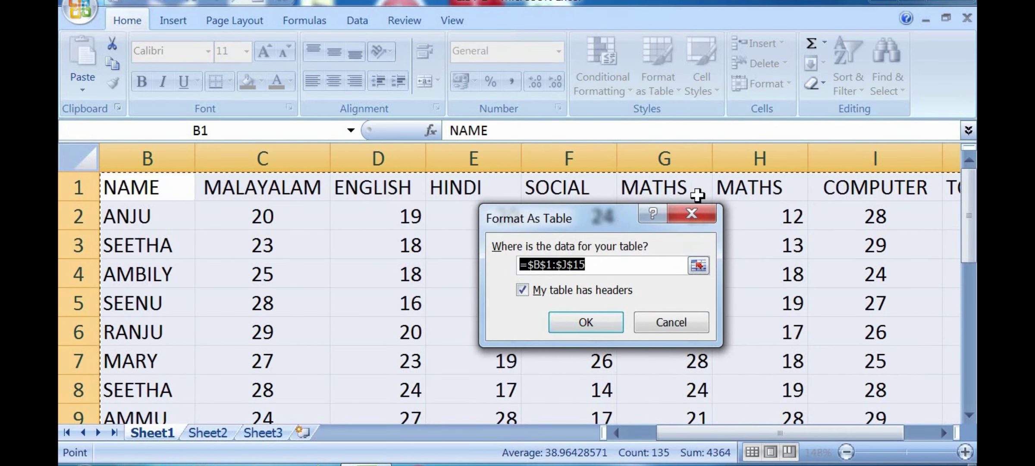
click(598, 322)
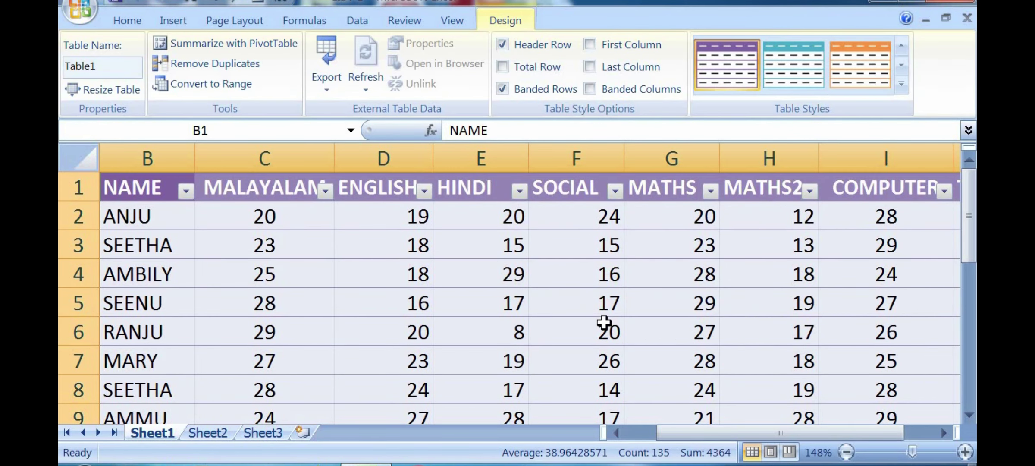
click(541, 321)
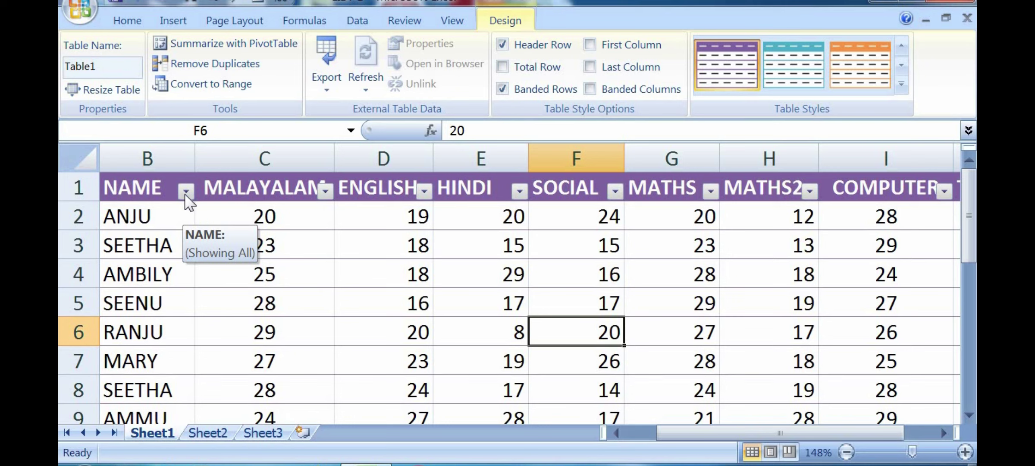
click(364, 217)
click(459, 293)
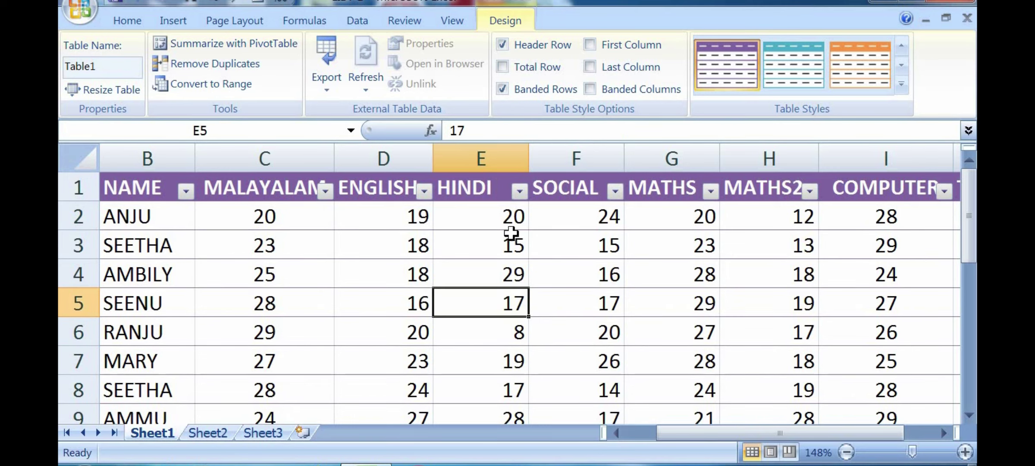
click(536, 256)
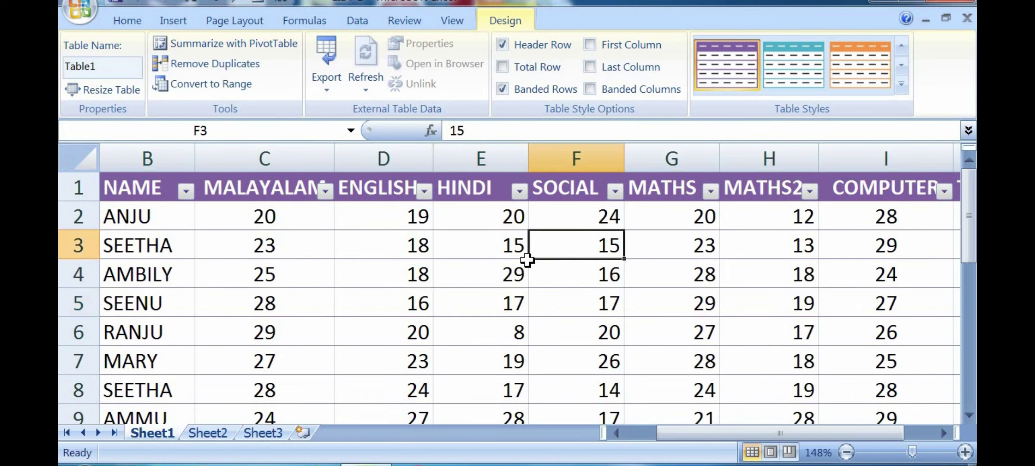
click(186, 191)
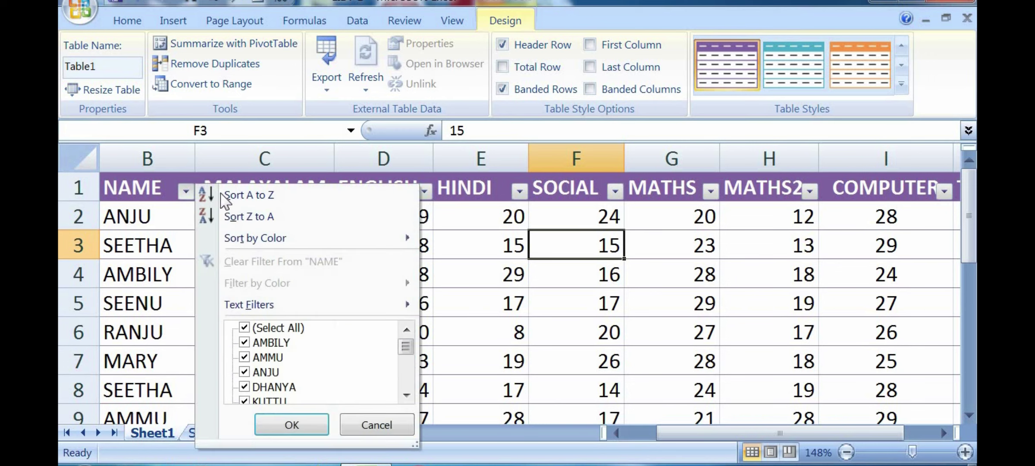
click(522, 233)
drag(912, 452, 919, 451)
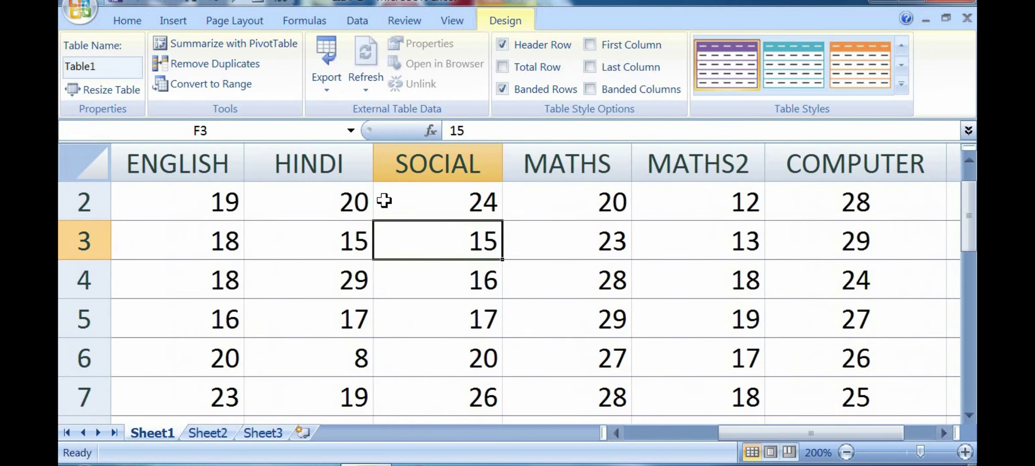
scroll(473, 267, up, 1)
click(364, 210)
click(494, 222)
click(622, 212)
click(756, 217)
click(235, 210)
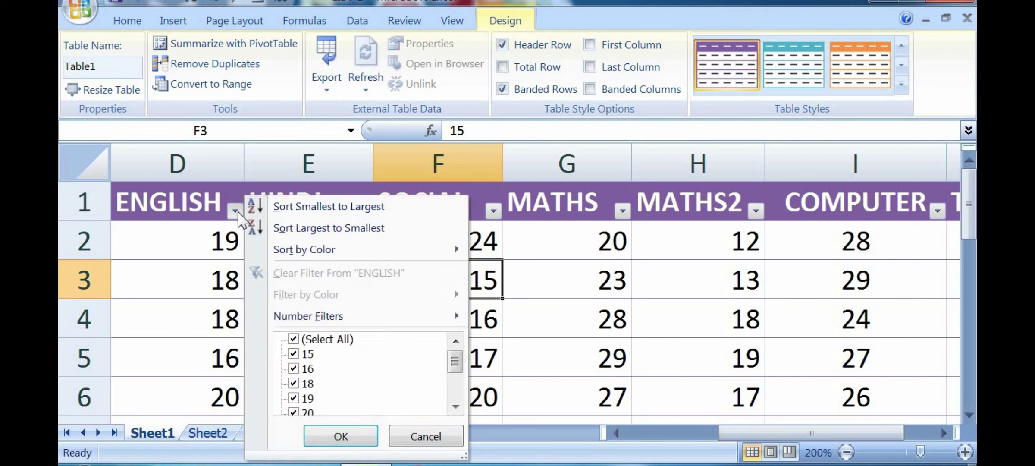
click(662, 371)
drag(735, 433, 621, 435)
click(322, 211)
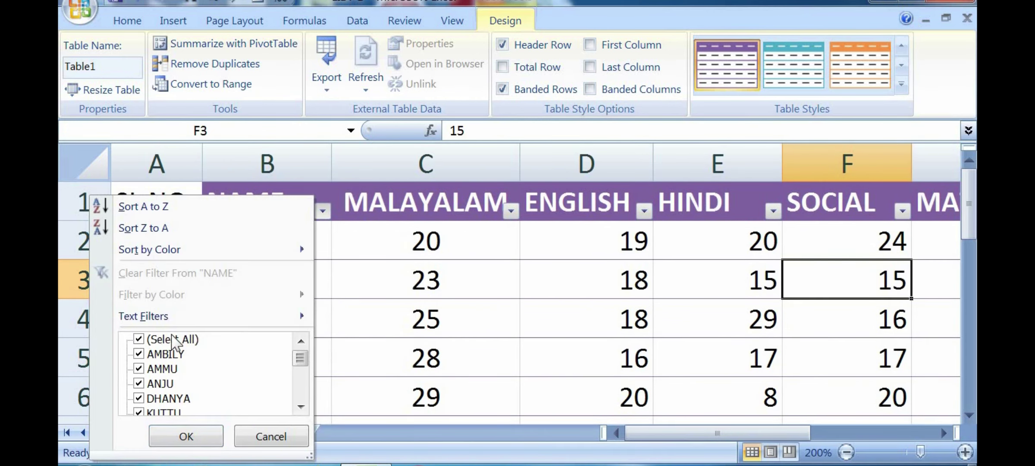
click(179, 340)
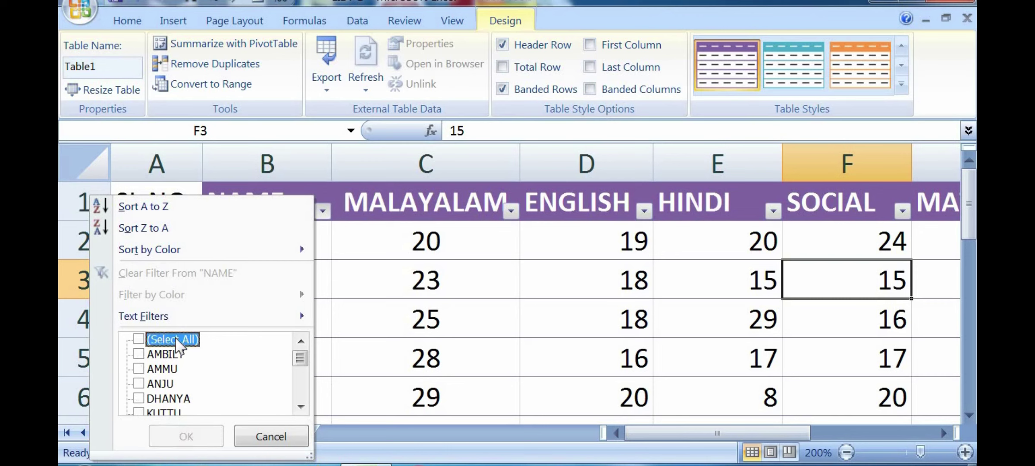
click(139, 383)
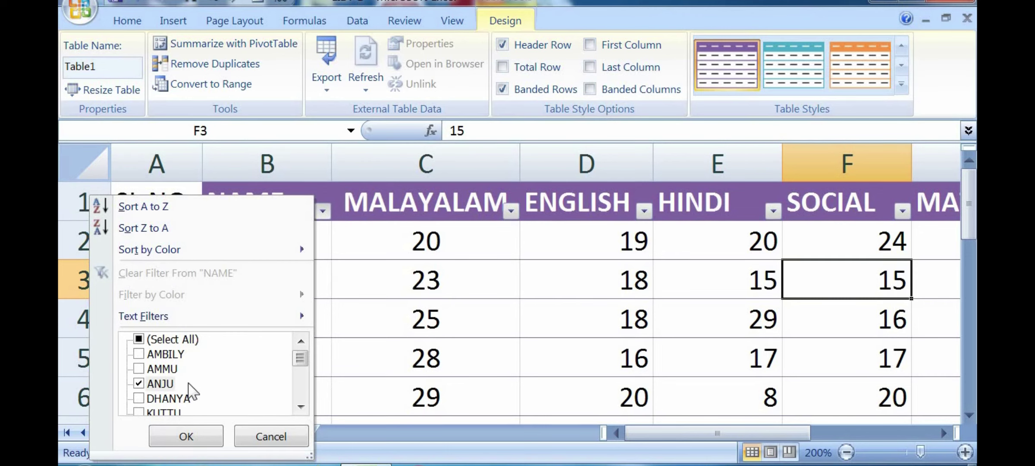
click(186, 427)
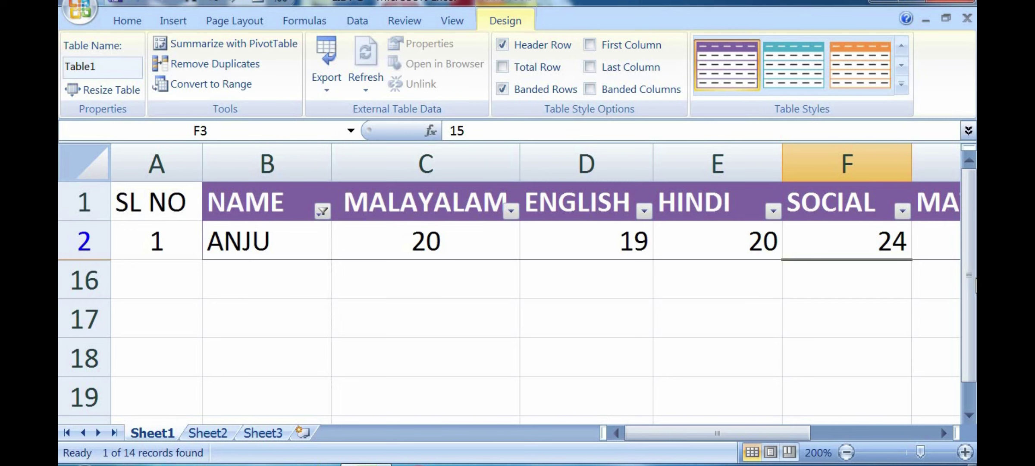
click(322, 211)
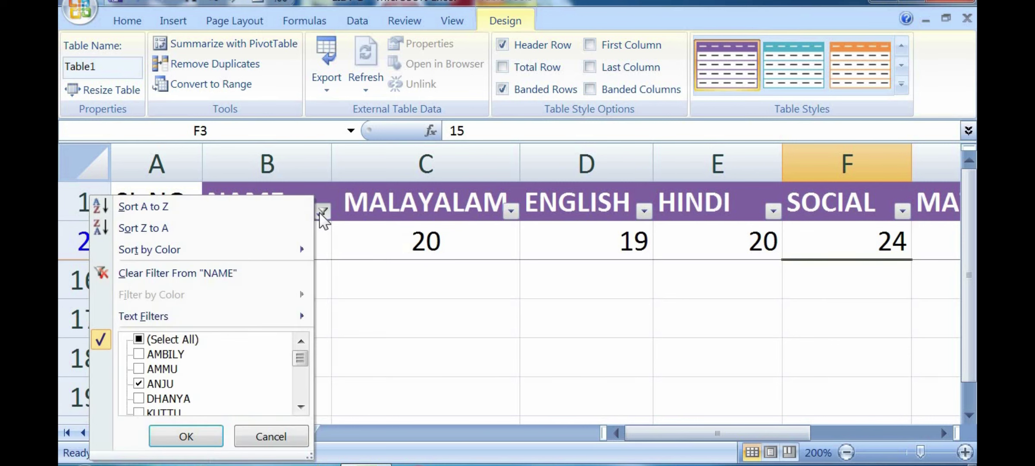
click(188, 341)
click(189, 436)
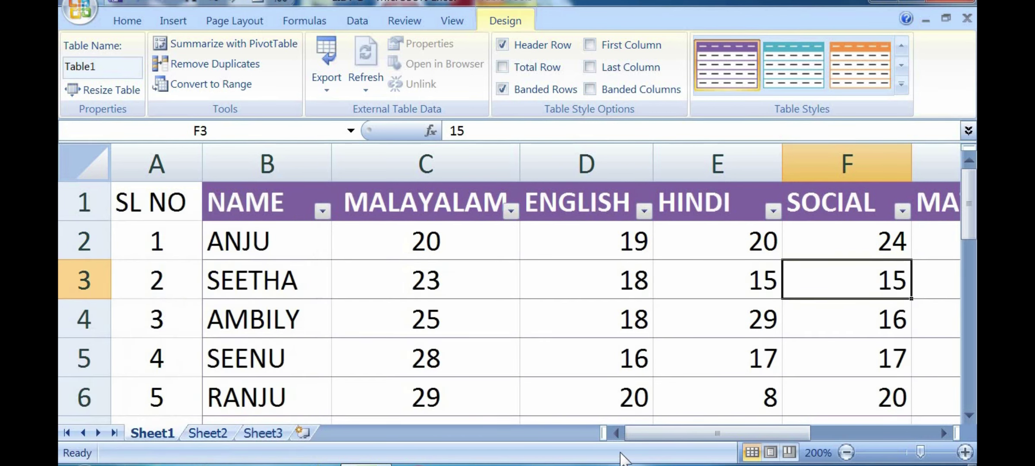
drag(727, 432, 845, 433)
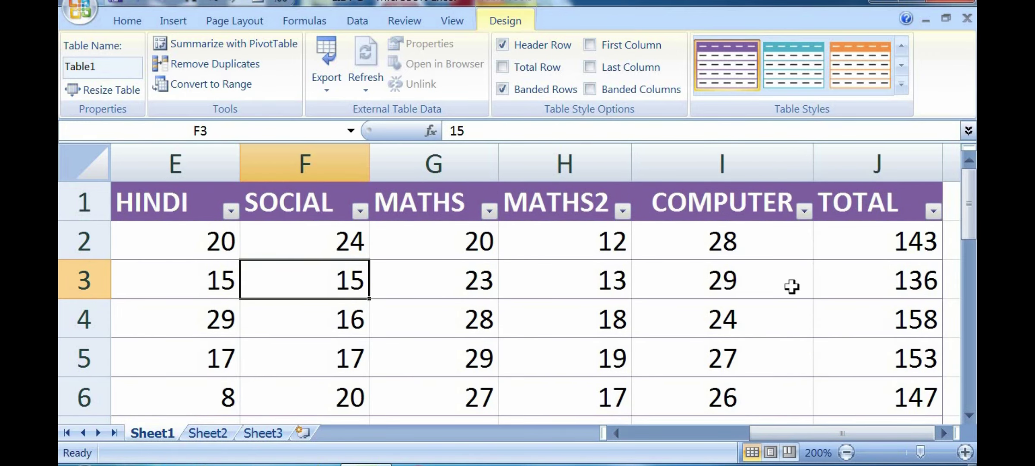
Step: Return the marks to plain cells, then select NAME through row 15 and shift it down one row
drag(968, 235, 965, 173)
click(695, 319)
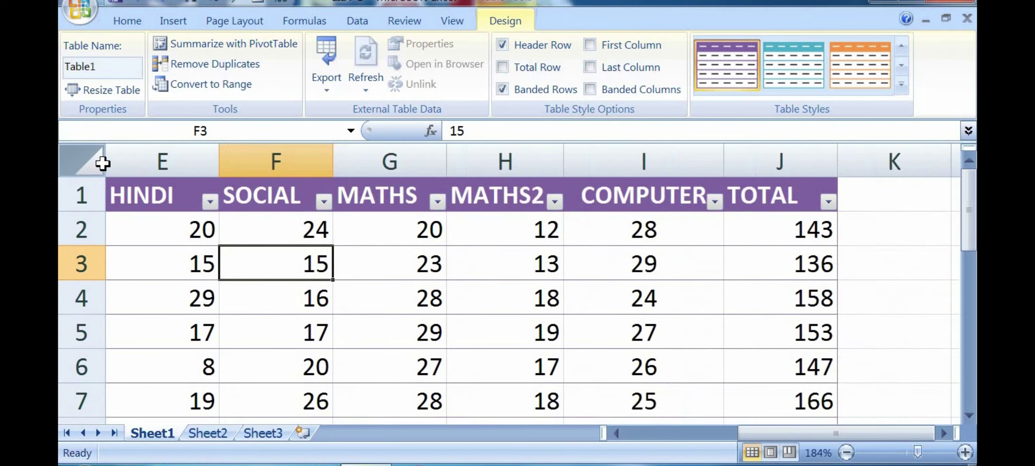
scroll(103, 163, down, 3)
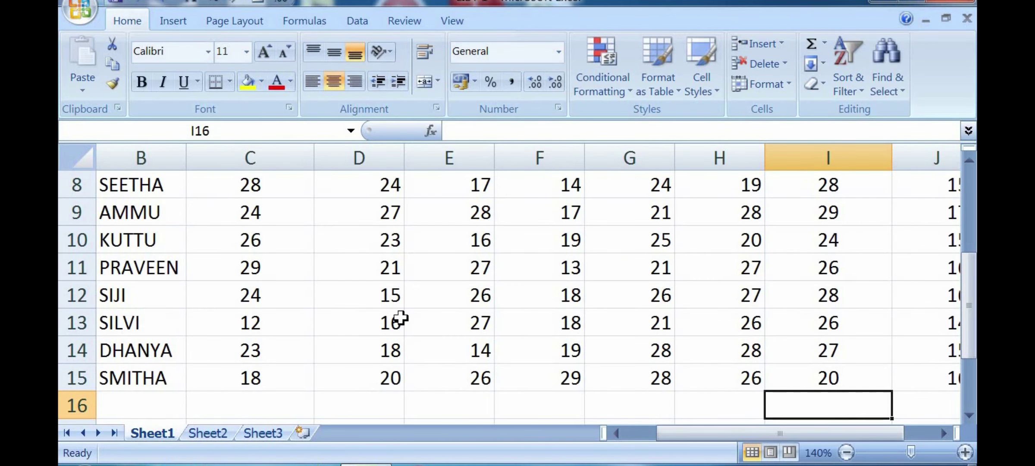
click(401, 319)
scroll(400, 318, up, 3)
drag(115, 188, 710, 363)
drag(709, 363, 60, 112)
Step: Keep the data in place and format $A$1:$J$15 as a red banded table
click(576, 285)
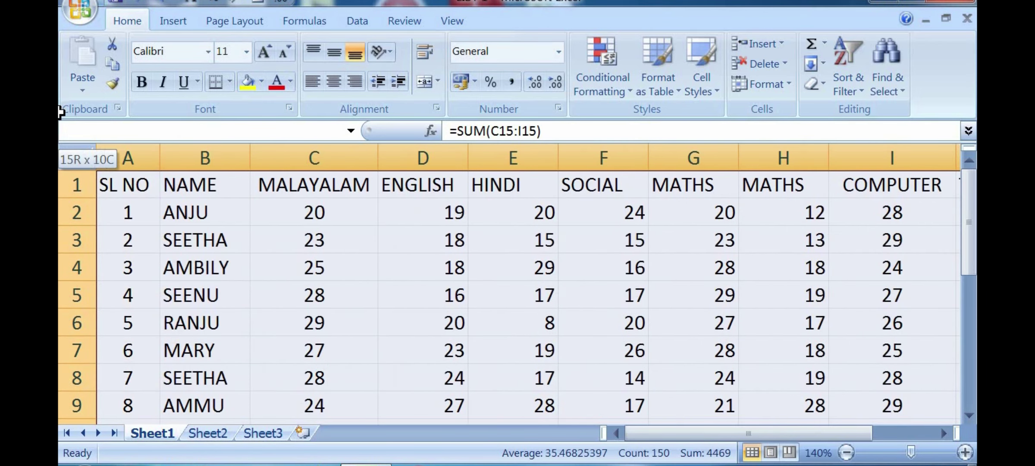
click(649, 76)
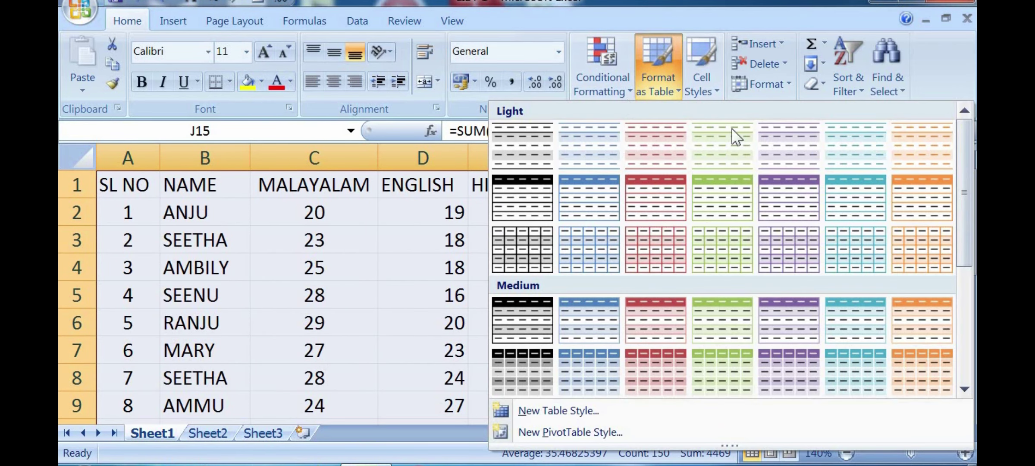
click(662, 312)
click(578, 322)
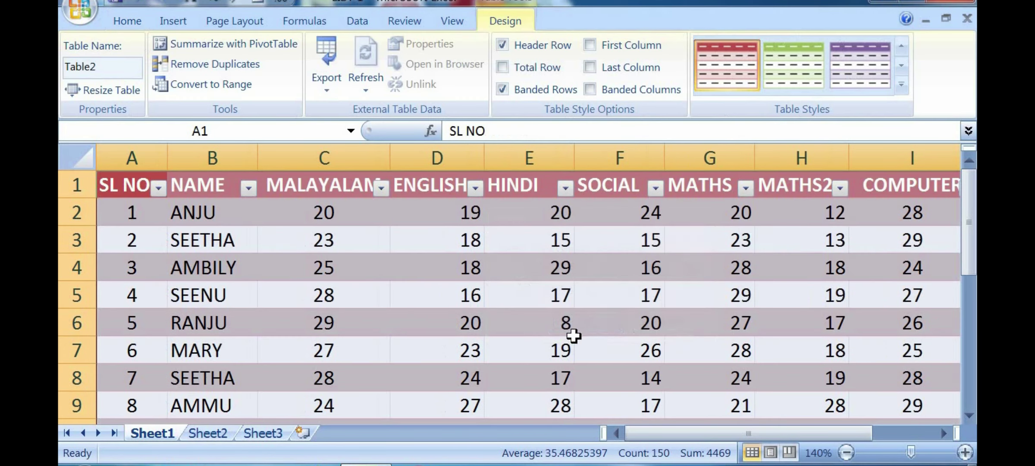
Step: Select D5 in the ENGLISH column and other cells of the new Table2
click(418, 298)
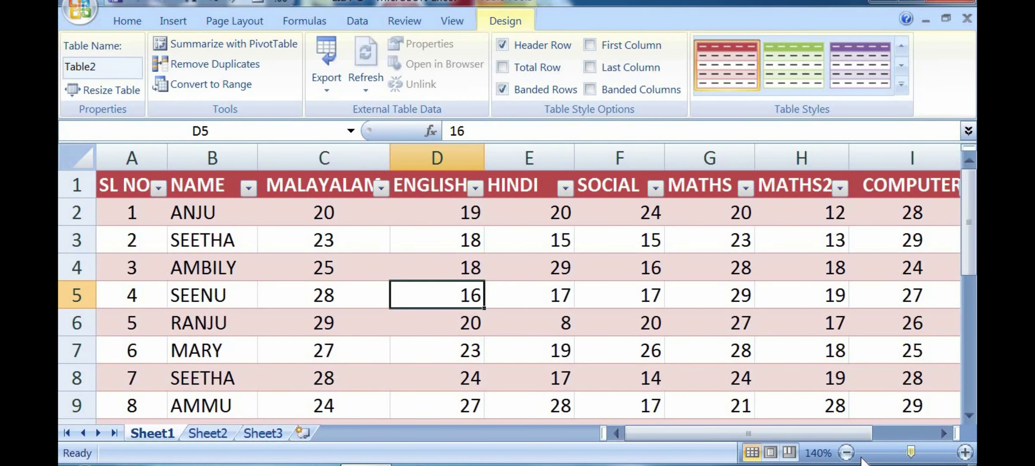
drag(907, 451, 915, 452)
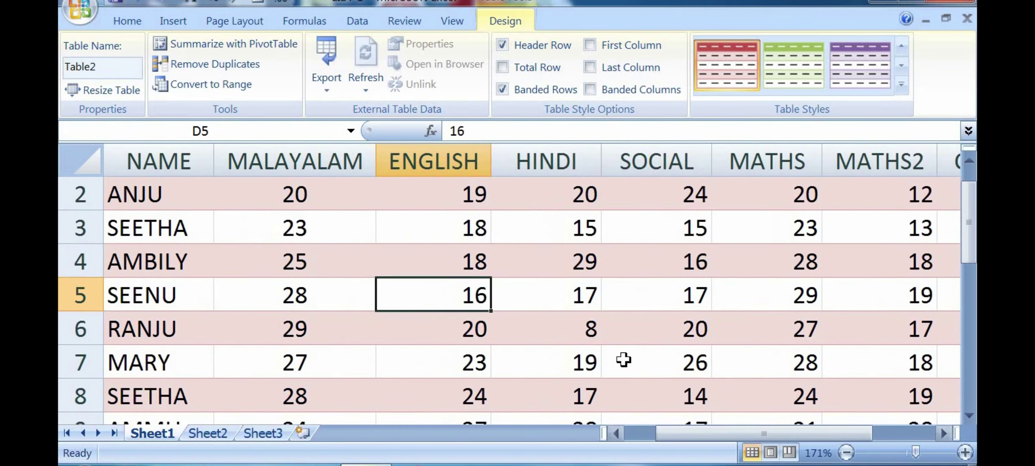
click(623, 357)
scroll(623, 358, up, 1)
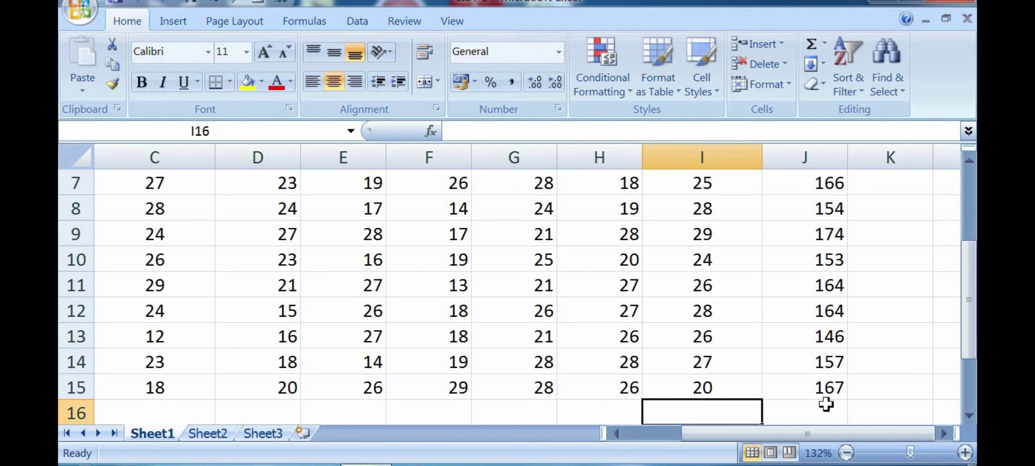
Step: Select cells I6 (26), H5 (19) and E5 (17), then move to Sheet2
scroll(718, 349, up, 2)
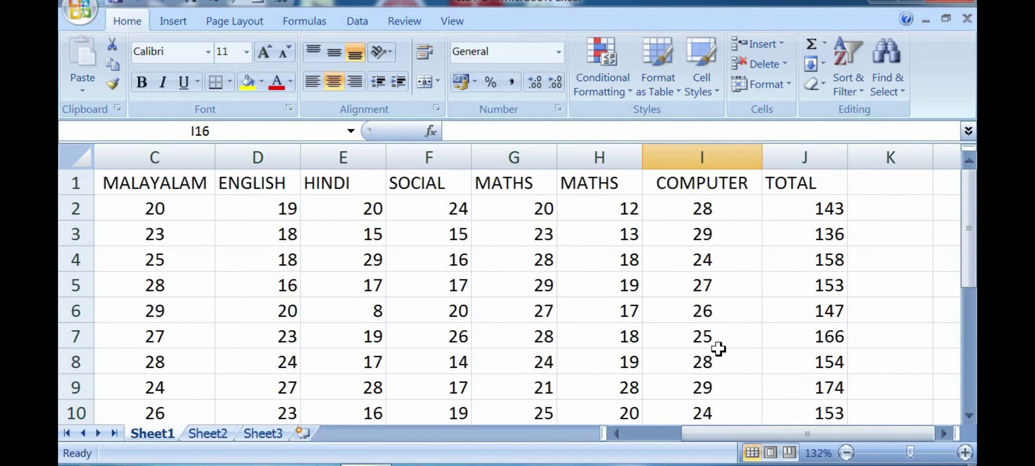
click(679, 307)
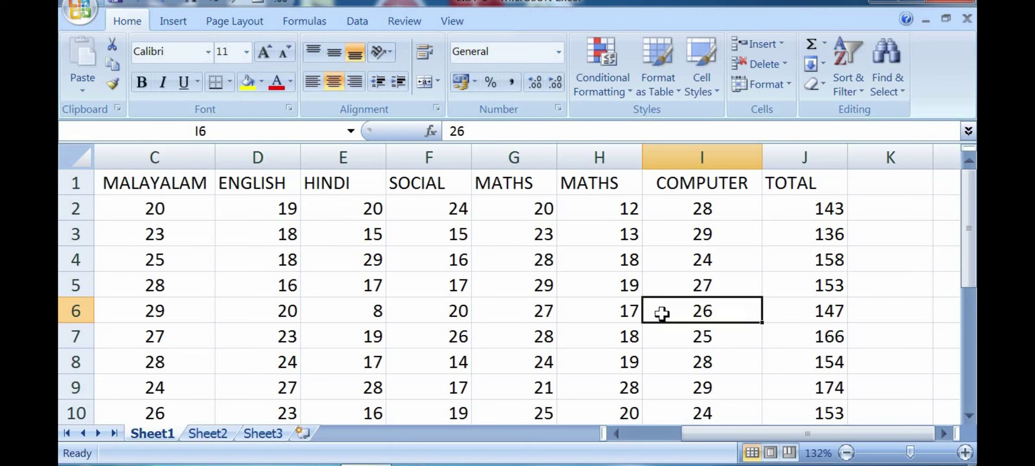
click(576, 292)
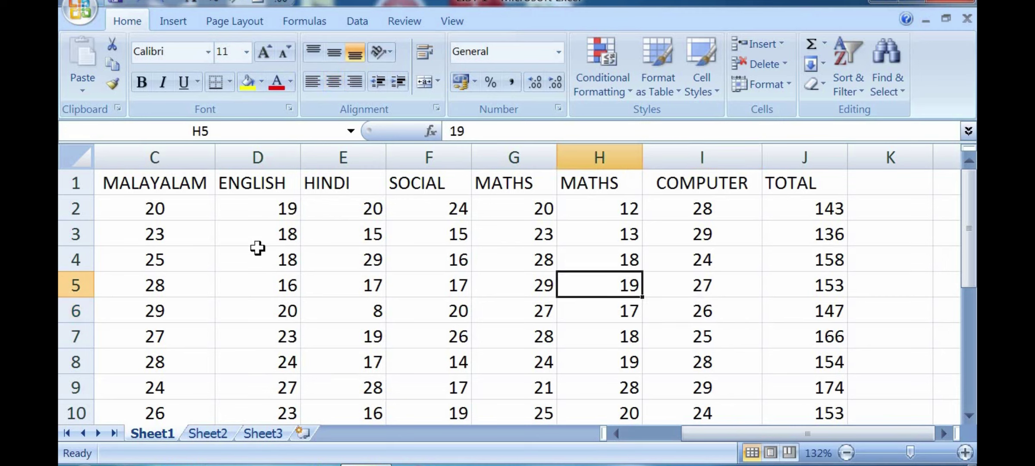
click(351, 276)
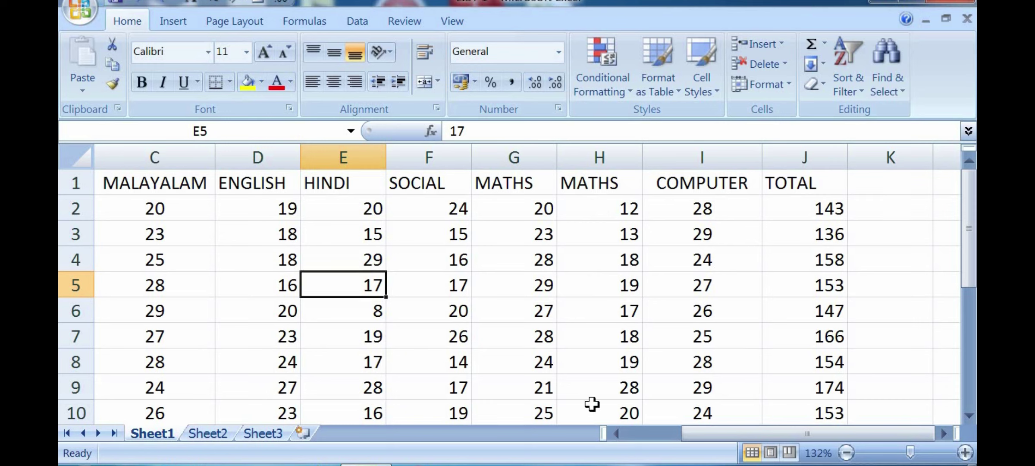
click(200, 433)
click(259, 431)
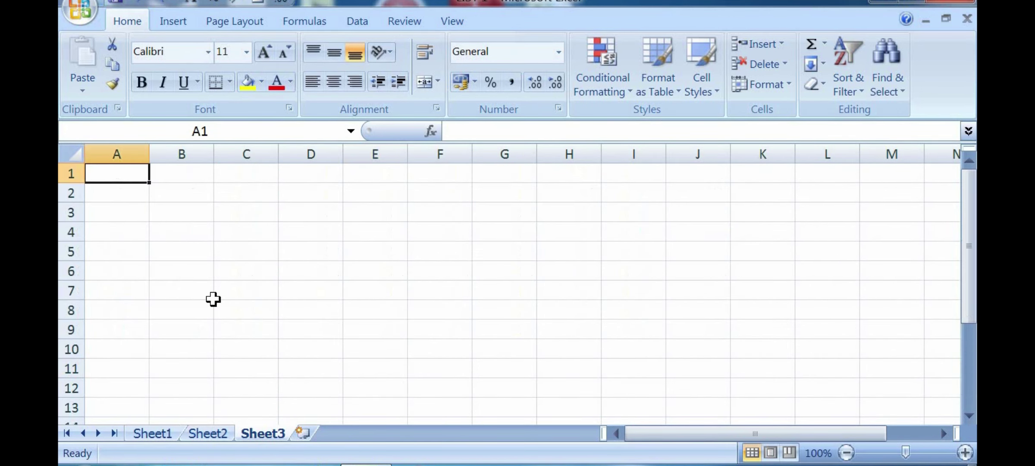
click(633, 212)
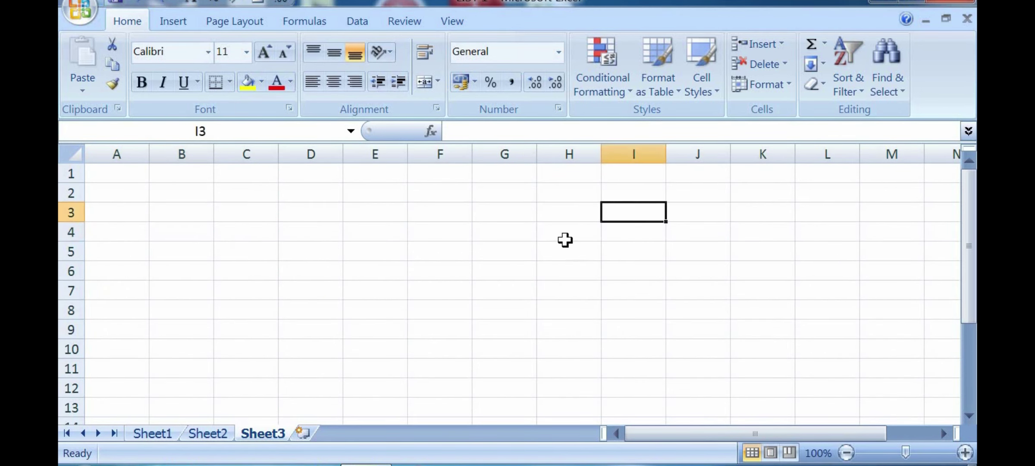
click(442, 213)
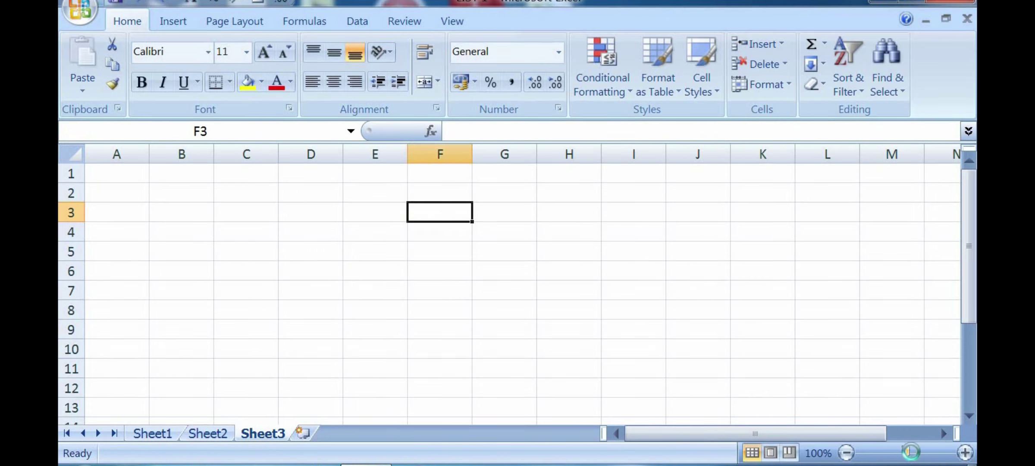
drag(909, 452, 920, 452)
drag(658, 434, 702, 434)
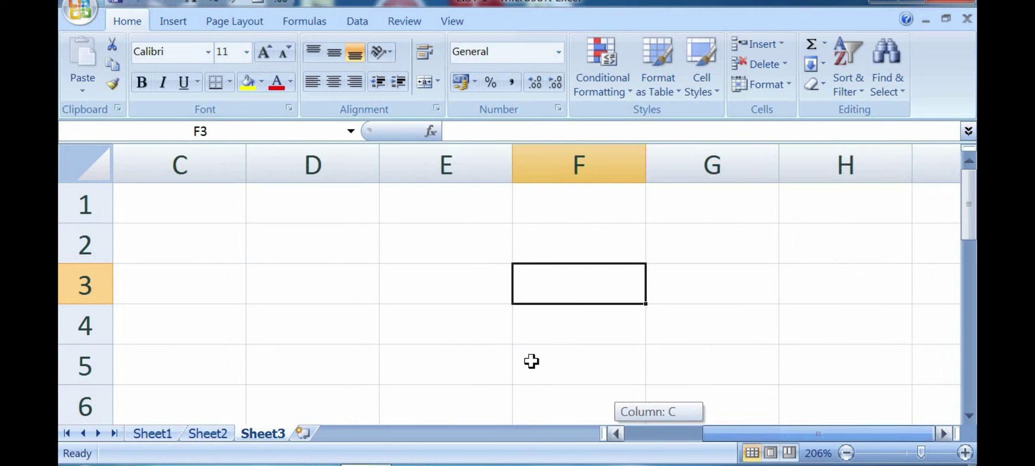
click(420, 336)
click(548, 289)
click(368, 278)
click(490, 279)
click(594, 288)
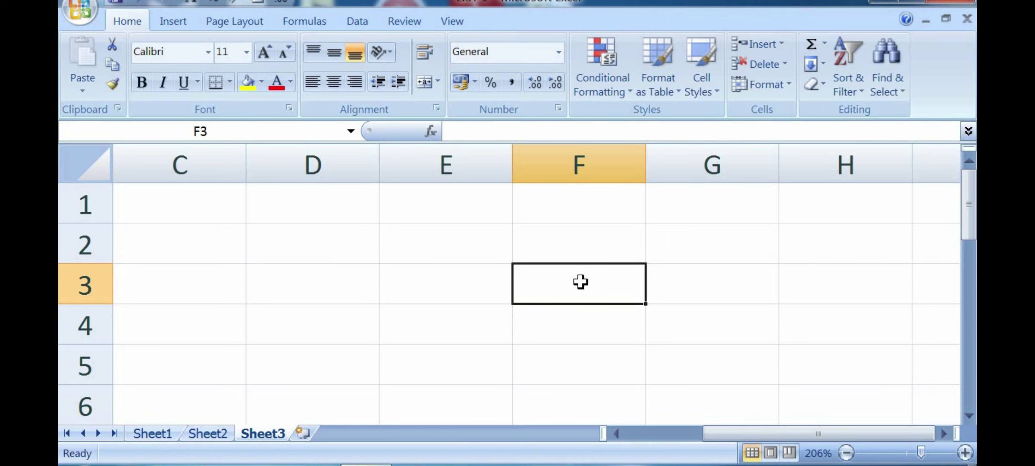
click(471, 300)
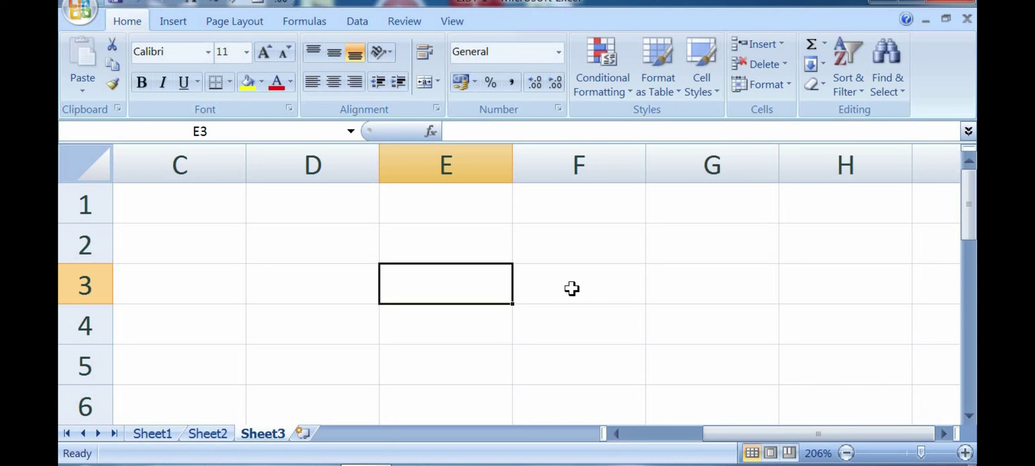
click(535, 314)
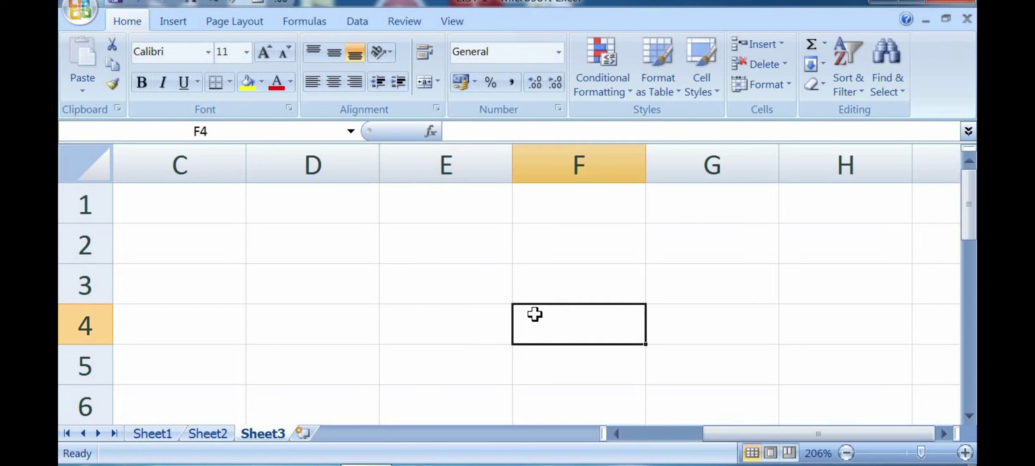
click(559, 279)
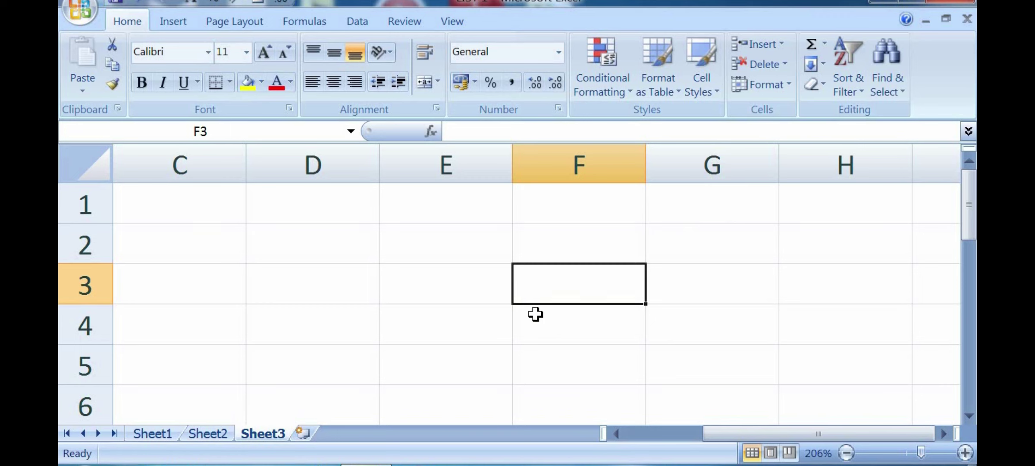
click(563, 335)
click(575, 288)
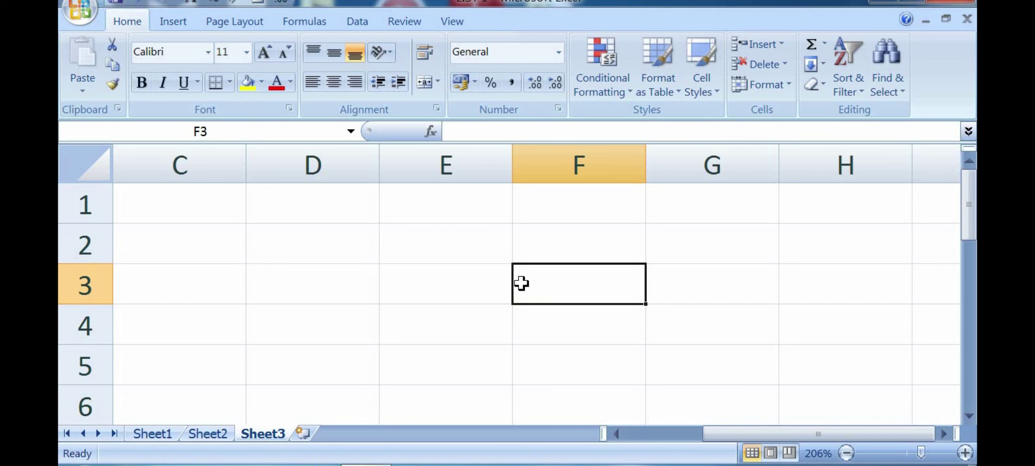
Step: Bring up the Row Height setting for row 3 and clear its current 14.5 value
click(783, 89)
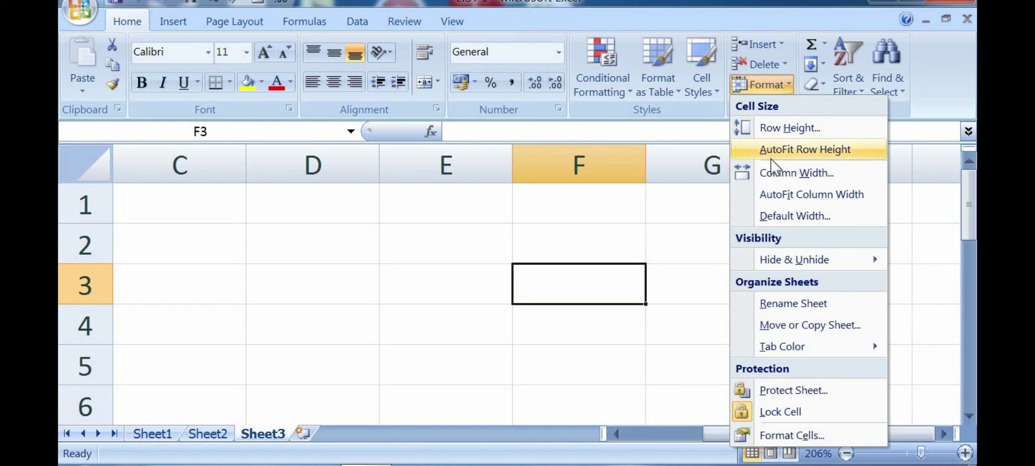
key(Escape)
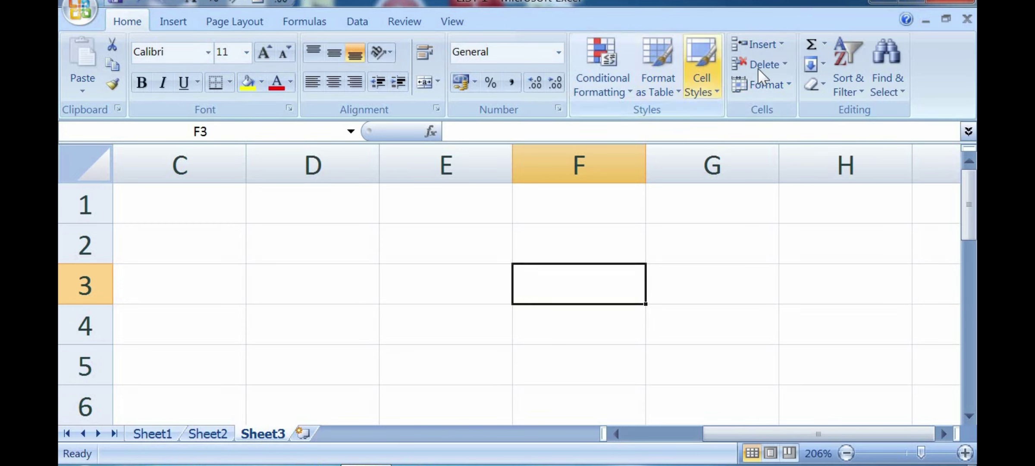
click(779, 85)
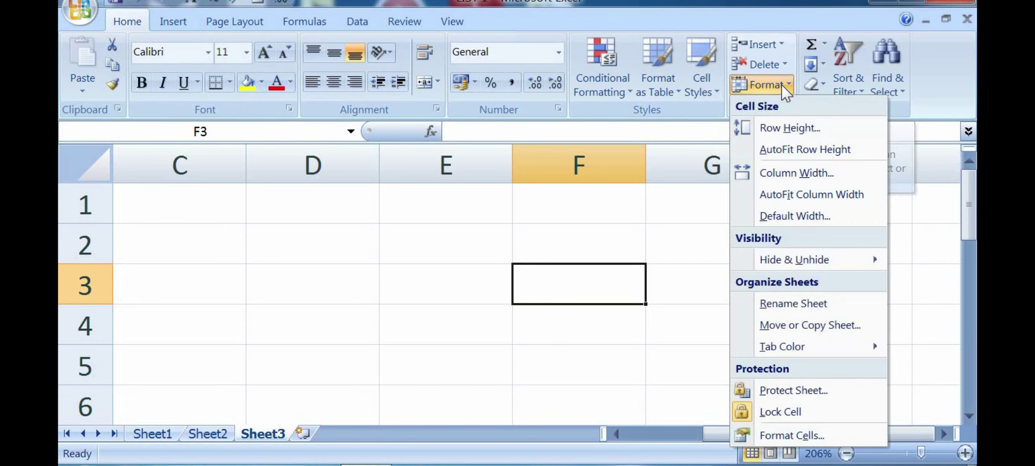
click(780, 128)
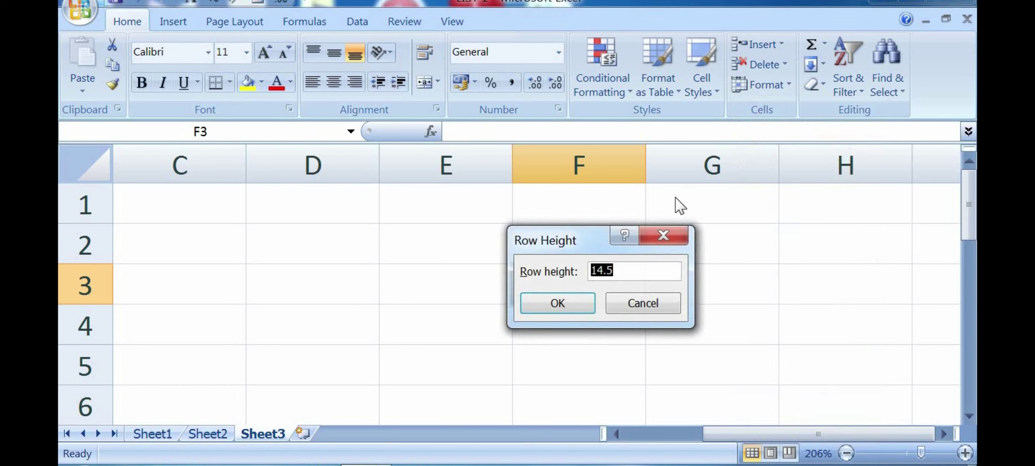
drag(536, 236, 739, 228)
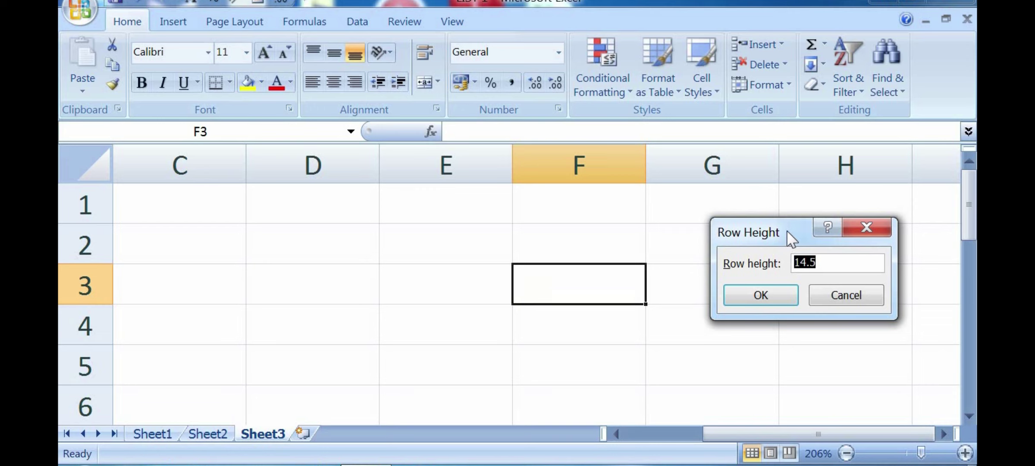
click(831, 262)
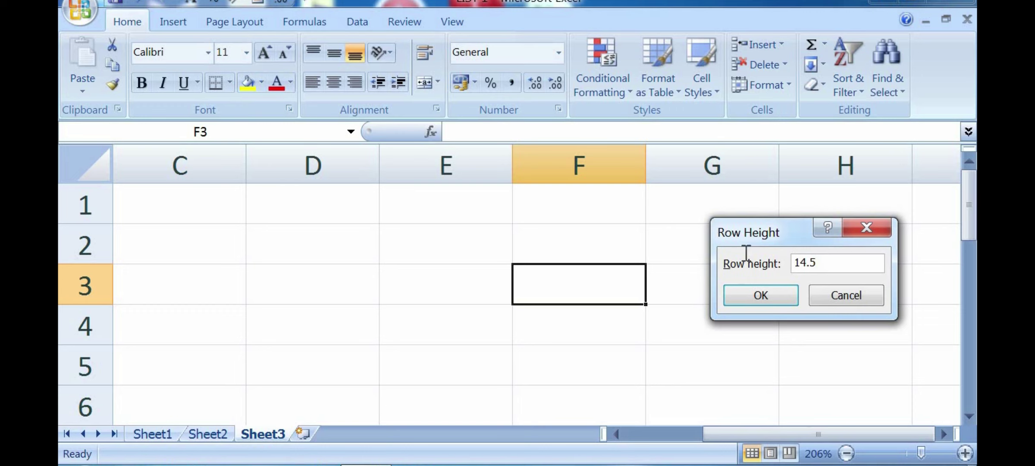
key(alt+r)
key(BackSpace)
Step: Apply a height of 50 to row 3, then undo that change
text(50)
click(760, 297)
scroll(331, 354, down, 1)
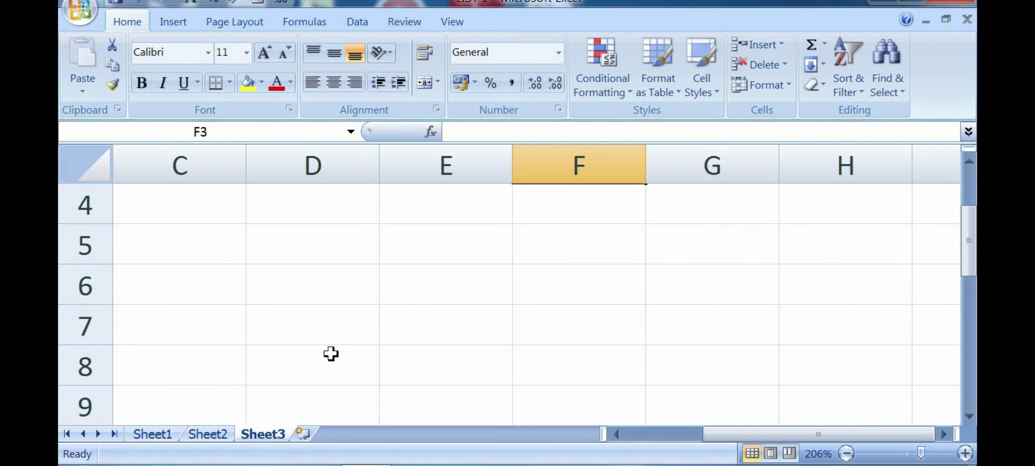
scroll(331, 354, up, 1)
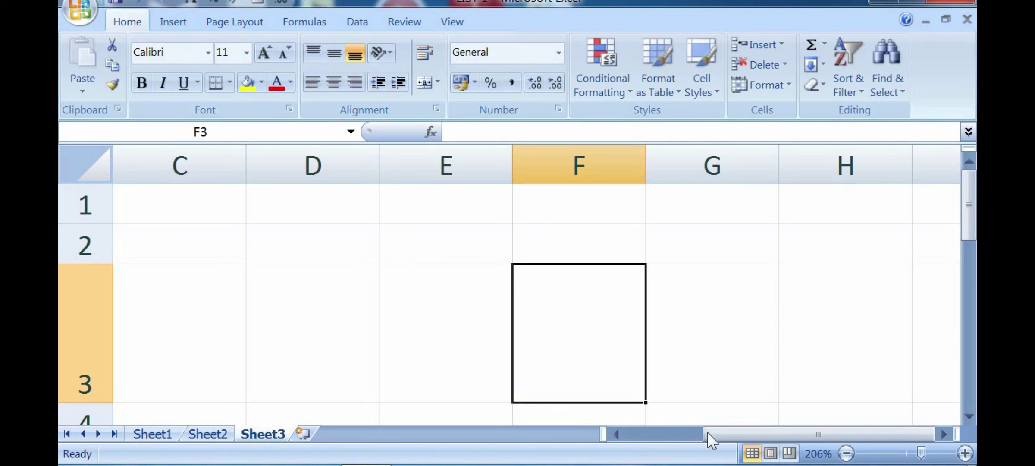
drag(755, 432, 655, 437)
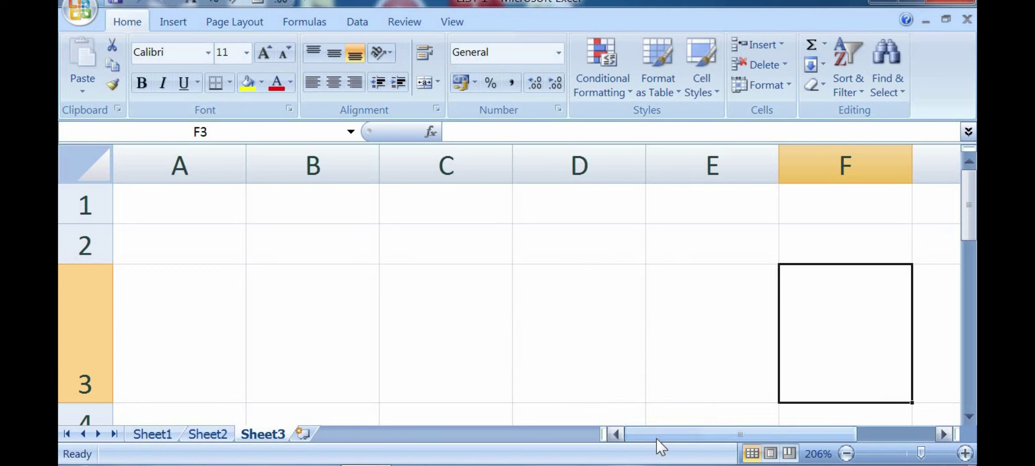
key(ctrl+z)
Step: Select a block of rows starting at A1 and set their row height to 50
click(507, 374)
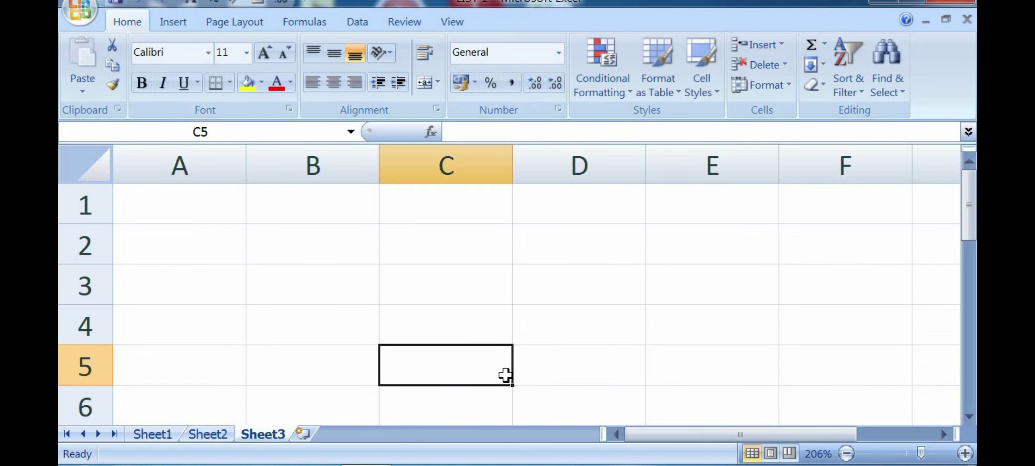
click(162, 195)
drag(150, 200, 854, 431)
click(781, 87)
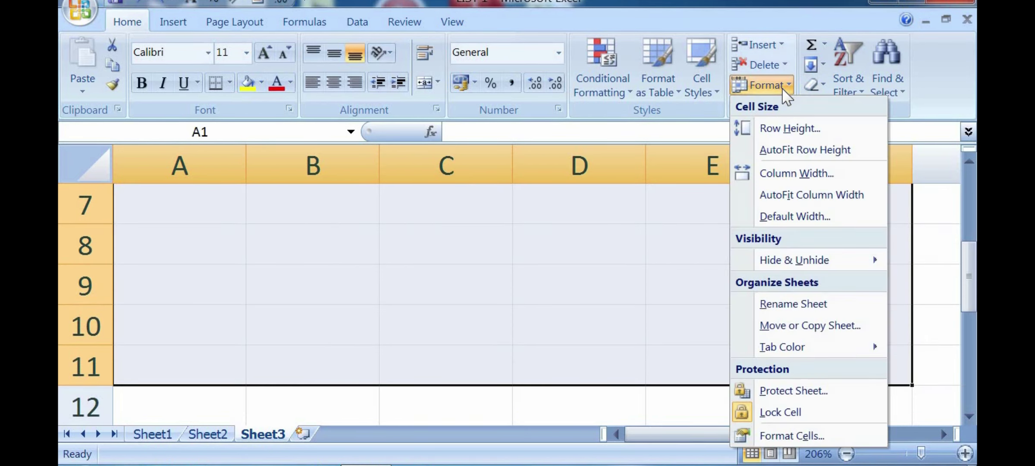
click(789, 128)
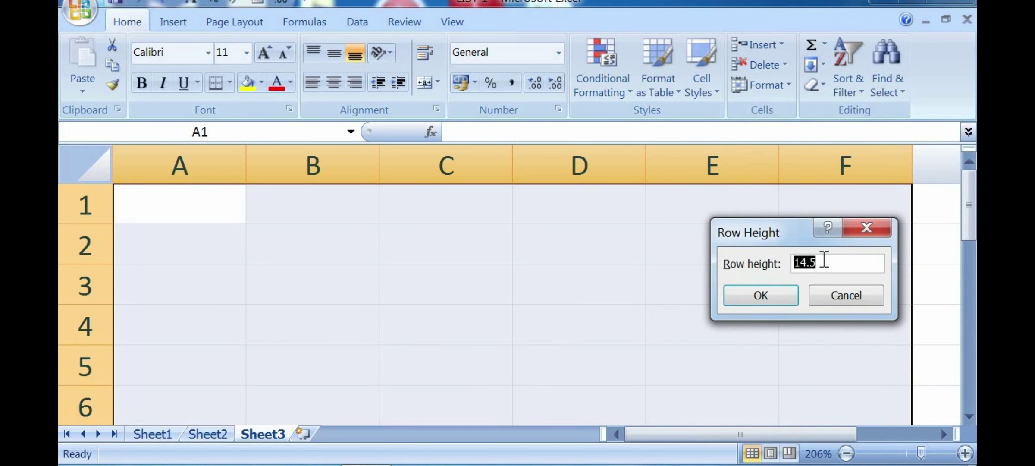
text(50)
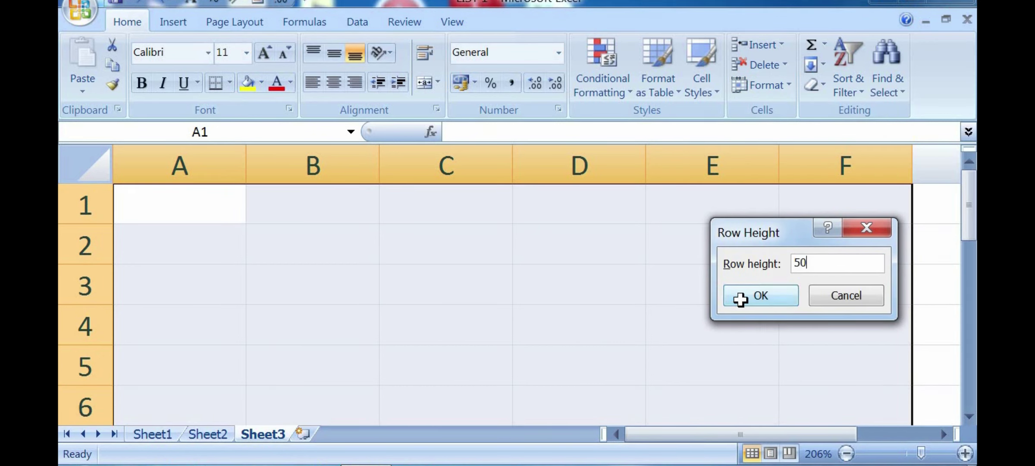
click(740, 299)
scroll(740, 300, down, 9)
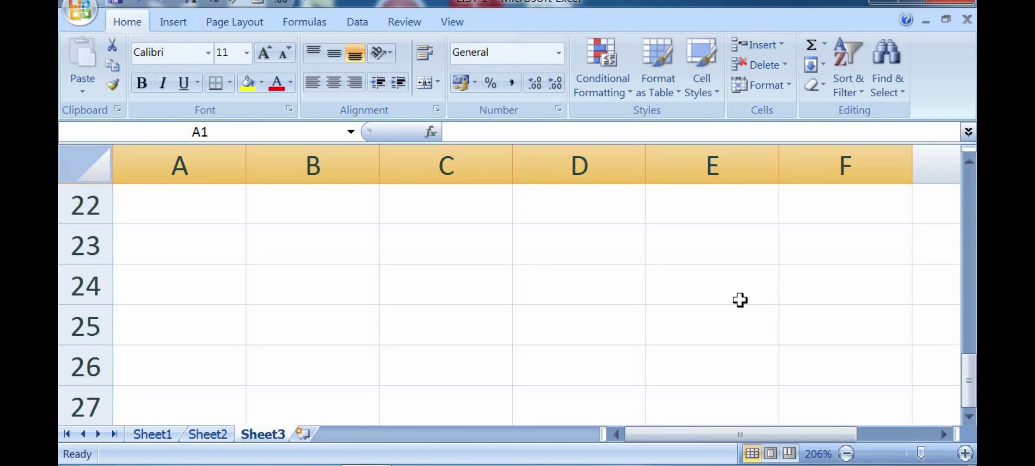
scroll(740, 302, up, 9)
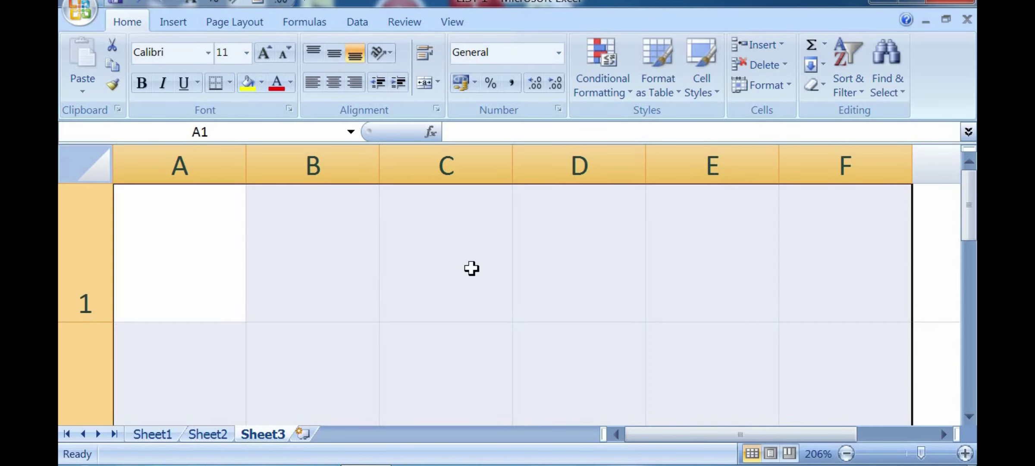
Step: Select cells A1, B1, C1, E1 and F1 on the taller rows
click(177, 247)
click(357, 238)
click(479, 227)
click(692, 233)
click(849, 248)
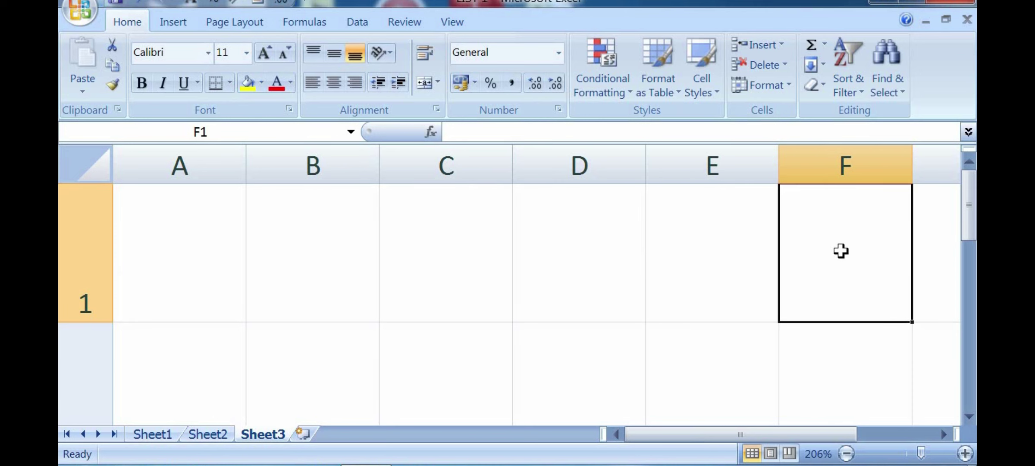
click(304, 435)
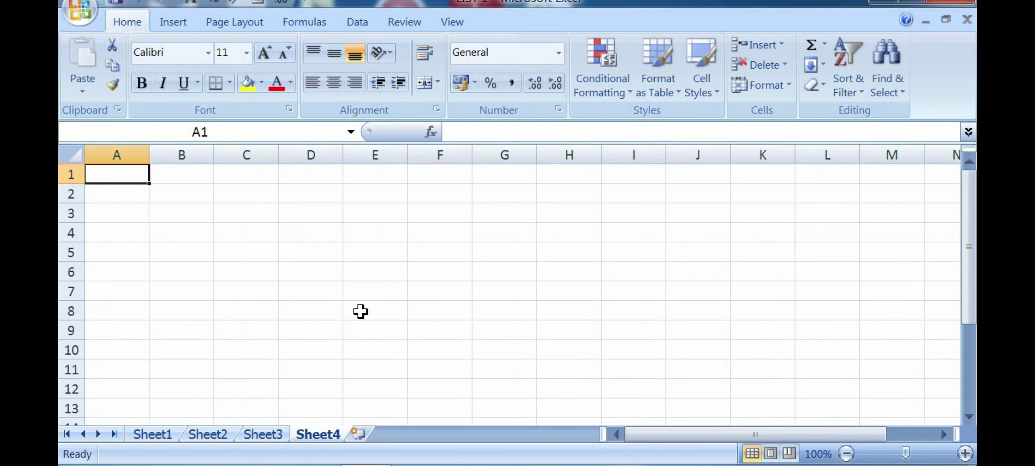
click(378, 293)
click(368, 255)
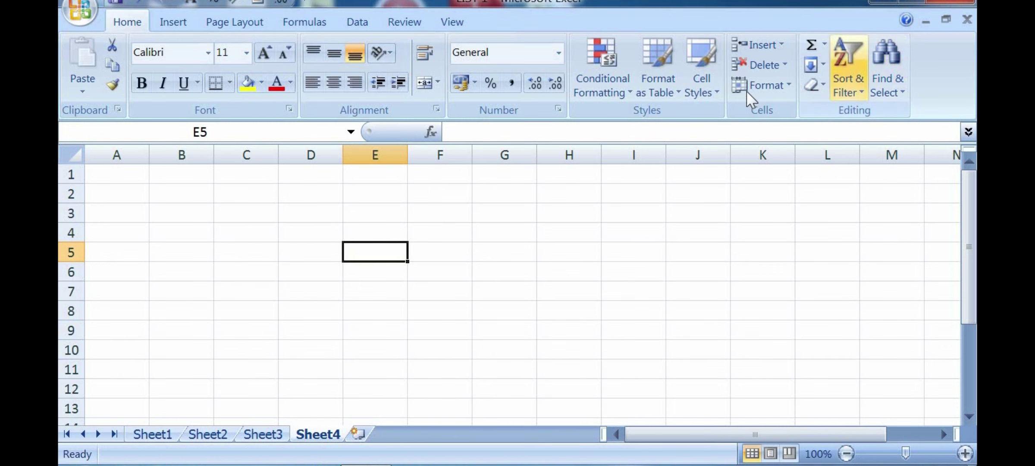
click(764, 85)
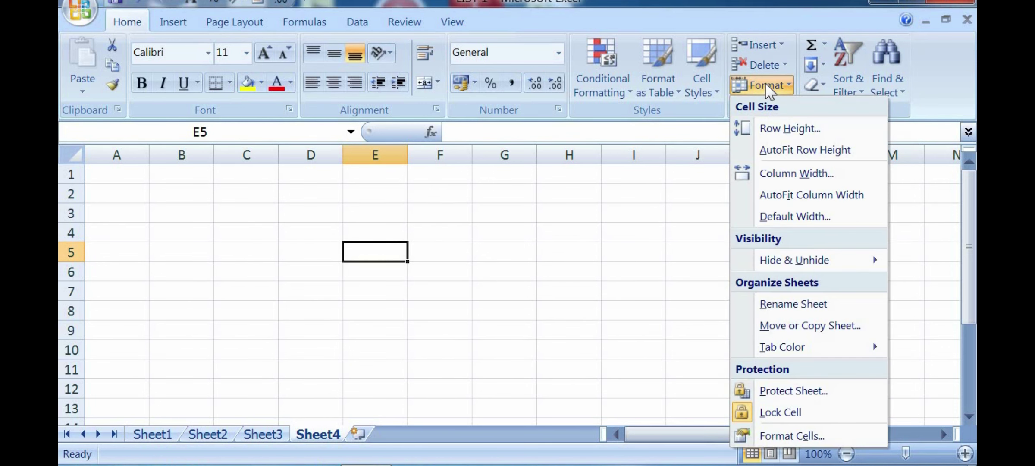
click(945, 434)
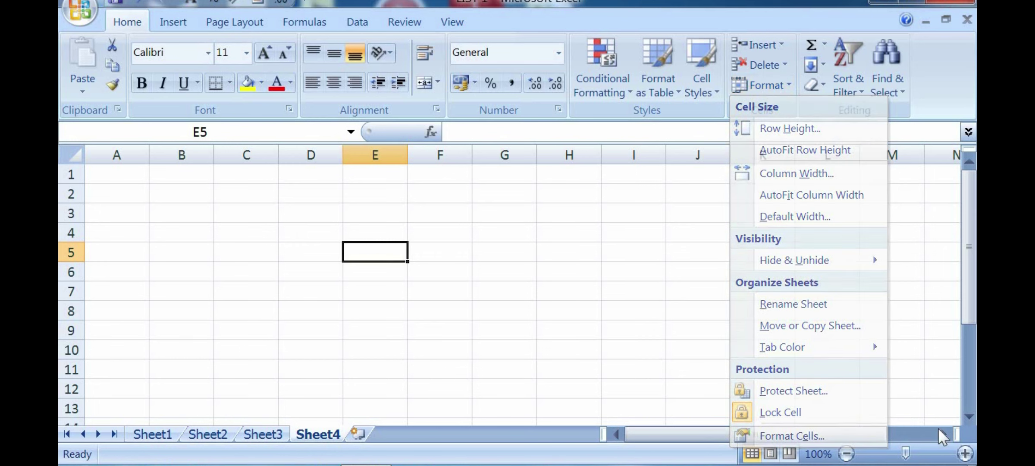
drag(906, 454, 921, 454)
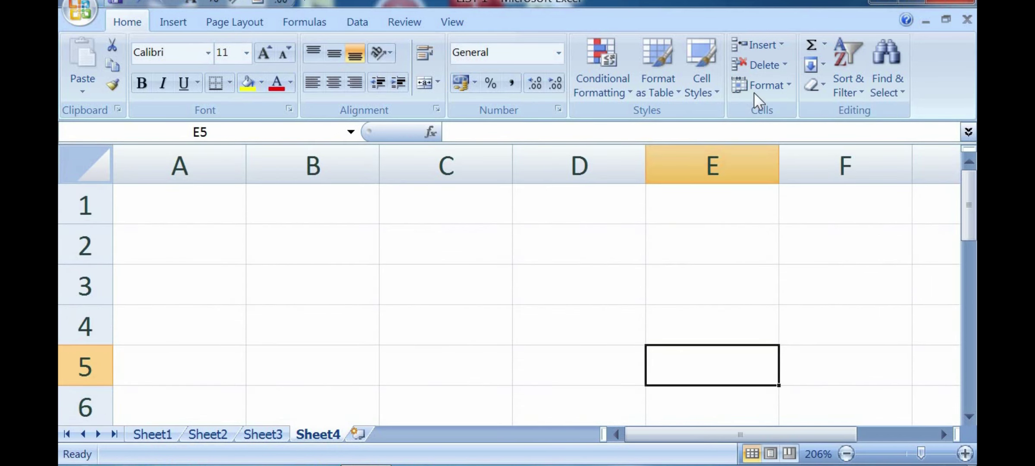
click(767, 86)
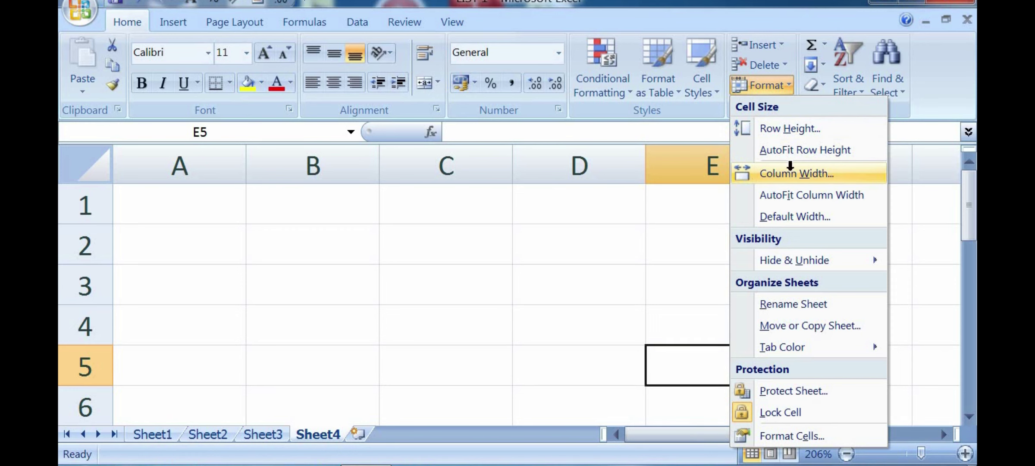
click(790, 169)
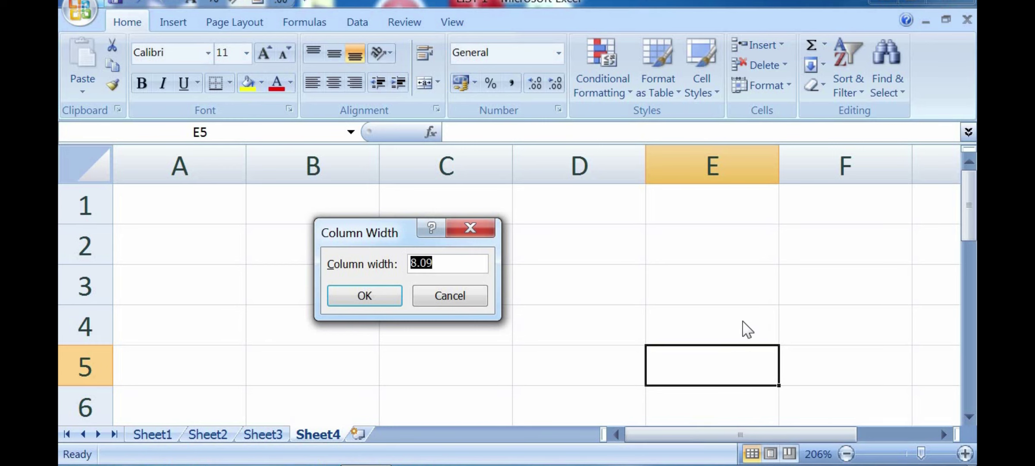
click(365, 292)
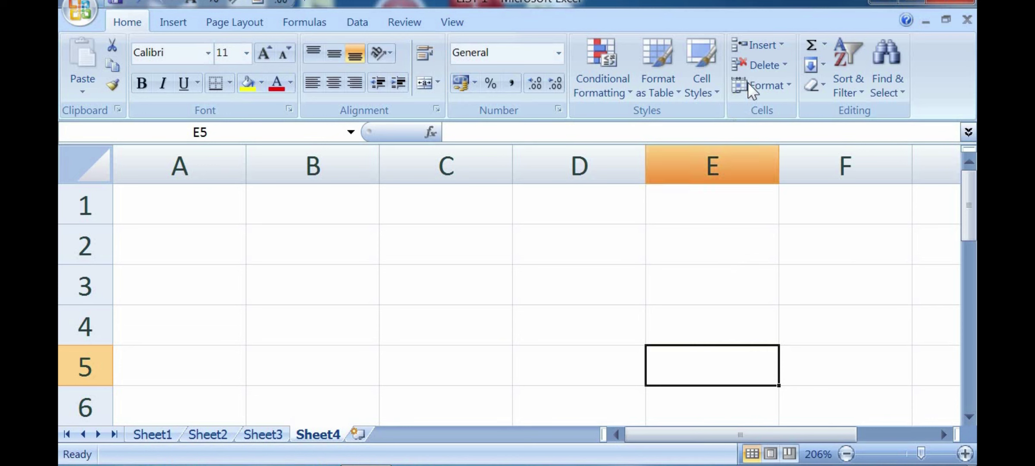
Step: Set the width of column E on Sheet4 to 15
click(764, 85)
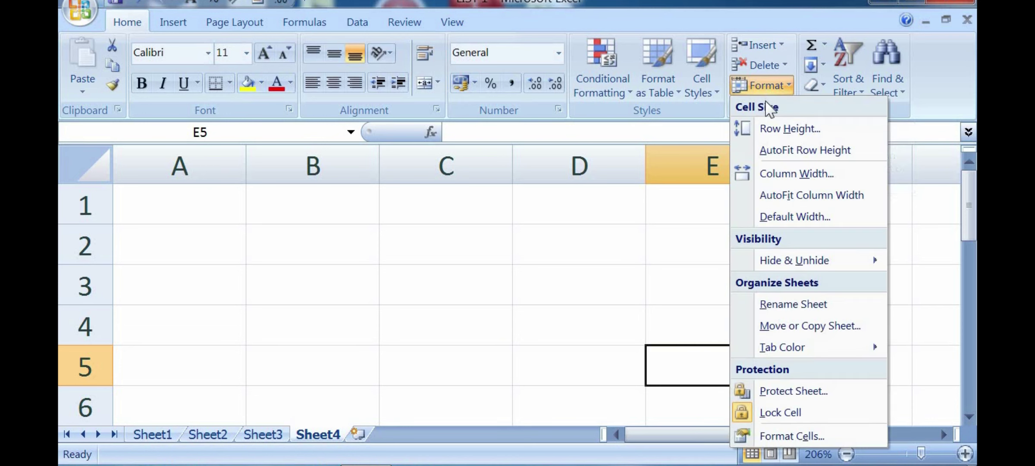
click(784, 174)
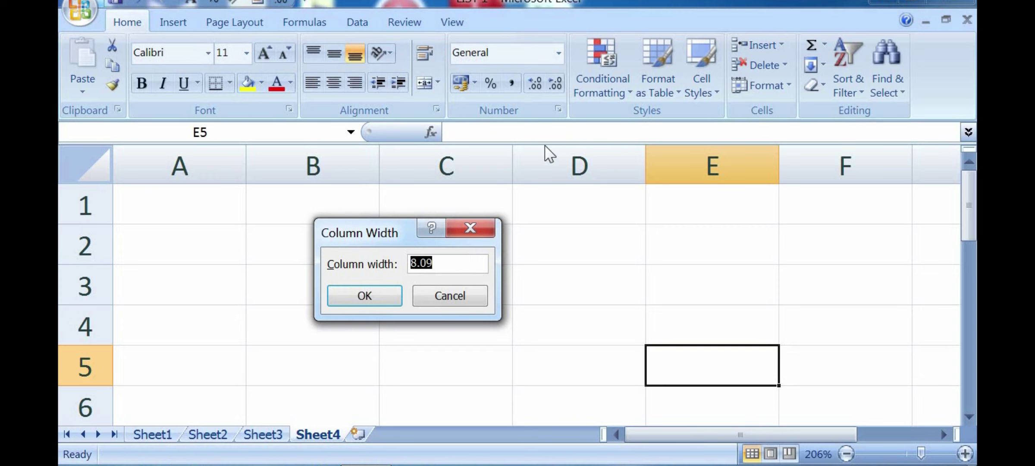
text(15)
click(362, 297)
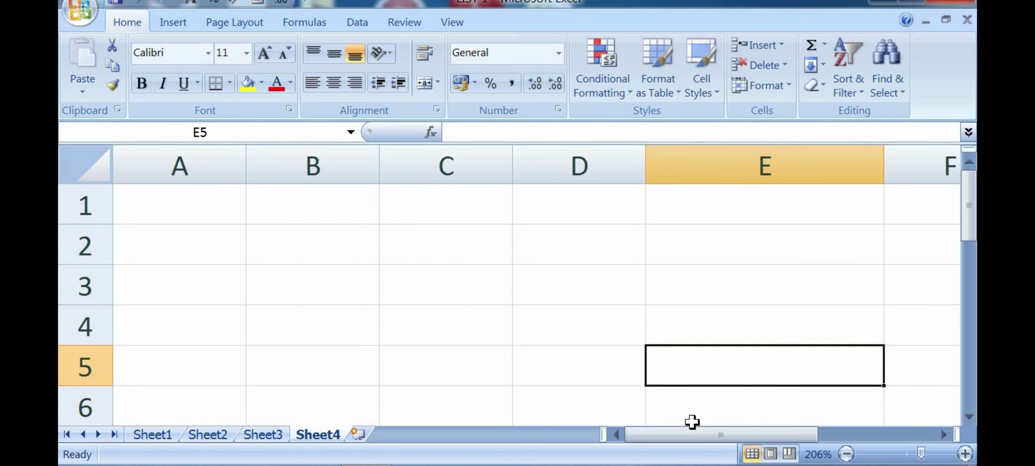
Step: Add a new blank Sheet5 and select A1:K13 on it
drag(714, 435, 759, 436)
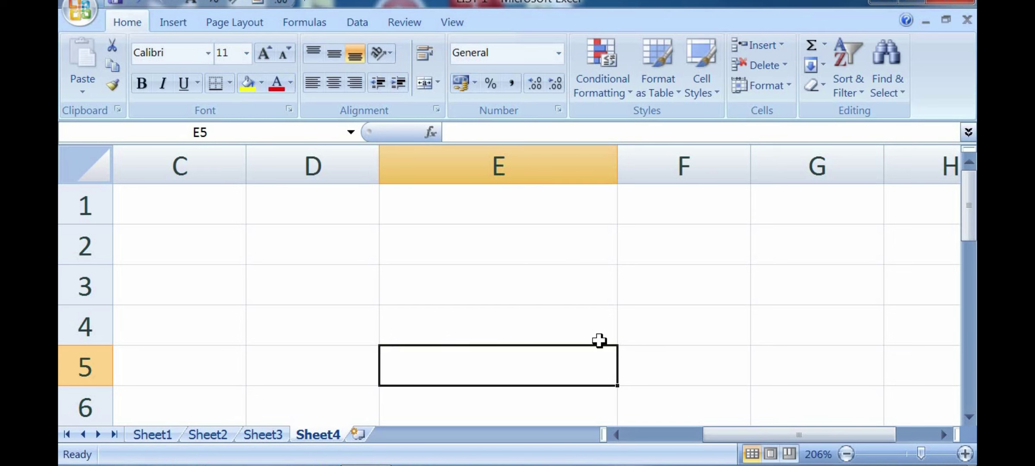
click(357, 433)
drag(108, 177, 772, 406)
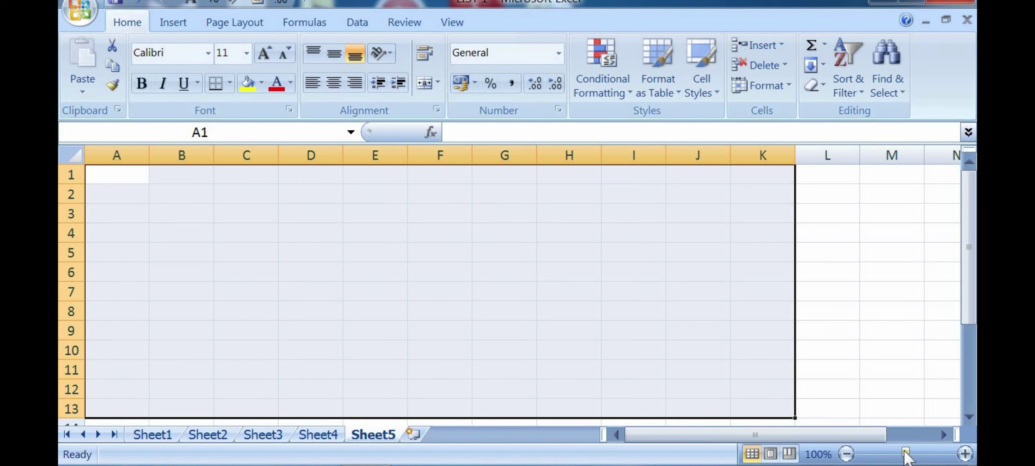
Step: Zoom Sheet5 to about 203% and set its column width to 20
drag(906, 453, 918, 453)
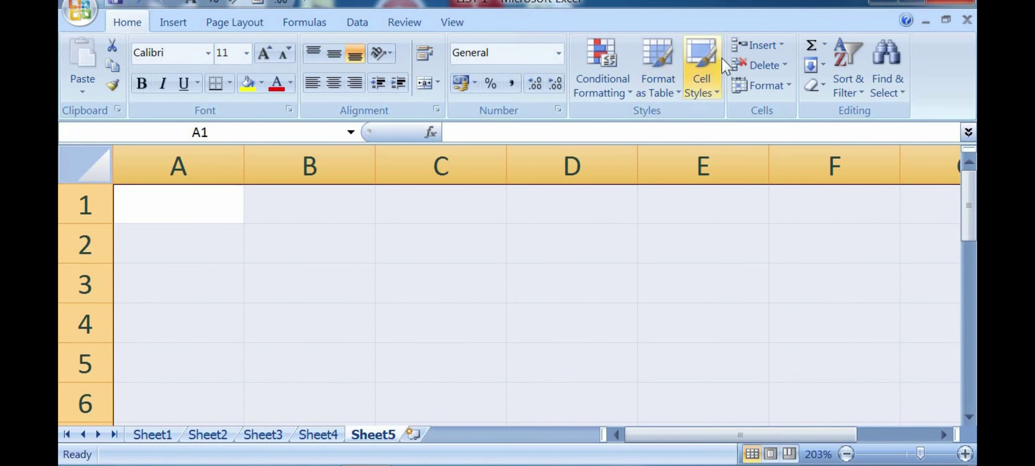
click(775, 84)
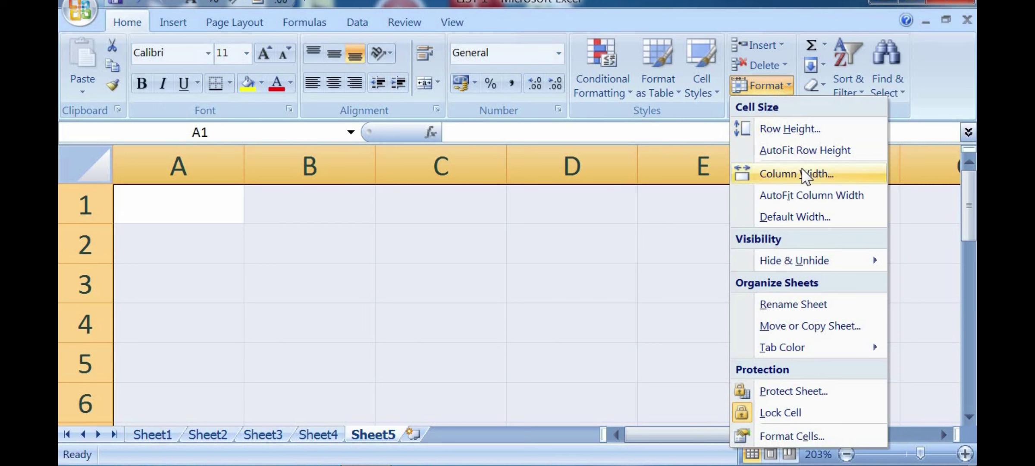
click(803, 173)
text(20)
click(354, 298)
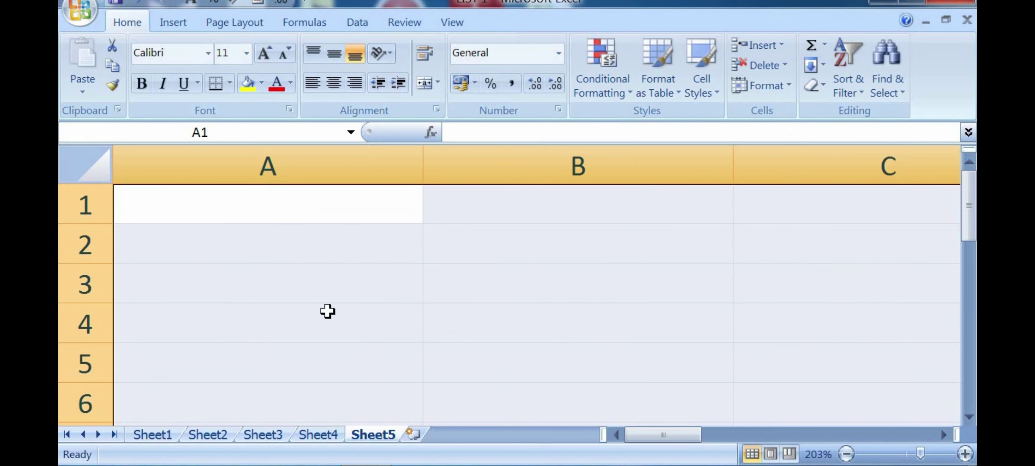
Step: Select cells A1, B1, C1, B4 and A5 on the wider columns, then add Sheet6
click(310, 200)
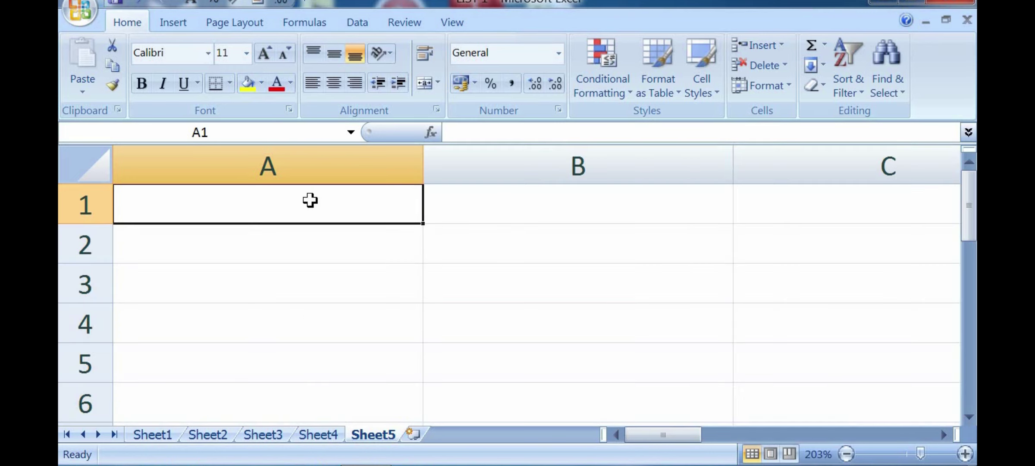
click(672, 206)
click(409, 211)
click(508, 207)
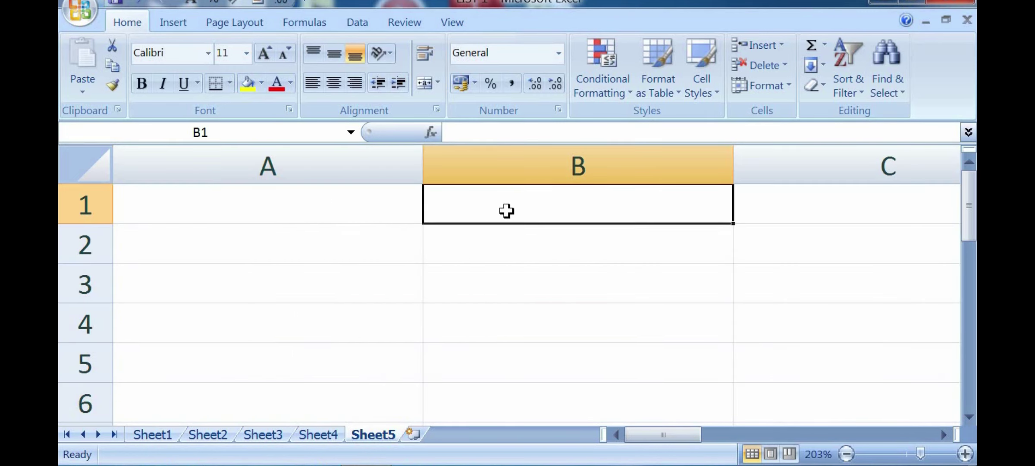
click(793, 190)
drag(678, 430, 510, 375)
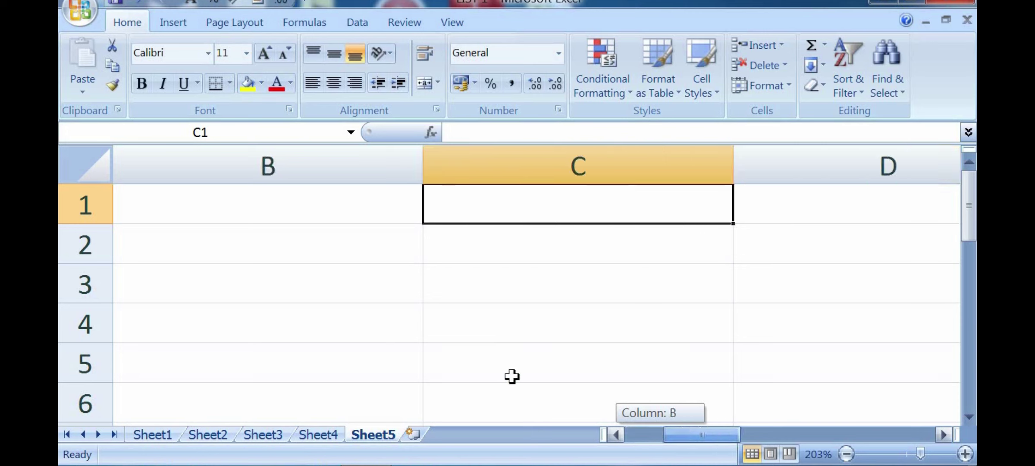
click(257, 321)
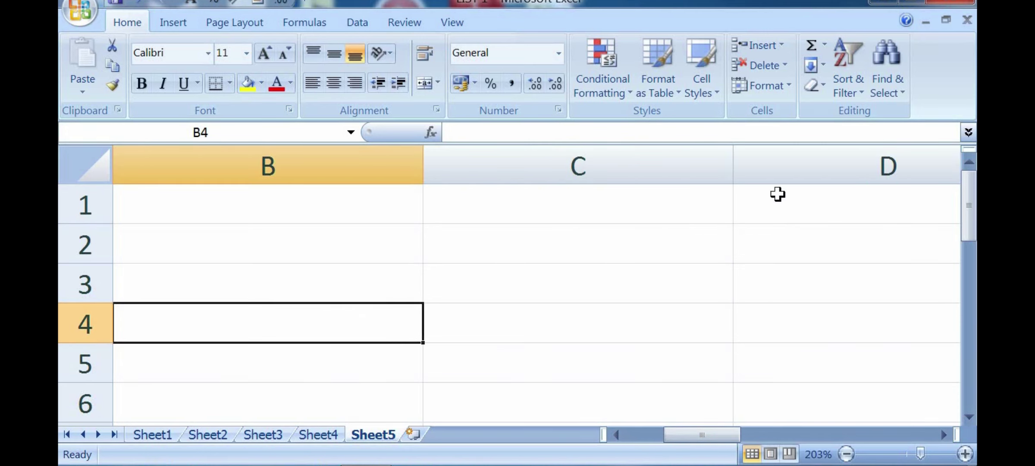
click(516, 189)
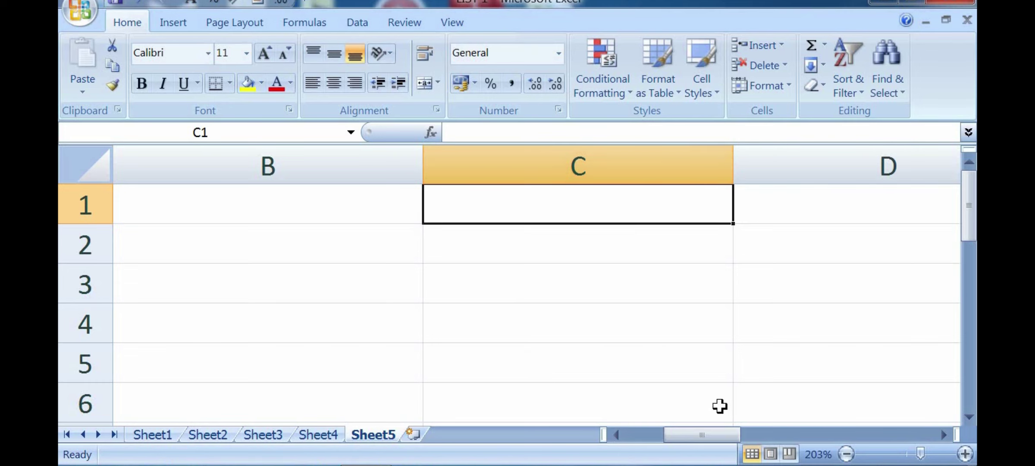
drag(733, 430, 643, 429)
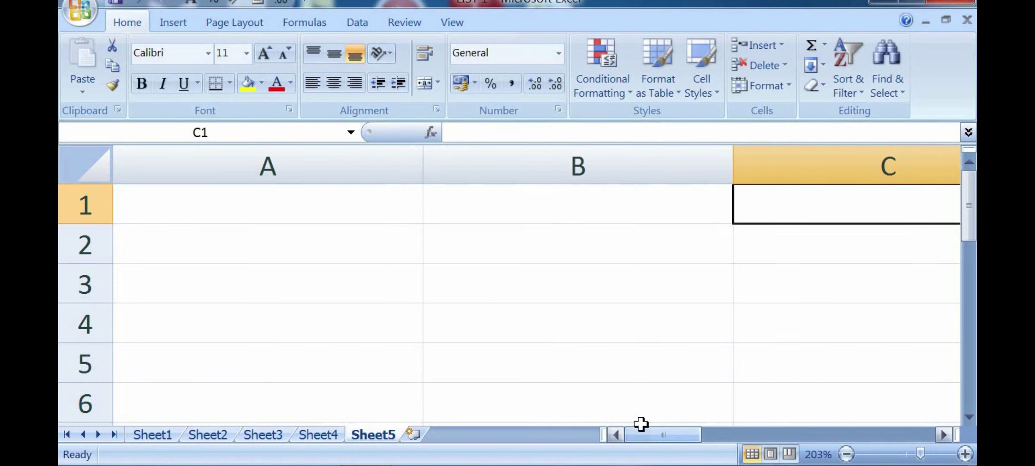
click(369, 352)
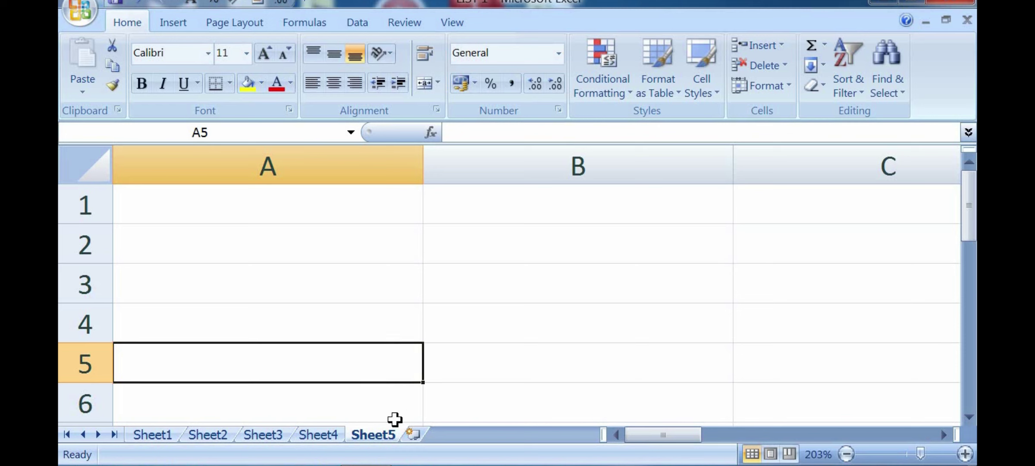
click(413, 434)
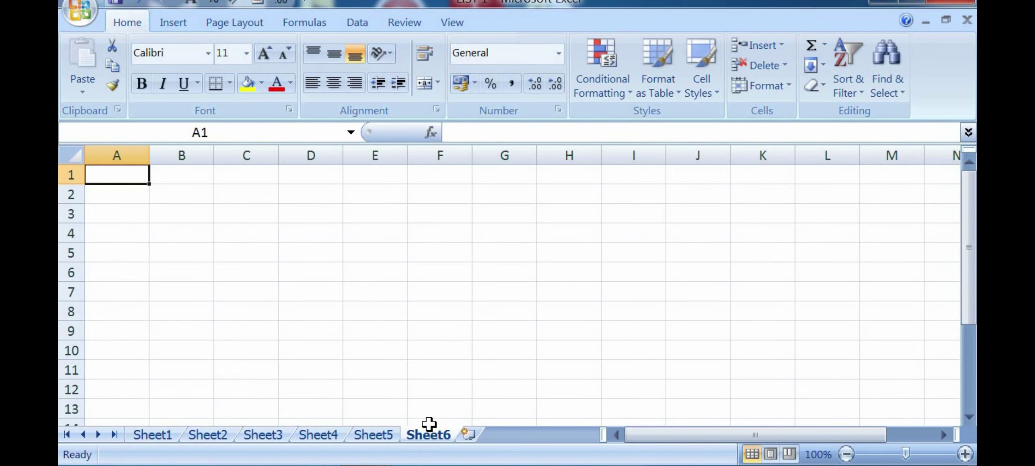
click(382, 328)
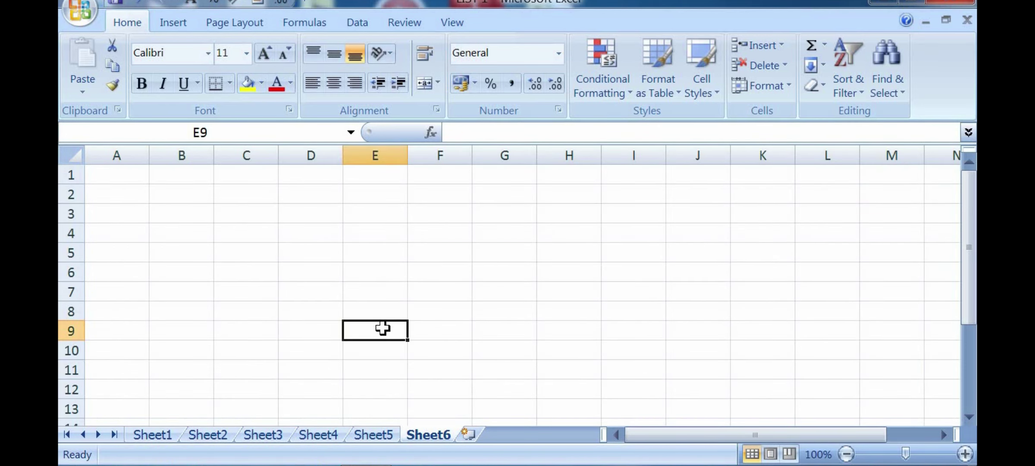
click(759, 85)
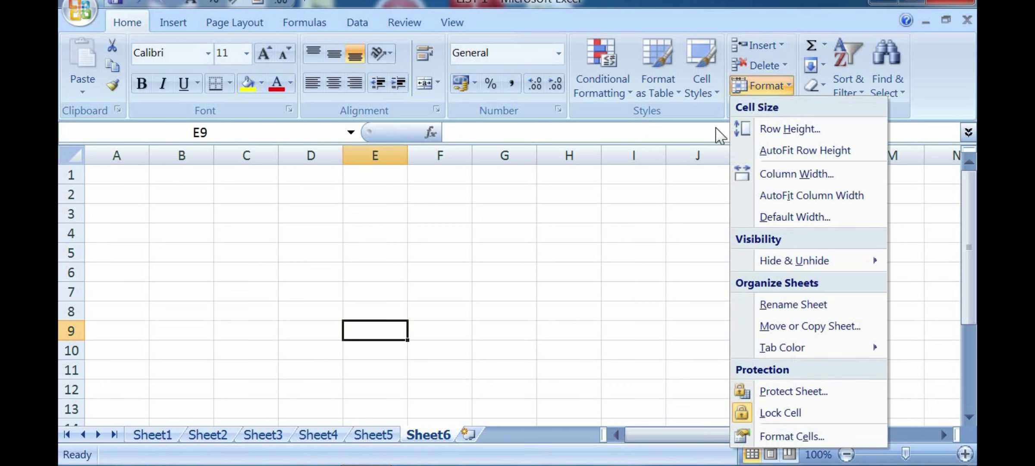
click(596, 279)
click(390, 307)
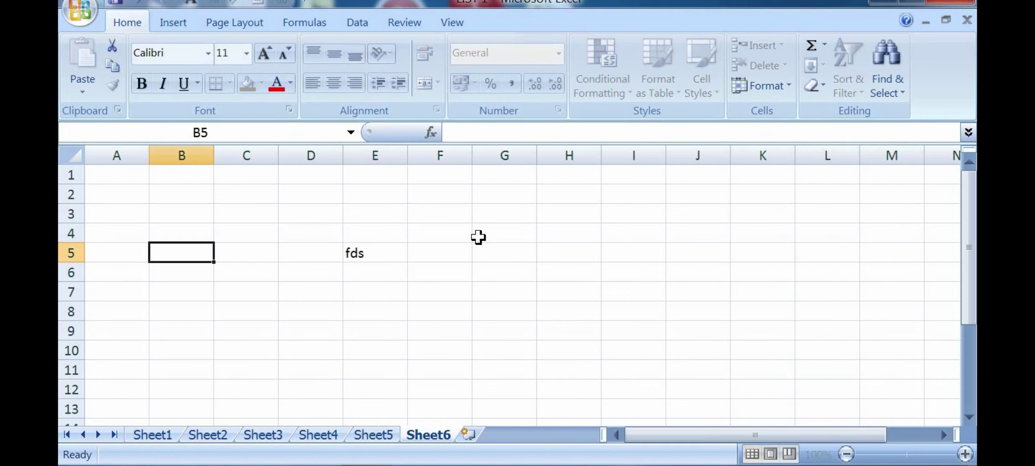
text(dsfds)
click(505, 233)
text(sd)
click(247, 194)
text(dsf)
click(375, 272)
click(440, 311)
text(dsf)
click(672, 244)
text(dsf)
click(505, 233)
text(dsfds)
click(502, 311)
text(s)
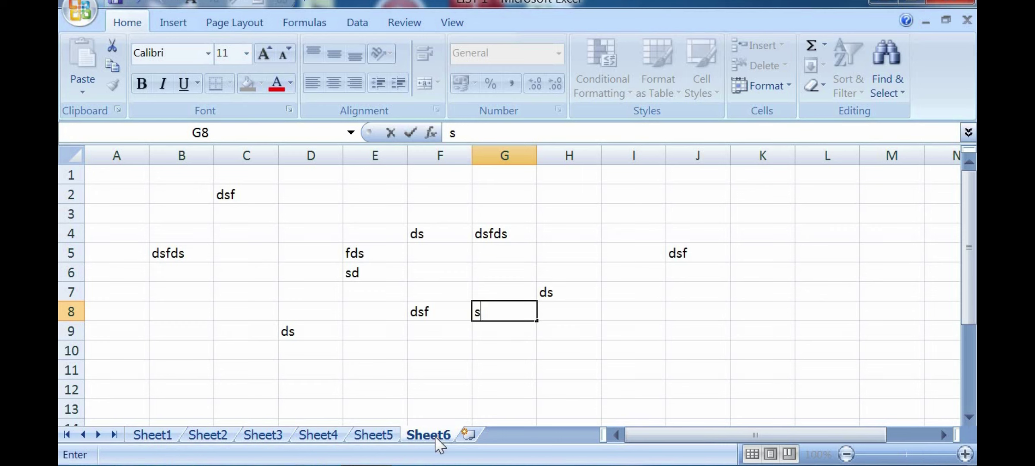
click(439, 385)
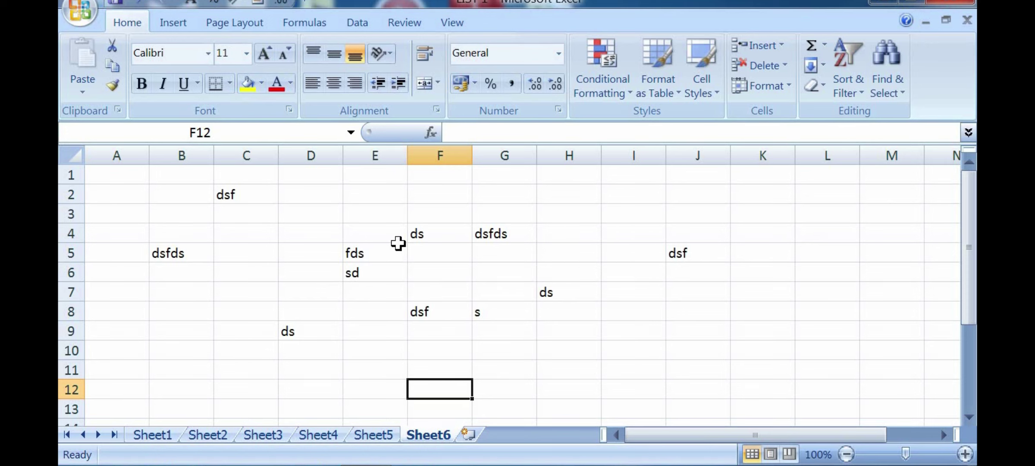
click(368, 256)
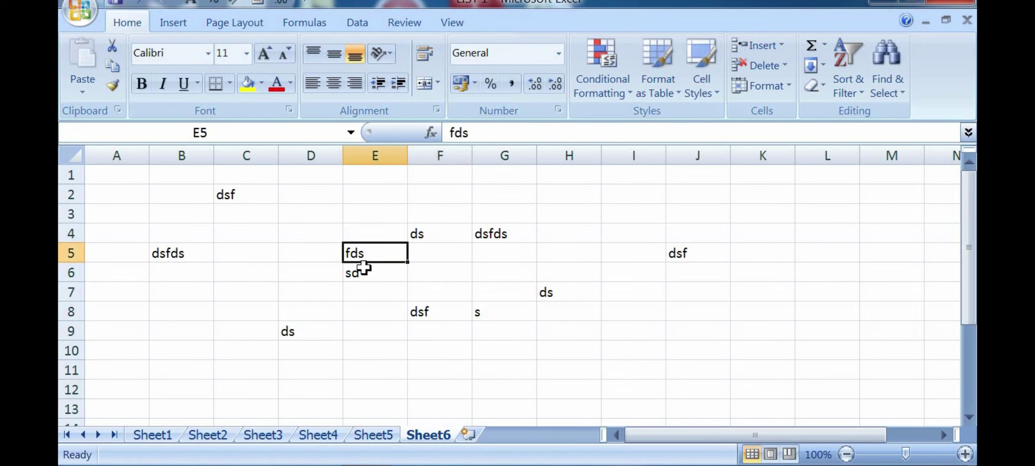
click(229, 248)
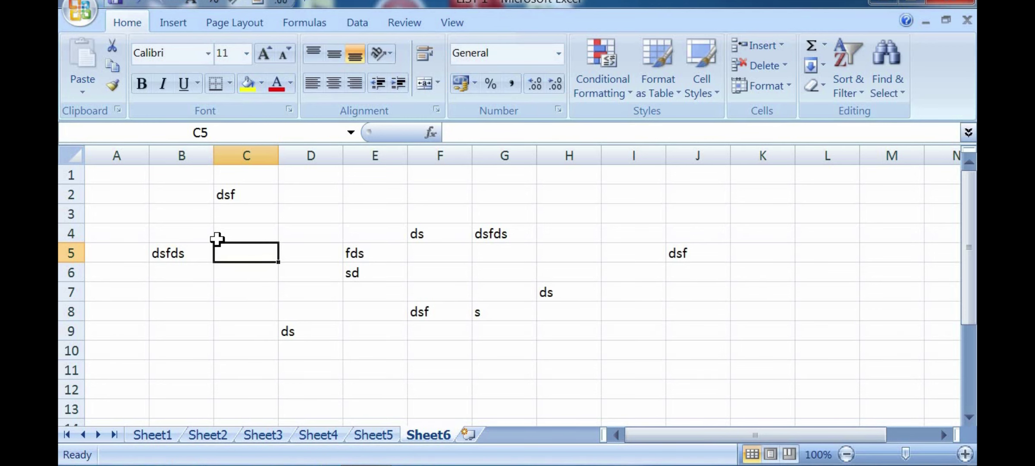
click(614, 314)
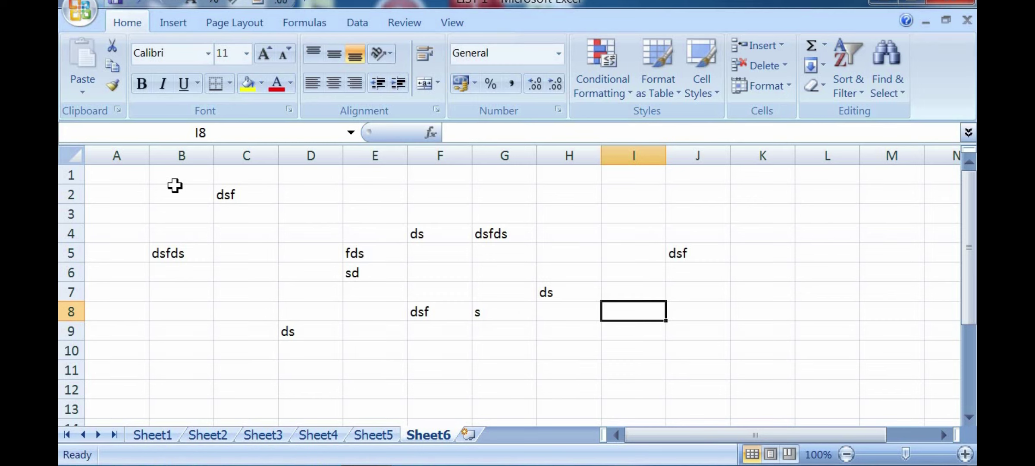
Step: Zoom Sheet6 to 218% and select cells F6, E5 (fds), F5 and G5
click(921, 450)
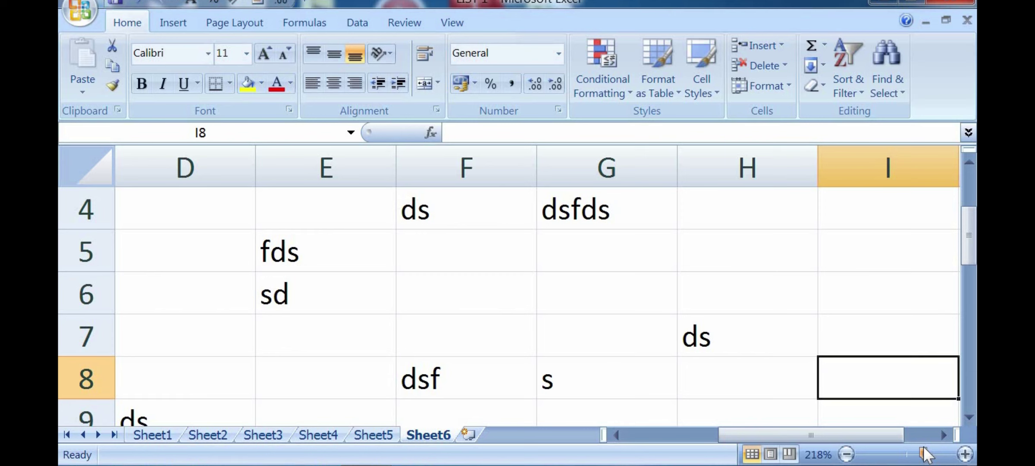
click(412, 297)
click(262, 262)
click(531, 259)
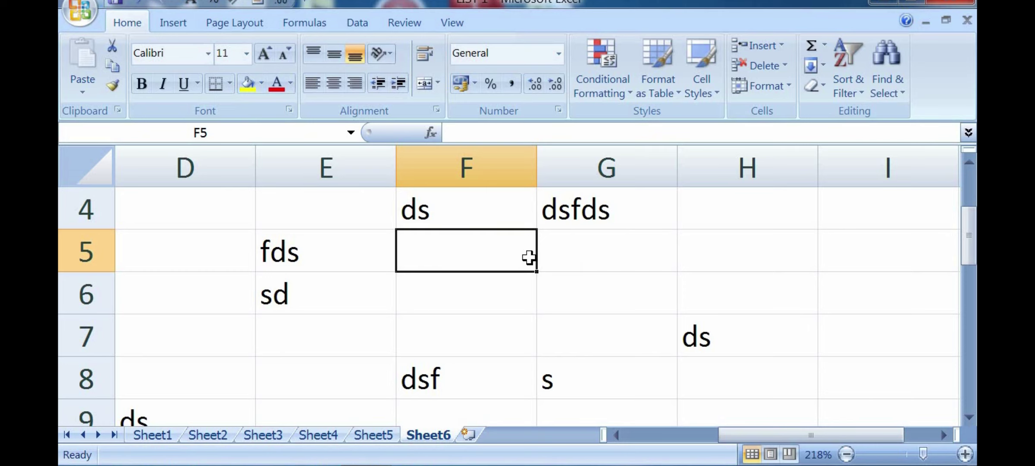
click(516, 297)
click(662, 269)
Step: Select cells G6, F5, F6 and G7, then bring up the Format protection options
click(581, 300)
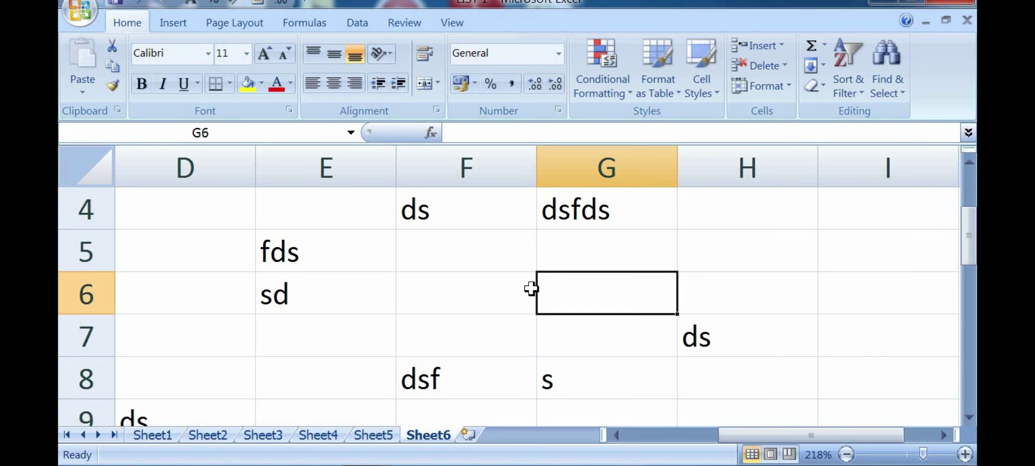
click(462, 258)
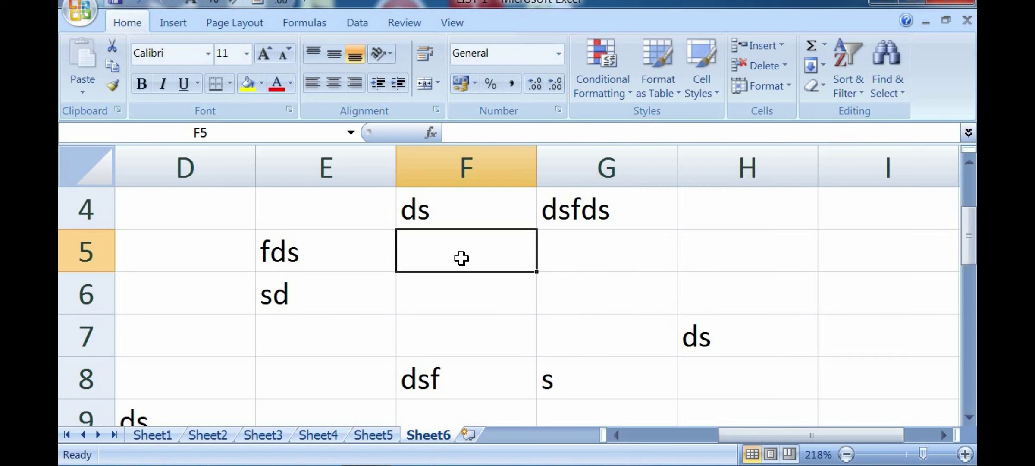
click(453, 284)
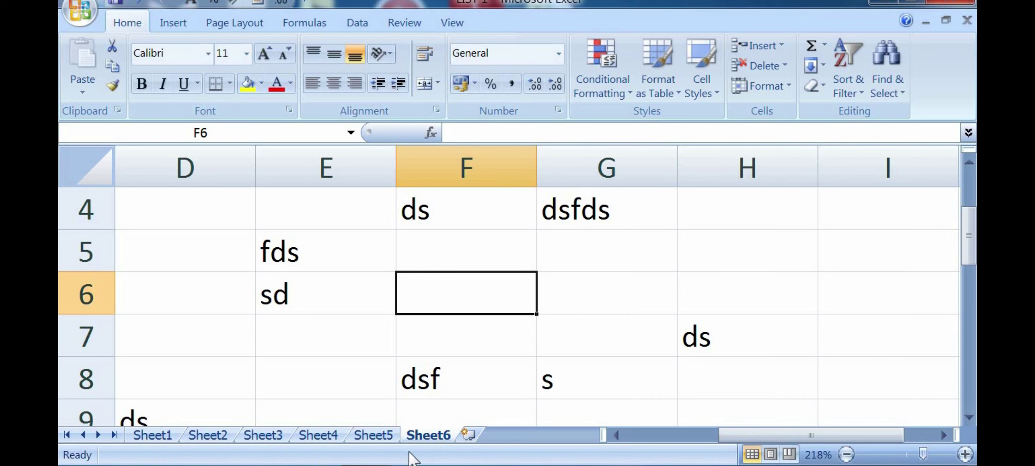
click(557, 330)
click(479, 245)
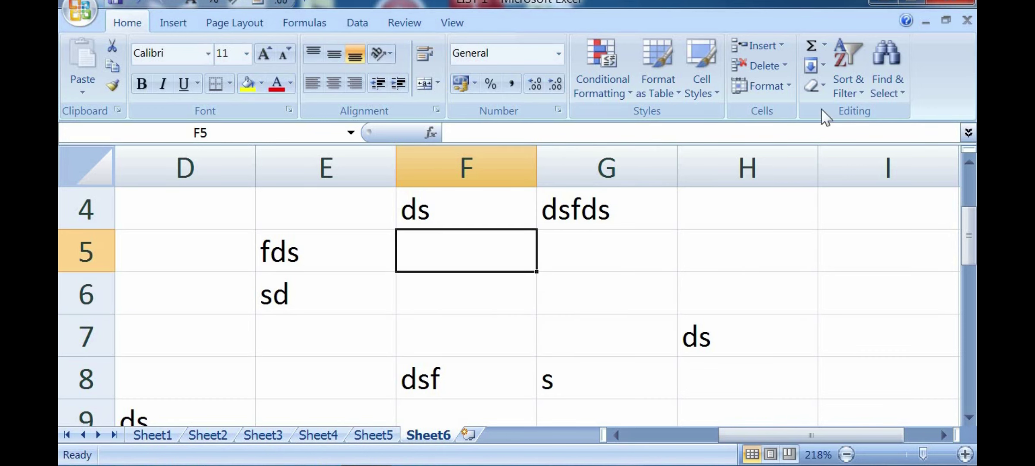
click(764, 86)
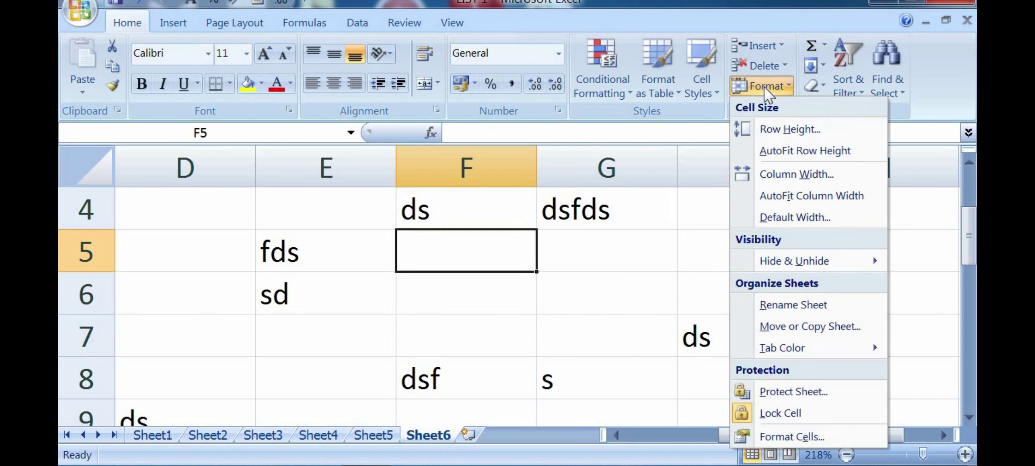
Step: Protect Sheet6 with a password, re-entering it to confirm, allowing only cell selection
click(793, 391)
drag(646, 124, 690, 93)
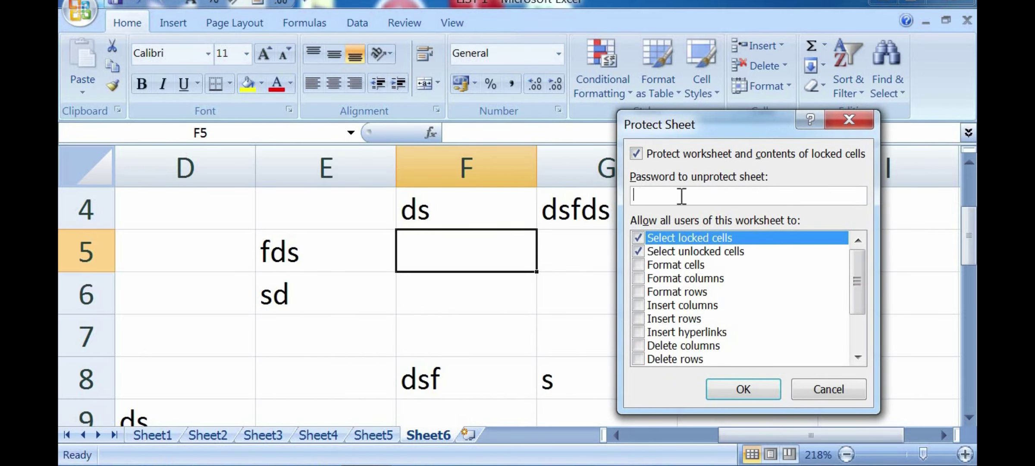
text(123)
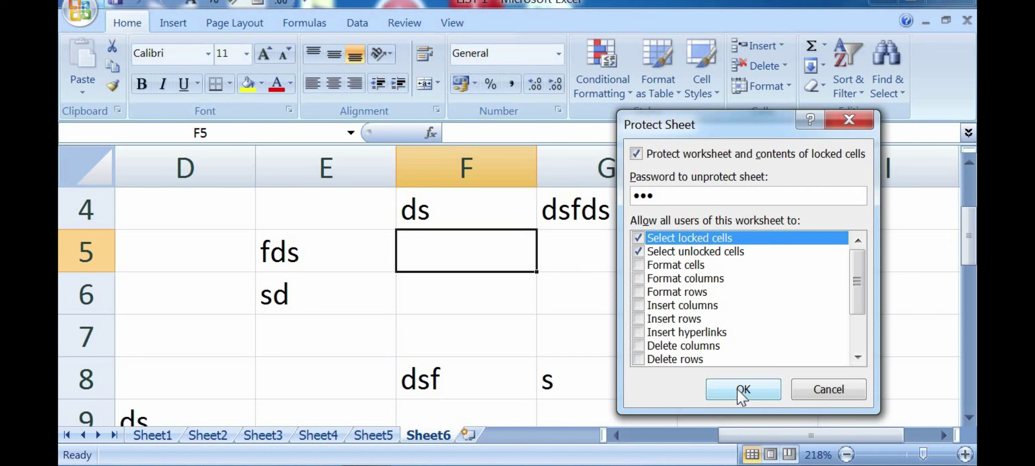
click(741, 391)
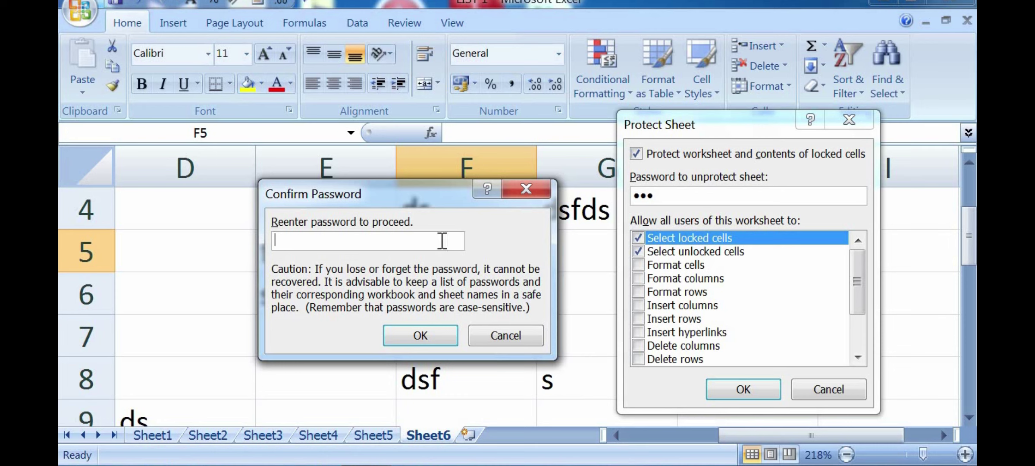
text(123)
click(425, 326)
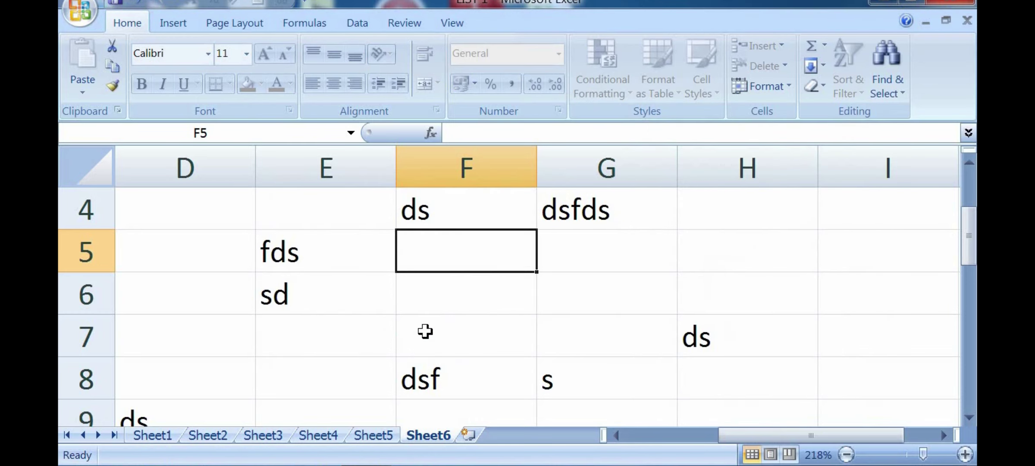
key(d)
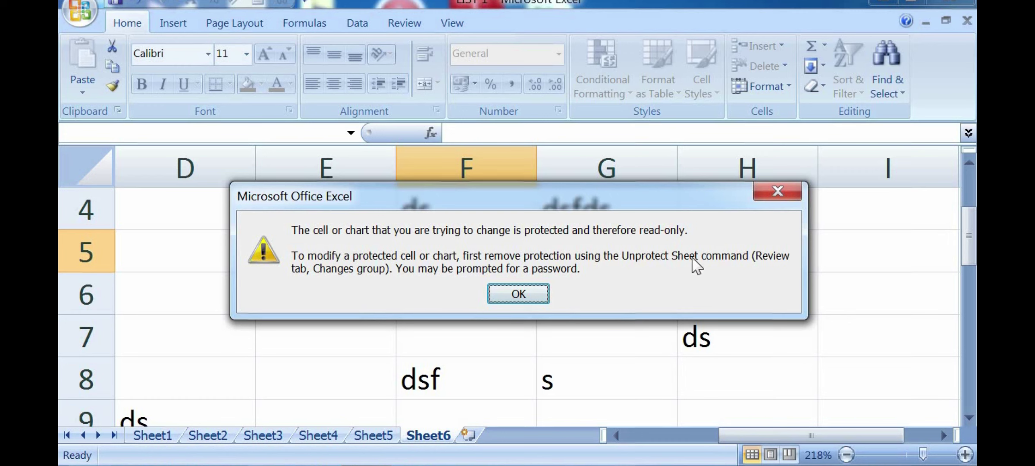
click(514, 295)
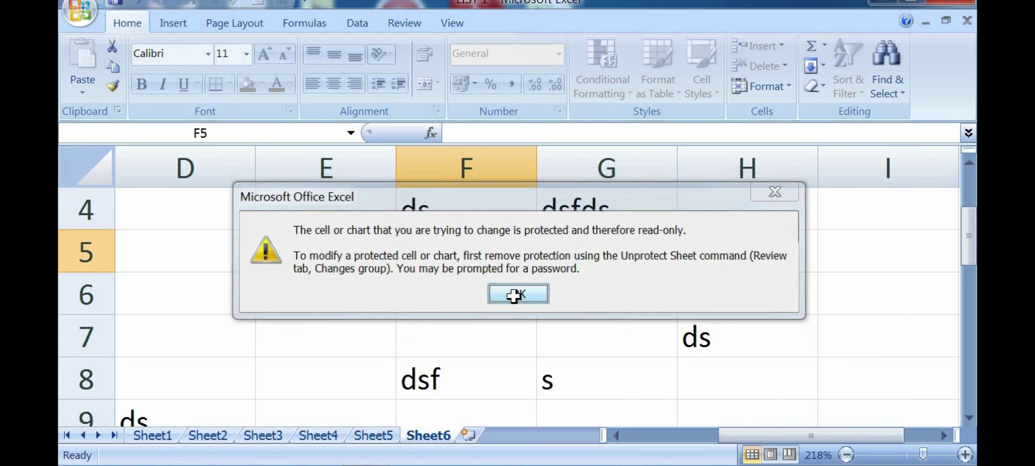
click(666, 225)
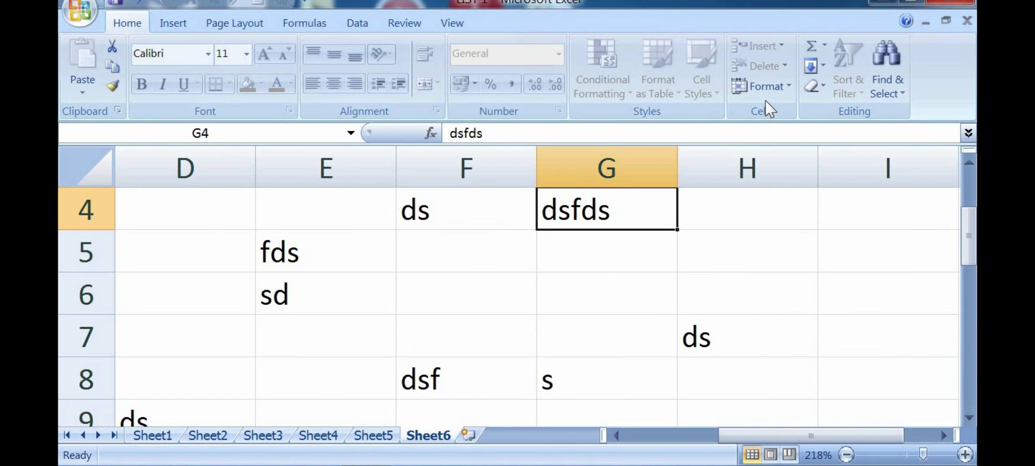
click(769, 87)
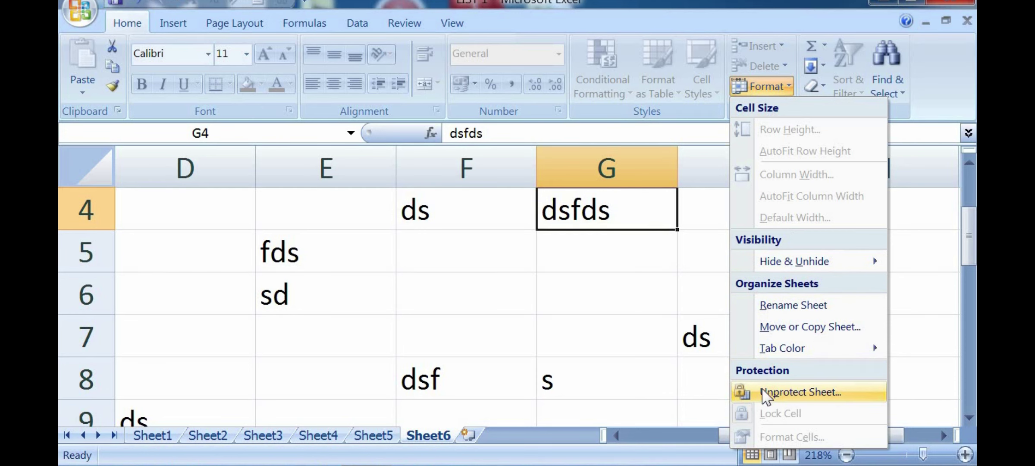
Step: Unprotect Sheet6 by entering its sheet password
click(802, 393)
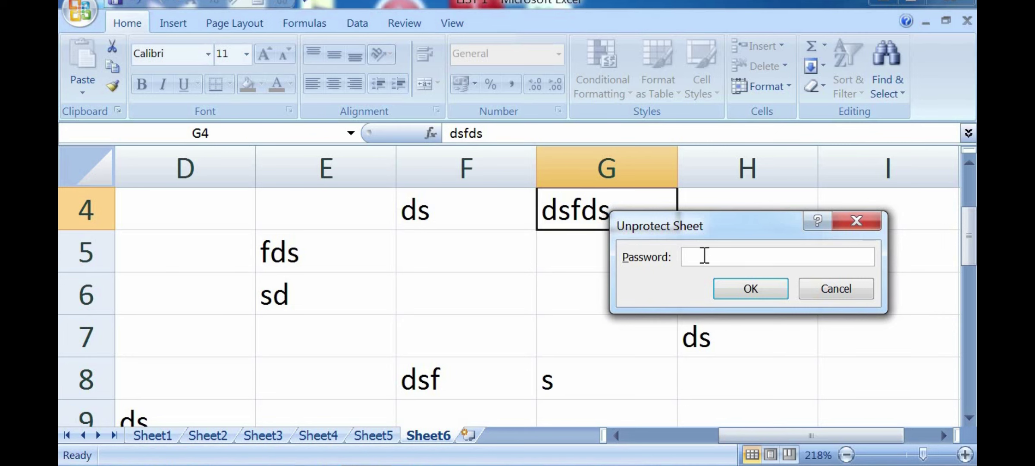
text(123)
click(754, 292)
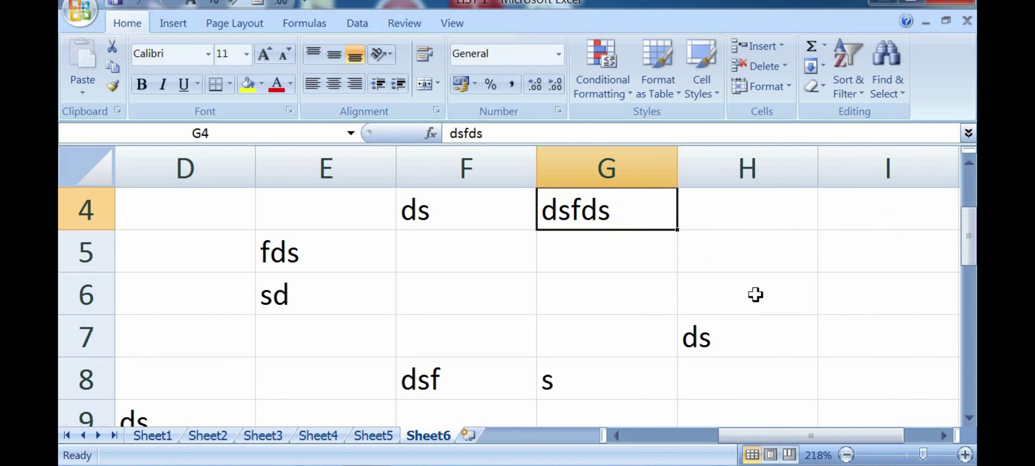
Step: Enter gdfgdfg in G6, gfdgfd in E6 (replacing sd), dfg in F6 and gdfg in H6
click(542, 304)
text(gdfgdfg)
click(388, 308)
text(gfdgfd)
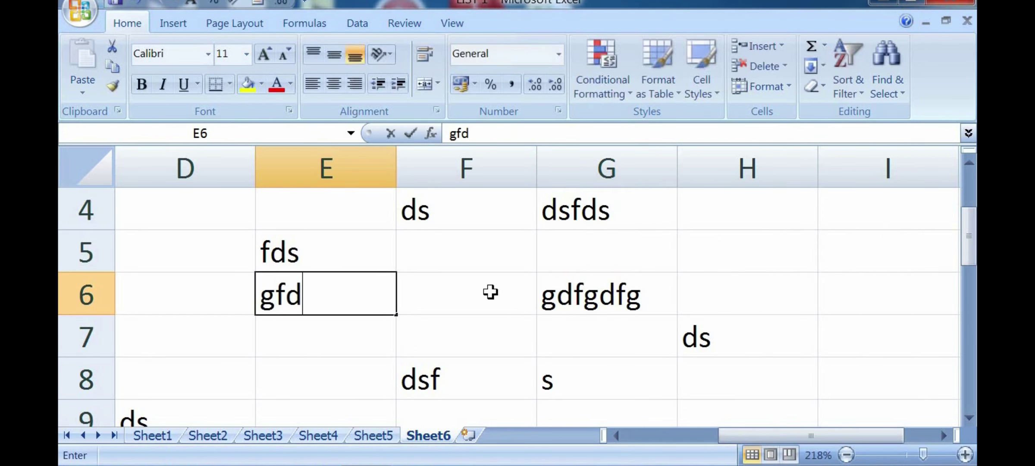
click(490, 291)
text(dfg)
click(723, 281)
text(gdfg)
click(512, 328)
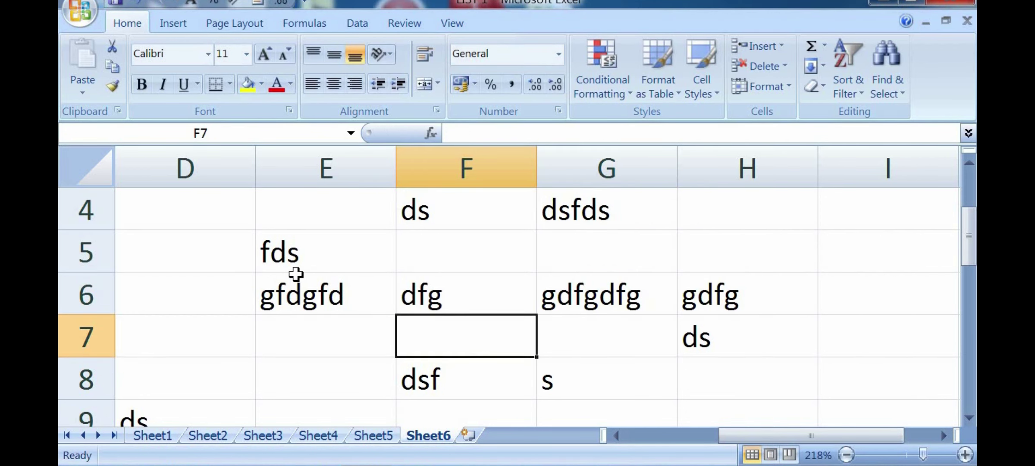
Step: Check the entries by selecting E5, E6, F5, F7 and F6 in turn
click(272, 257)
click(291, 309)
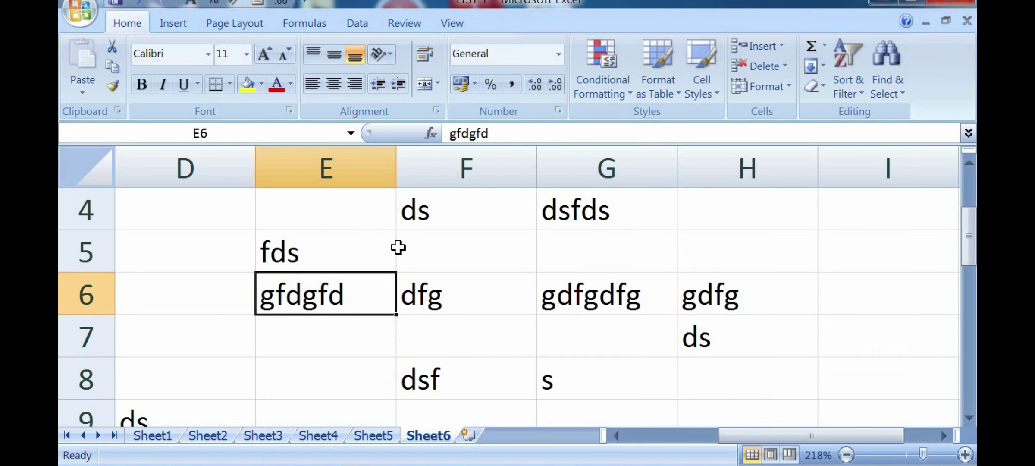
click(453, 255)
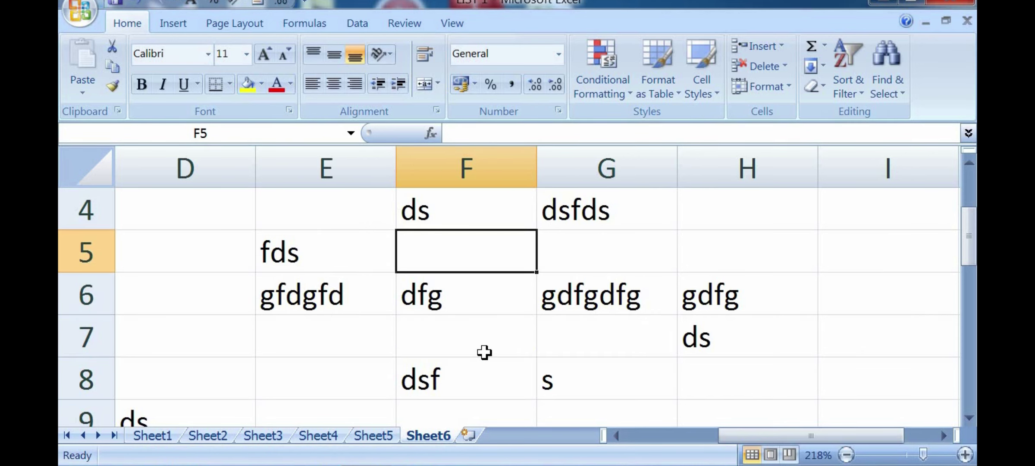
click(507, 342)
click(492, 283)
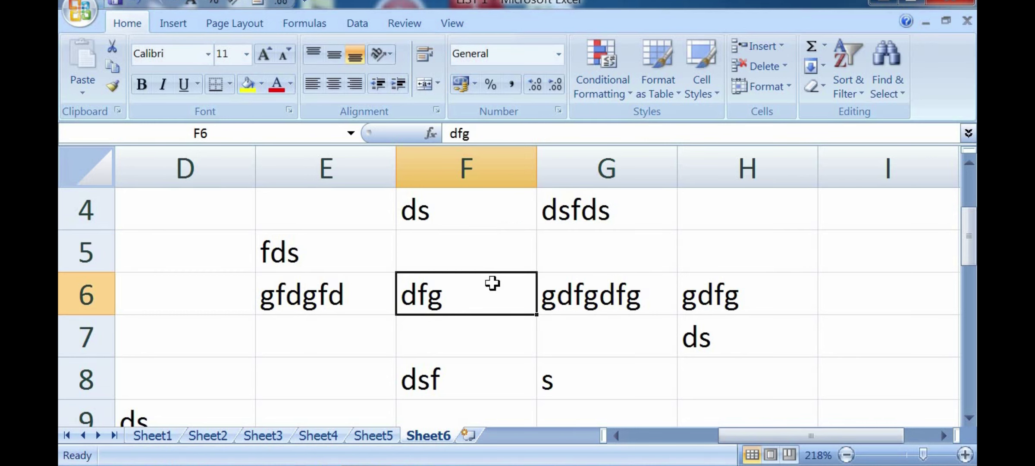